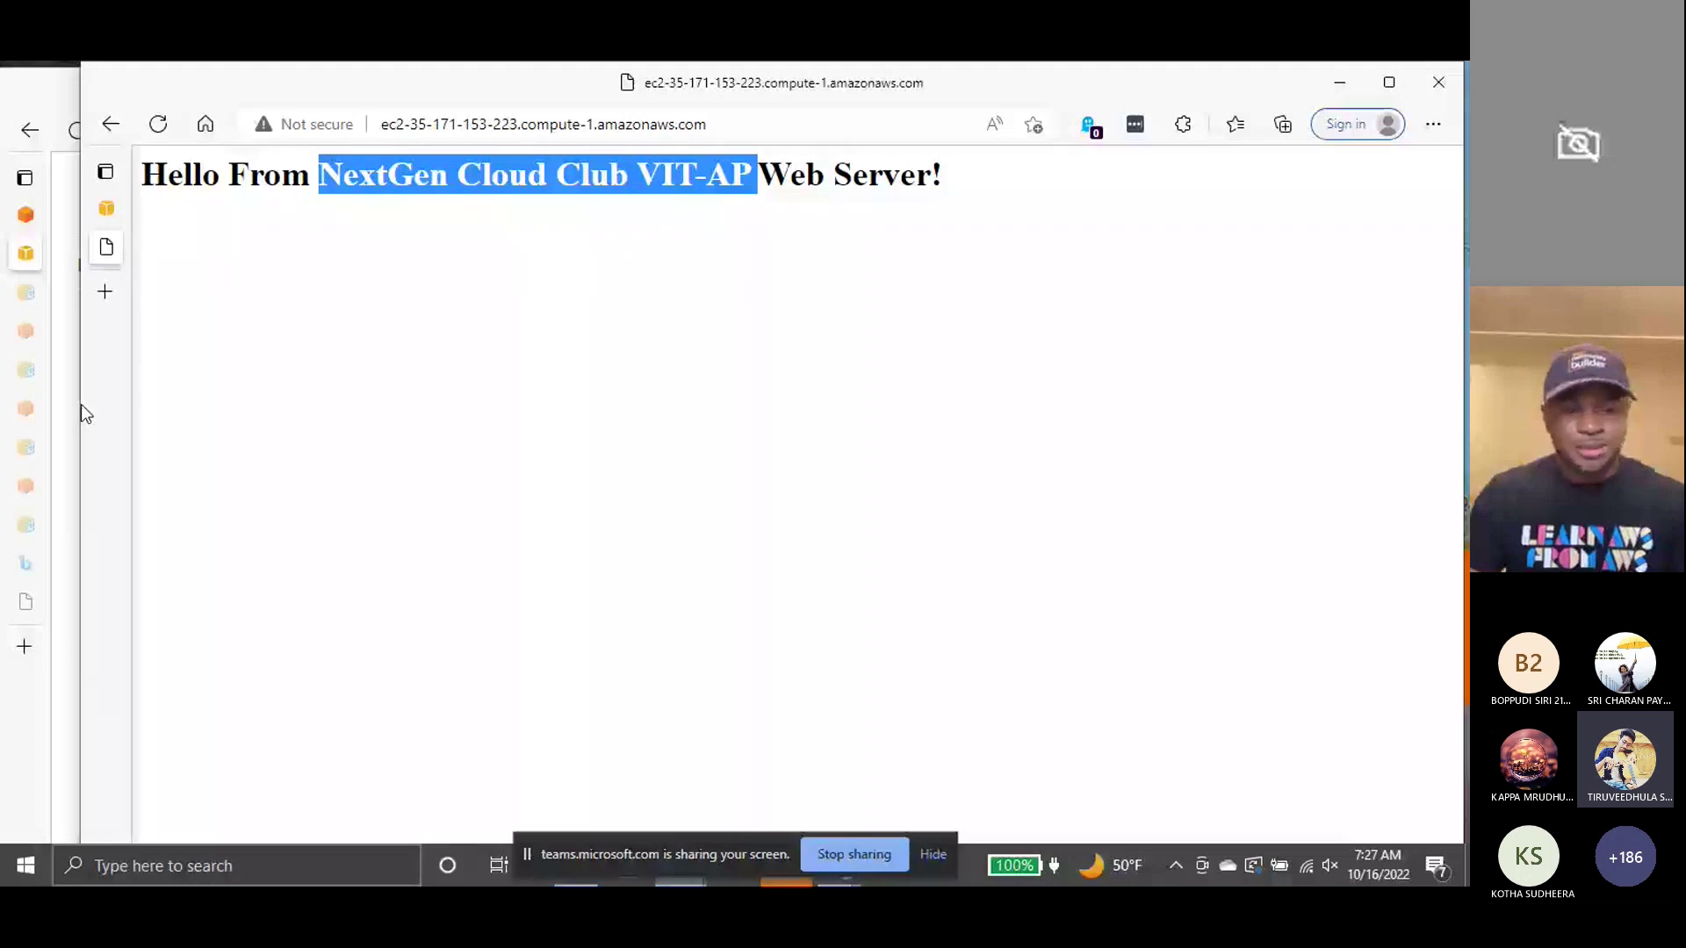
- Read the lab instructions from Task 4 on resizing the instance and EBS volume through Task 6 on termination protection
left_click_drag(81, 404, 379, 421)
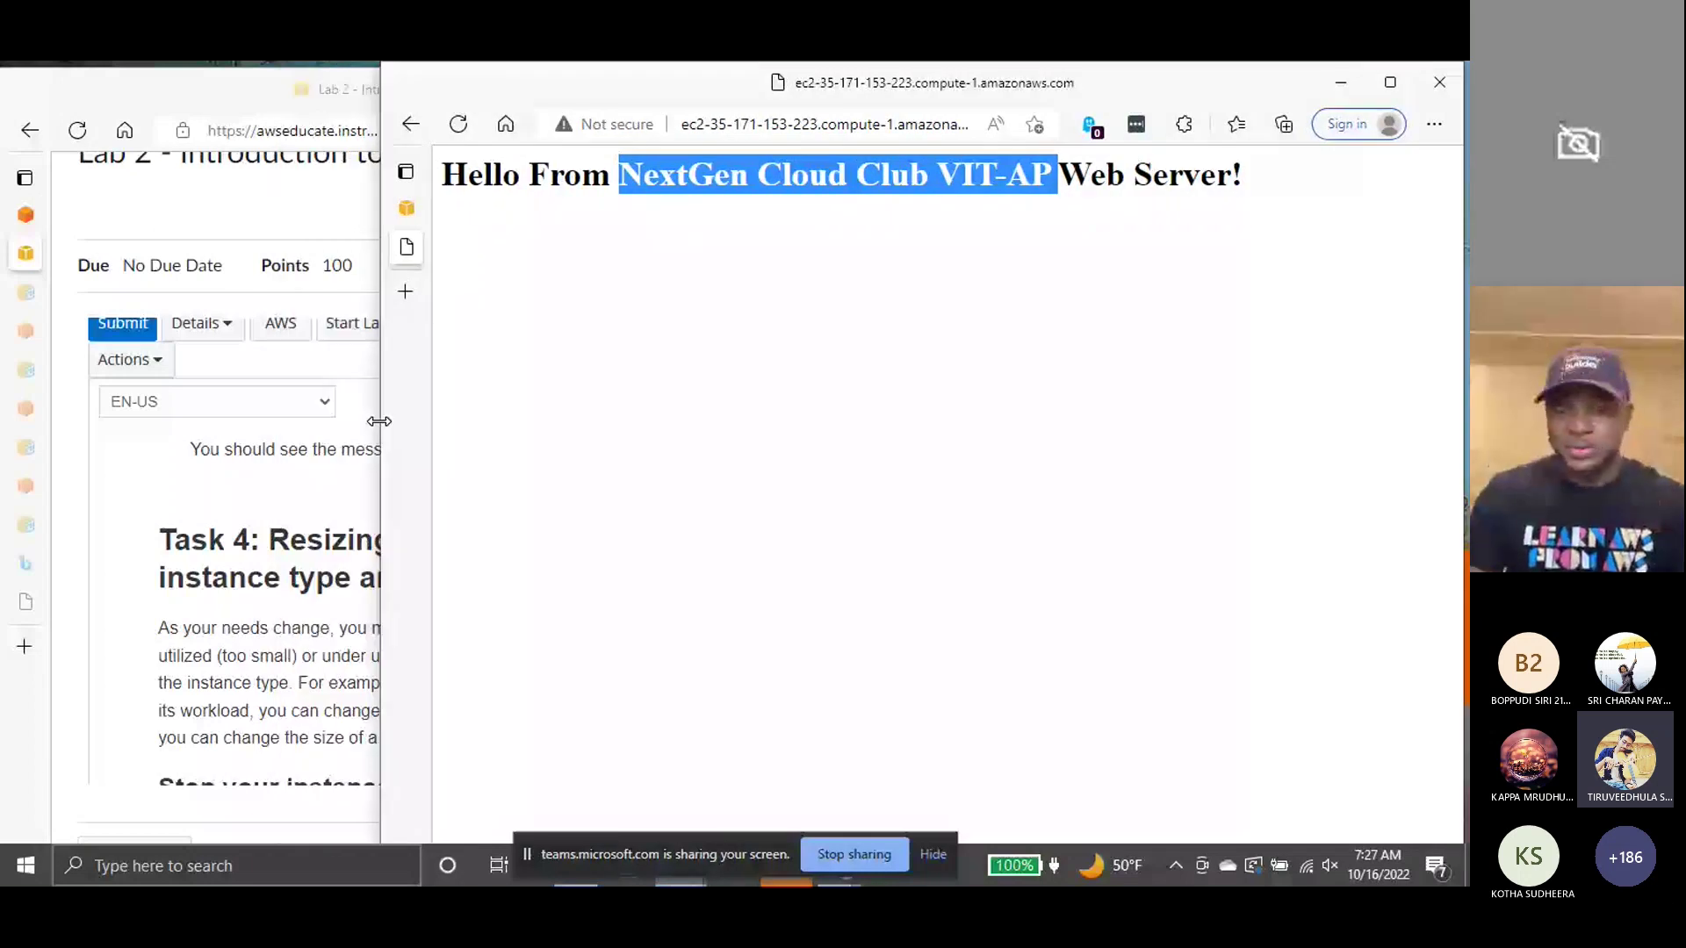
left_click_drag(380, 422, 400, 421)
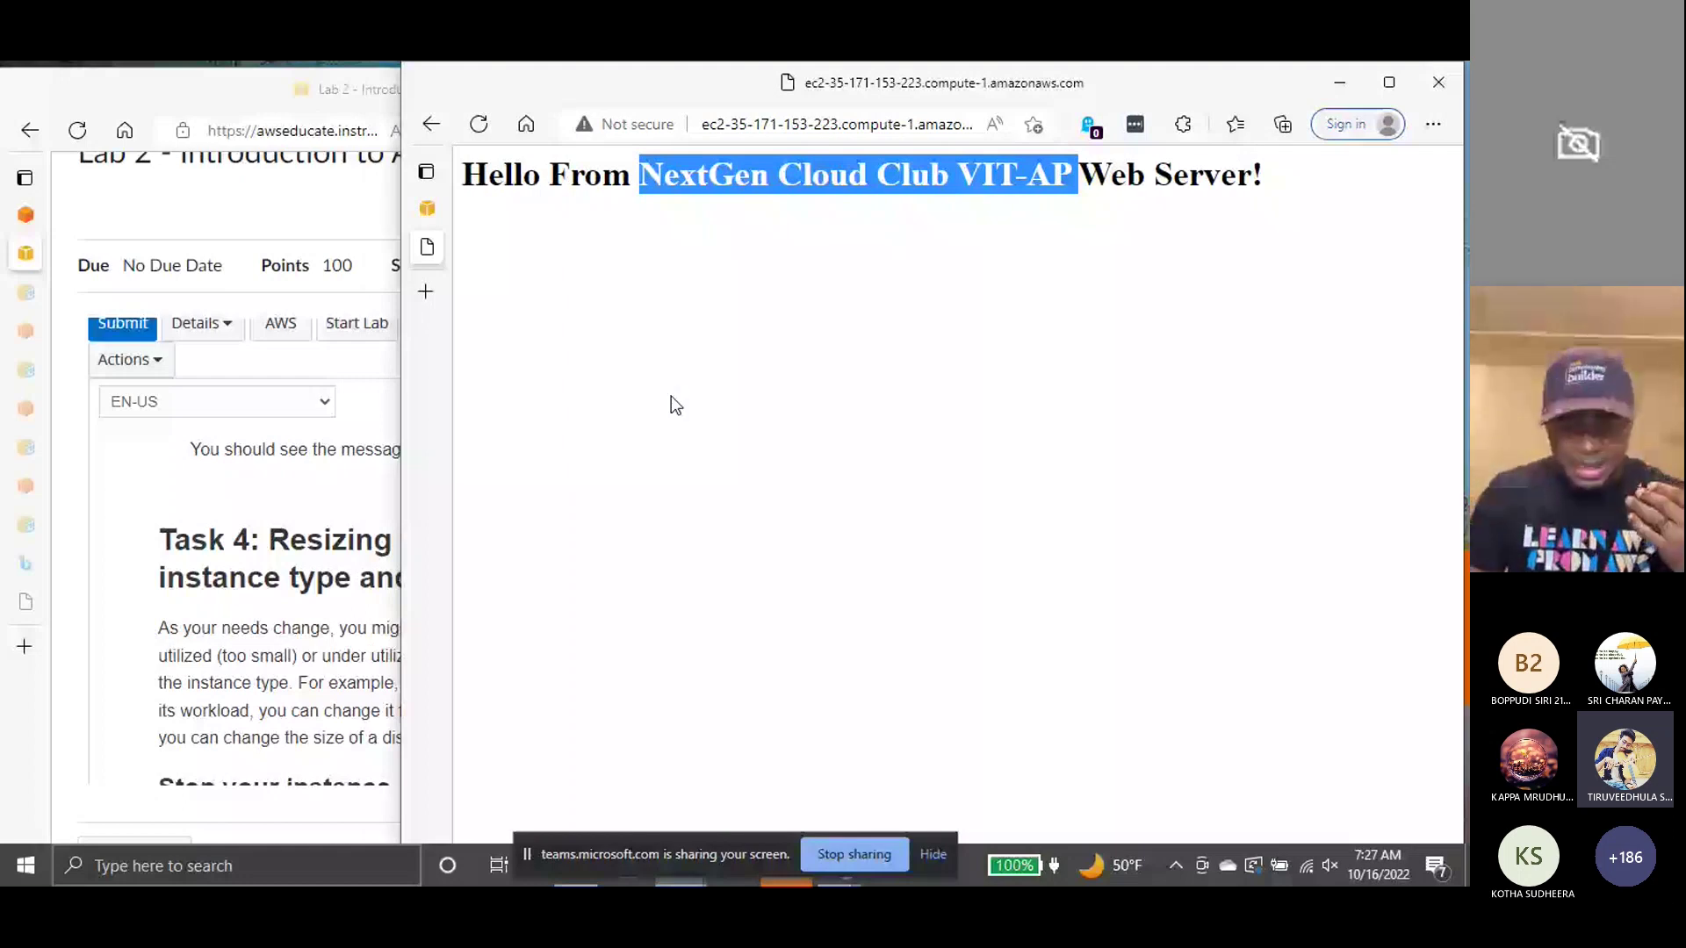
key("alt+Tab")
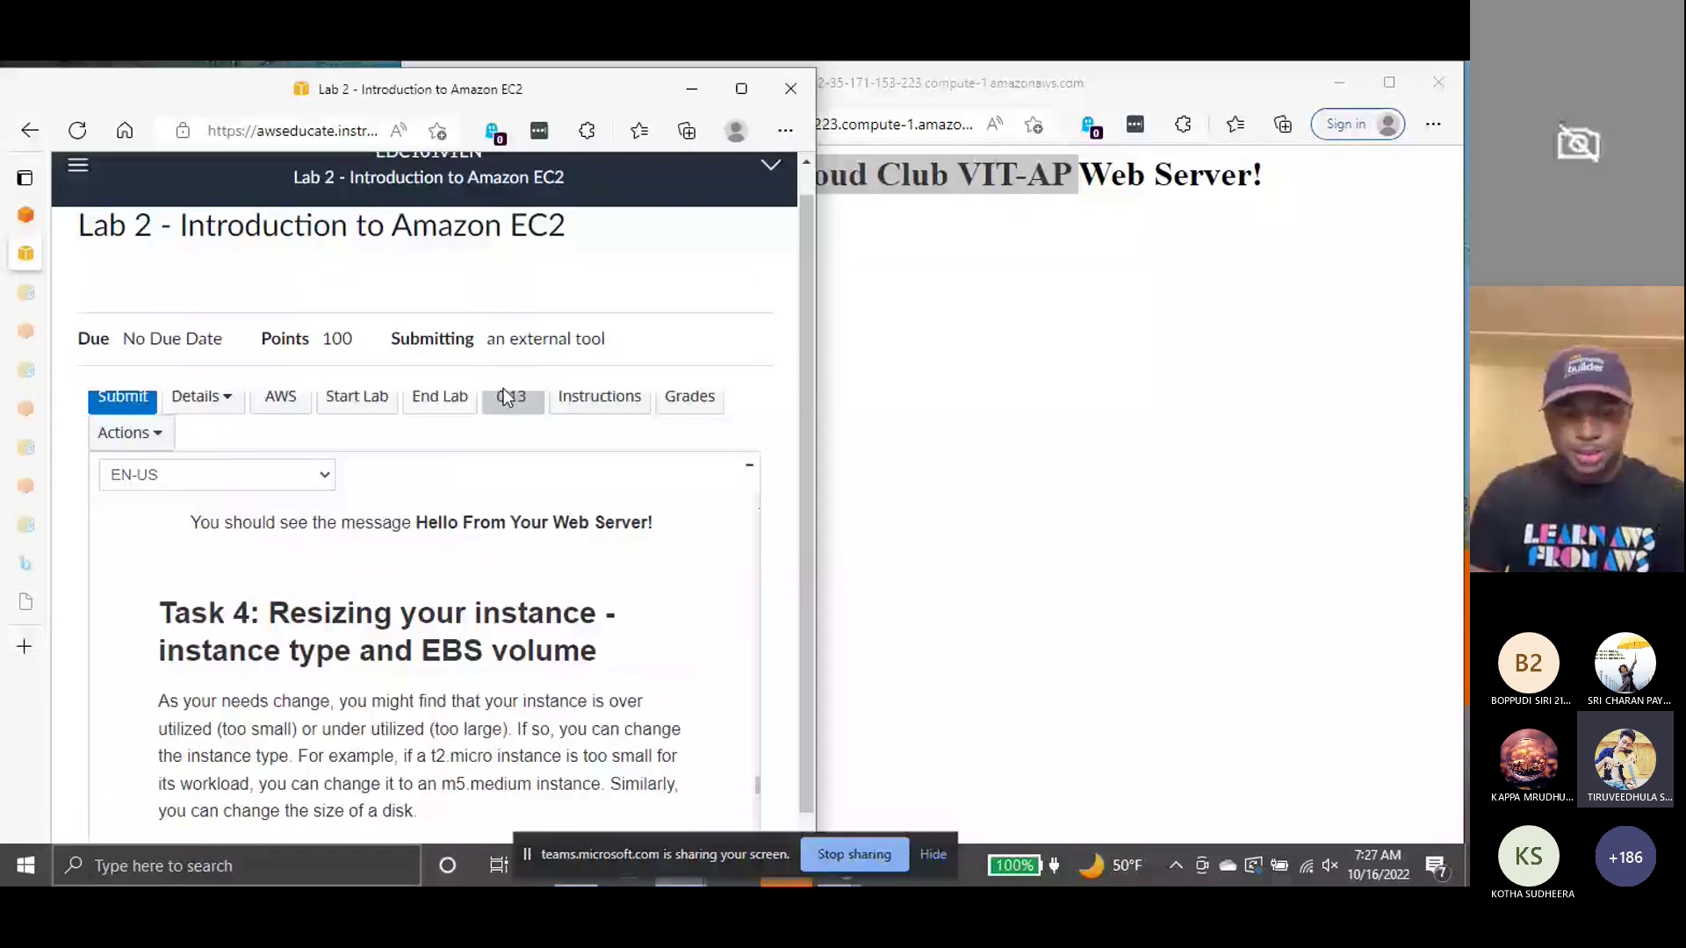
scroll(451, 633, "up", 1)
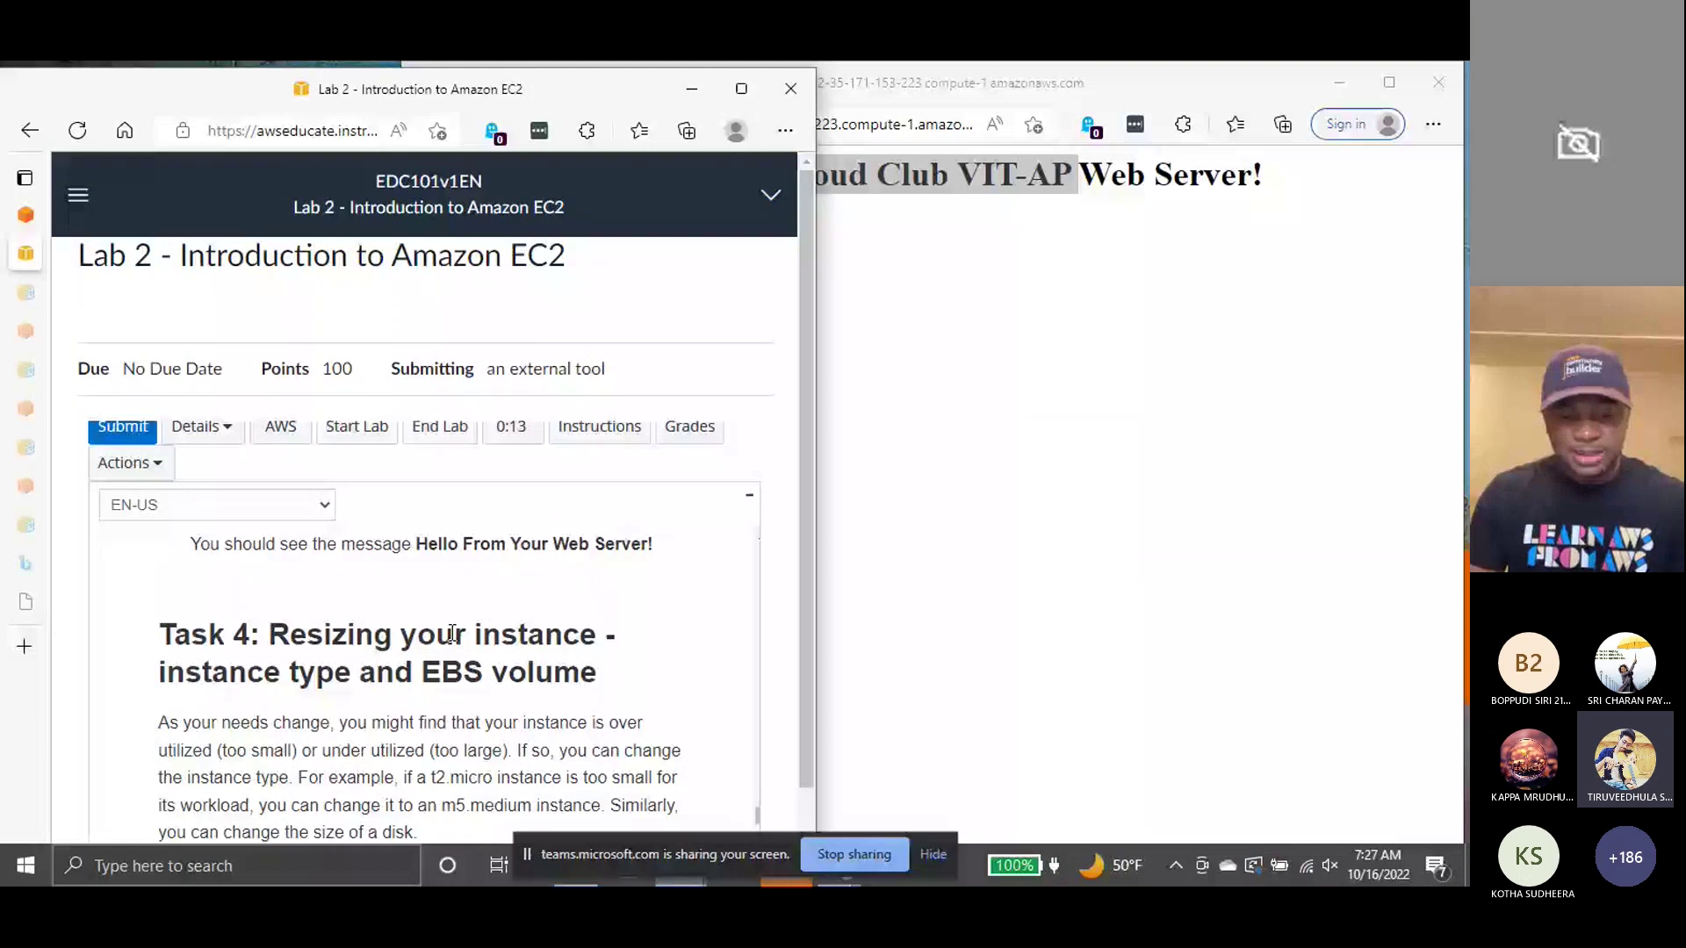
scroll(546, 604, "down", 1)
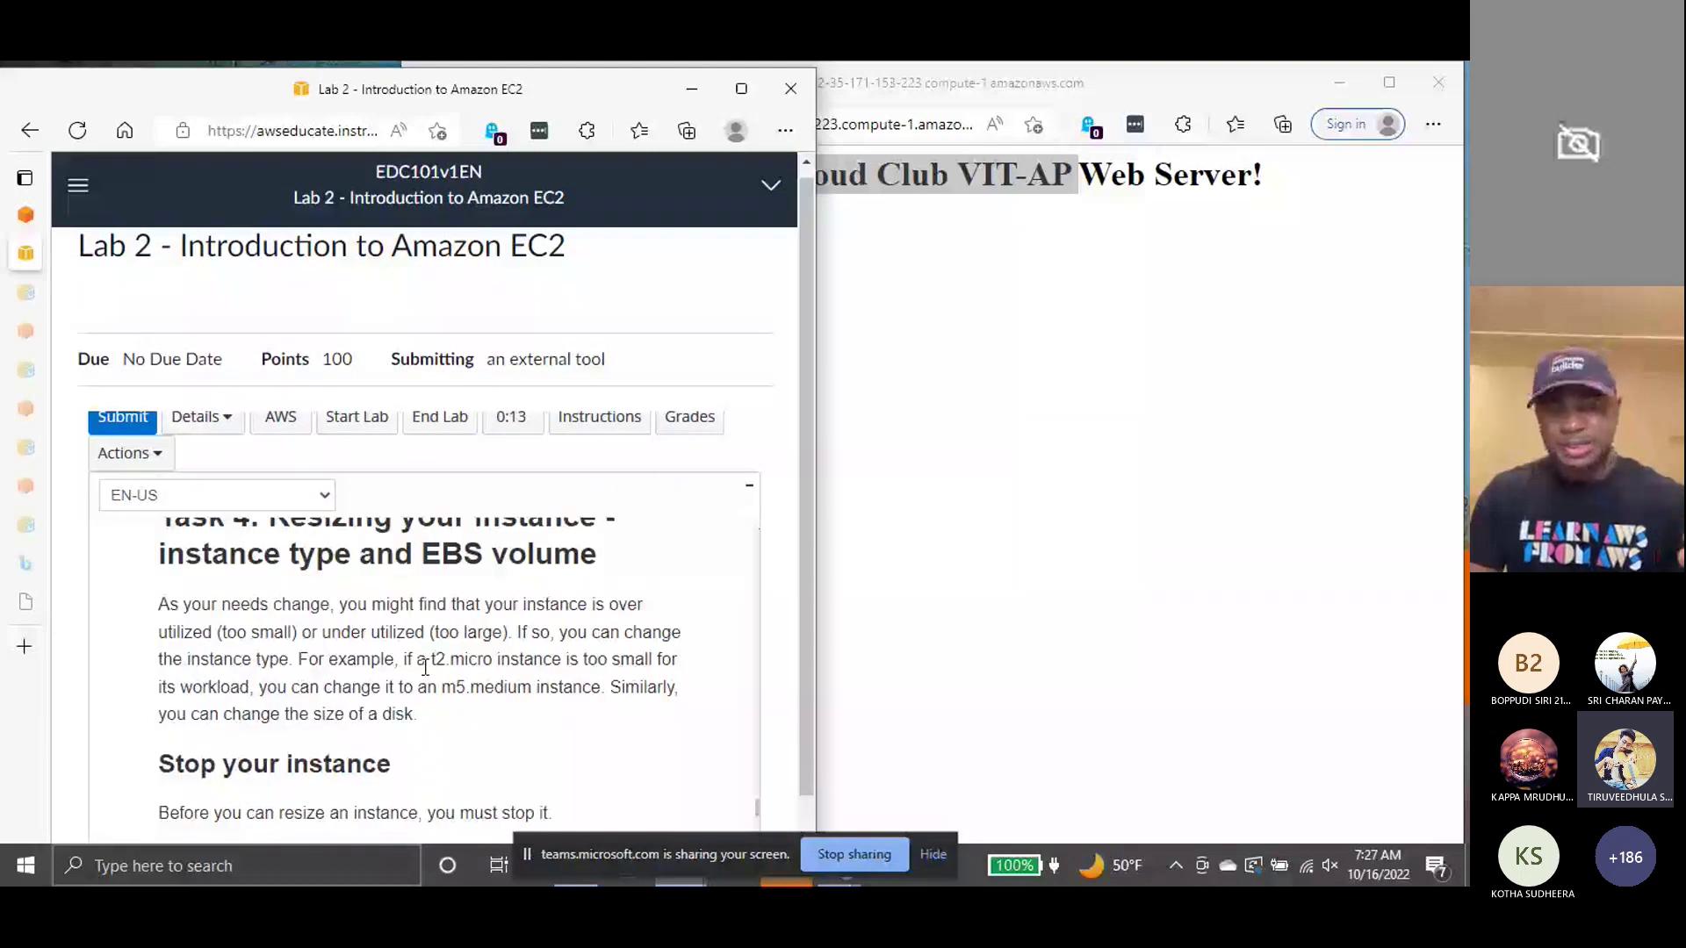
scroll(424, 670, "down", 3)
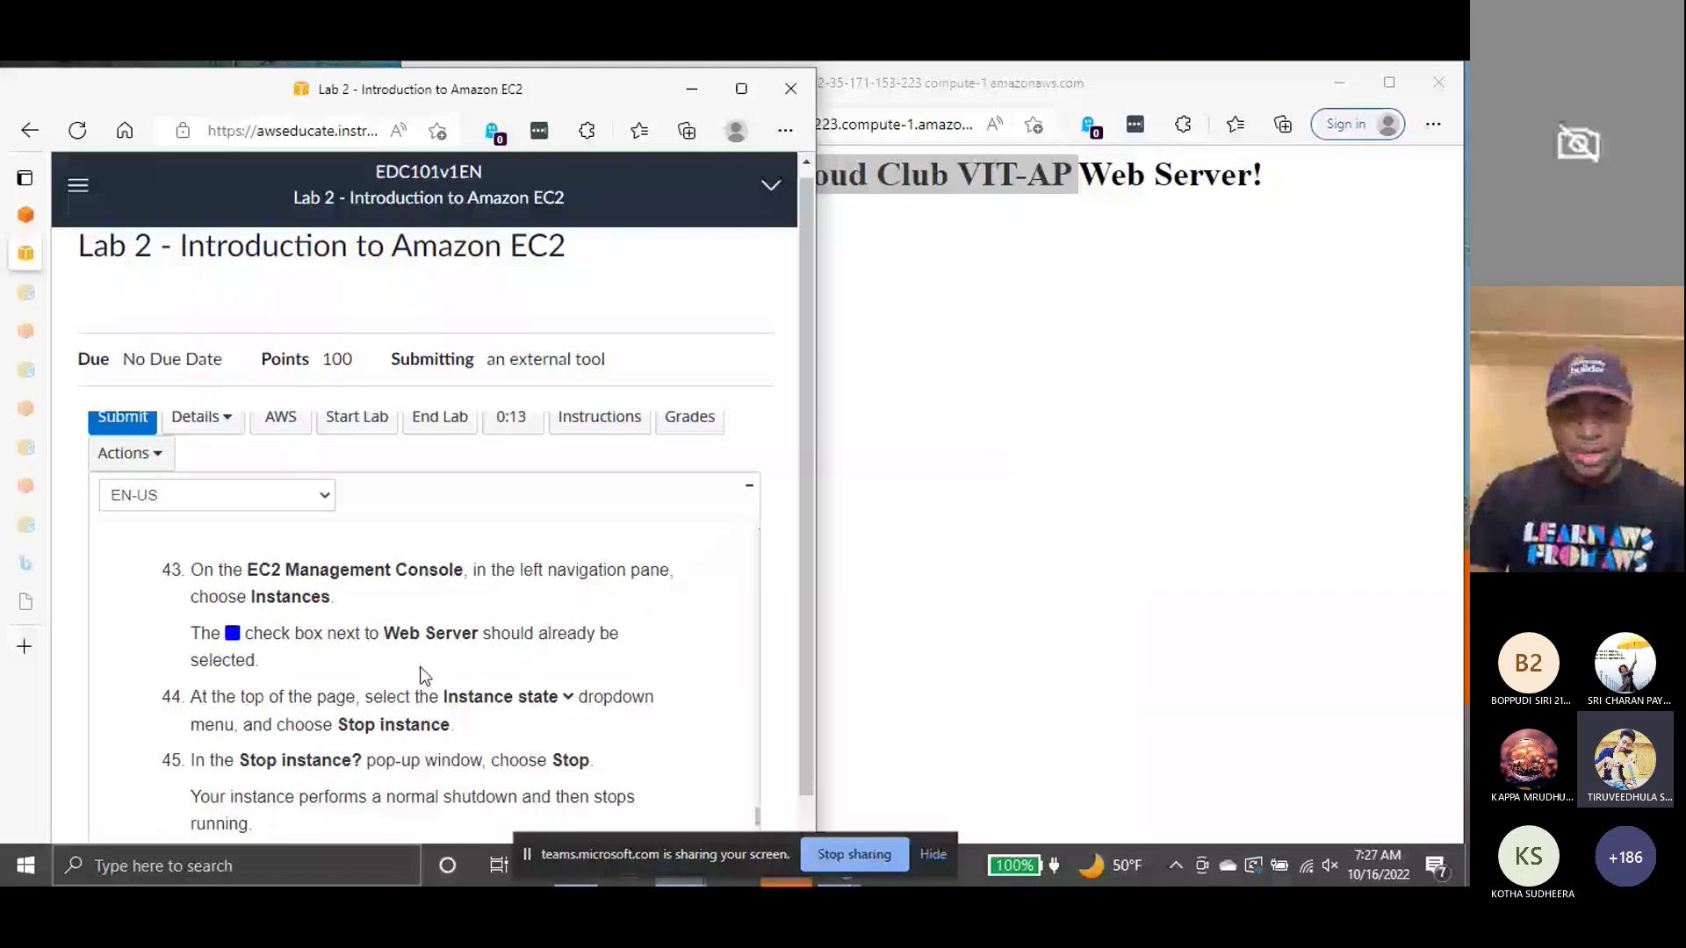
scroll(420, 667, "down", 2)
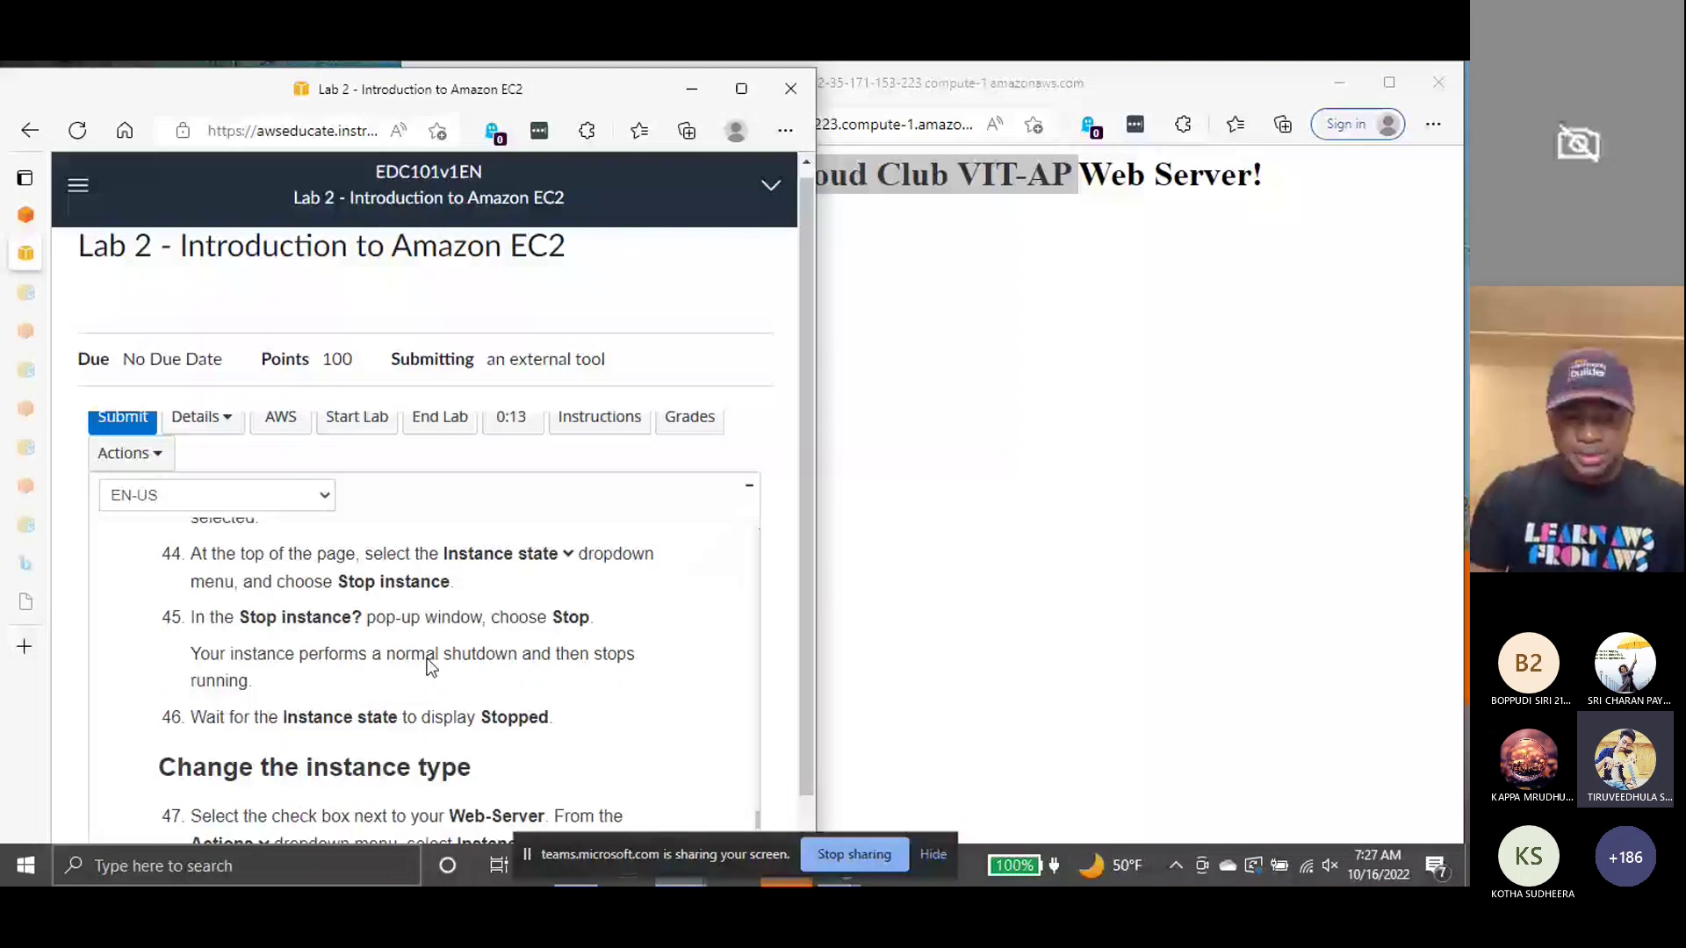
scroll(430, 668, "down", 5)
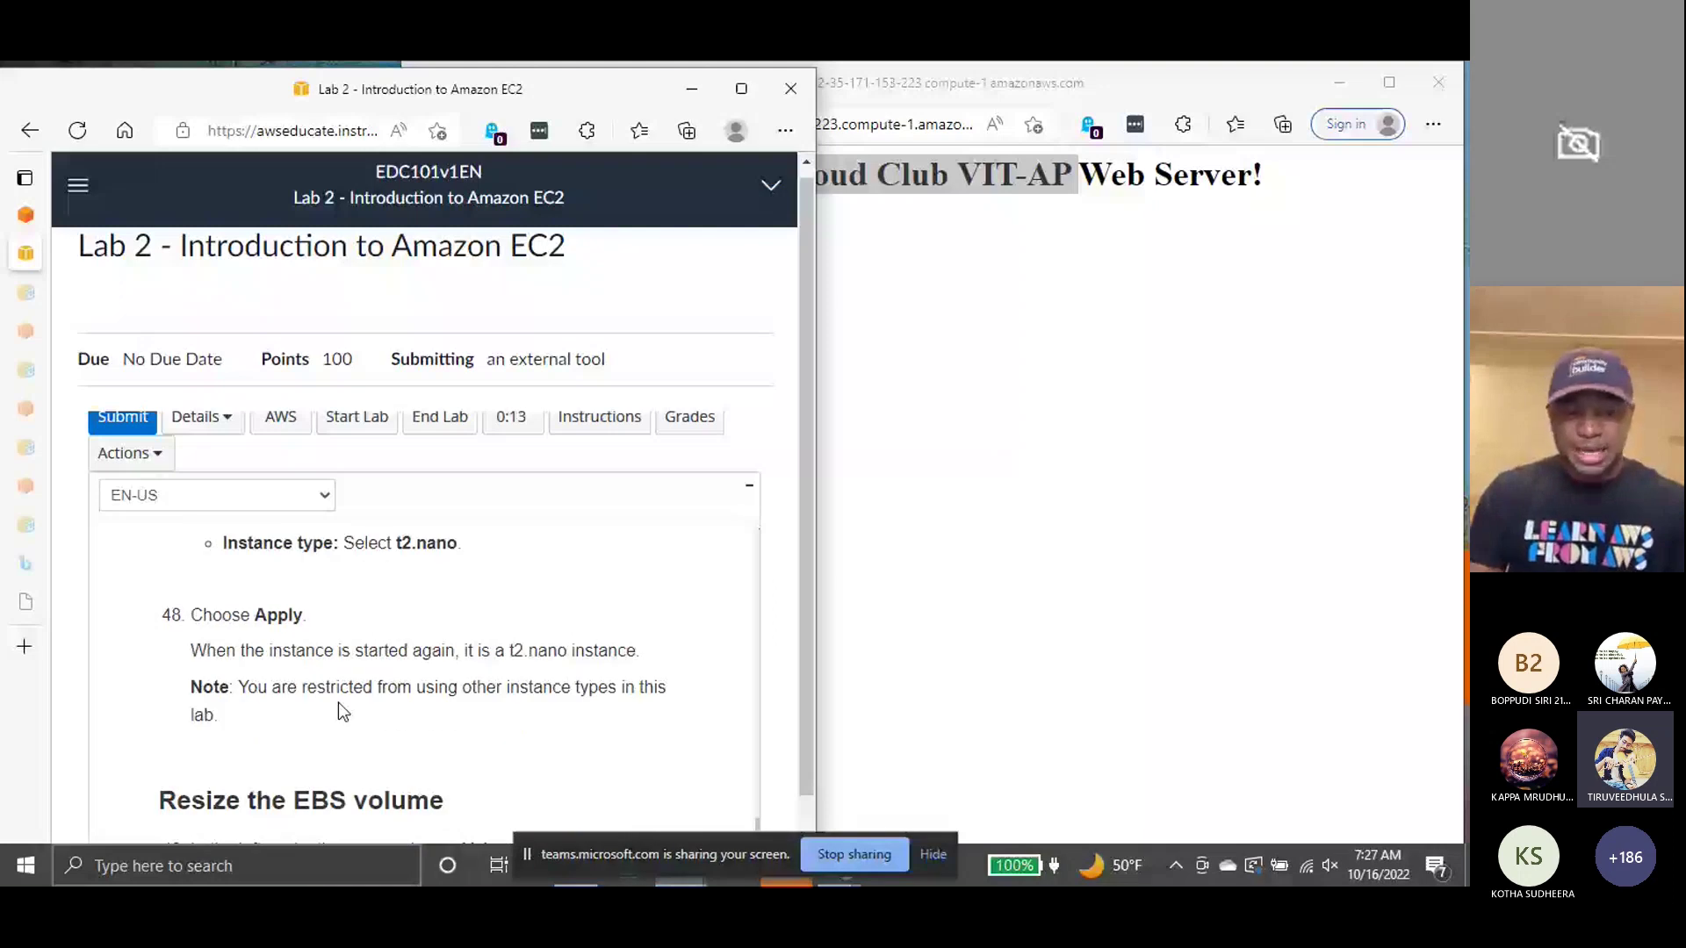
scroll(462, 645, "down", 4)
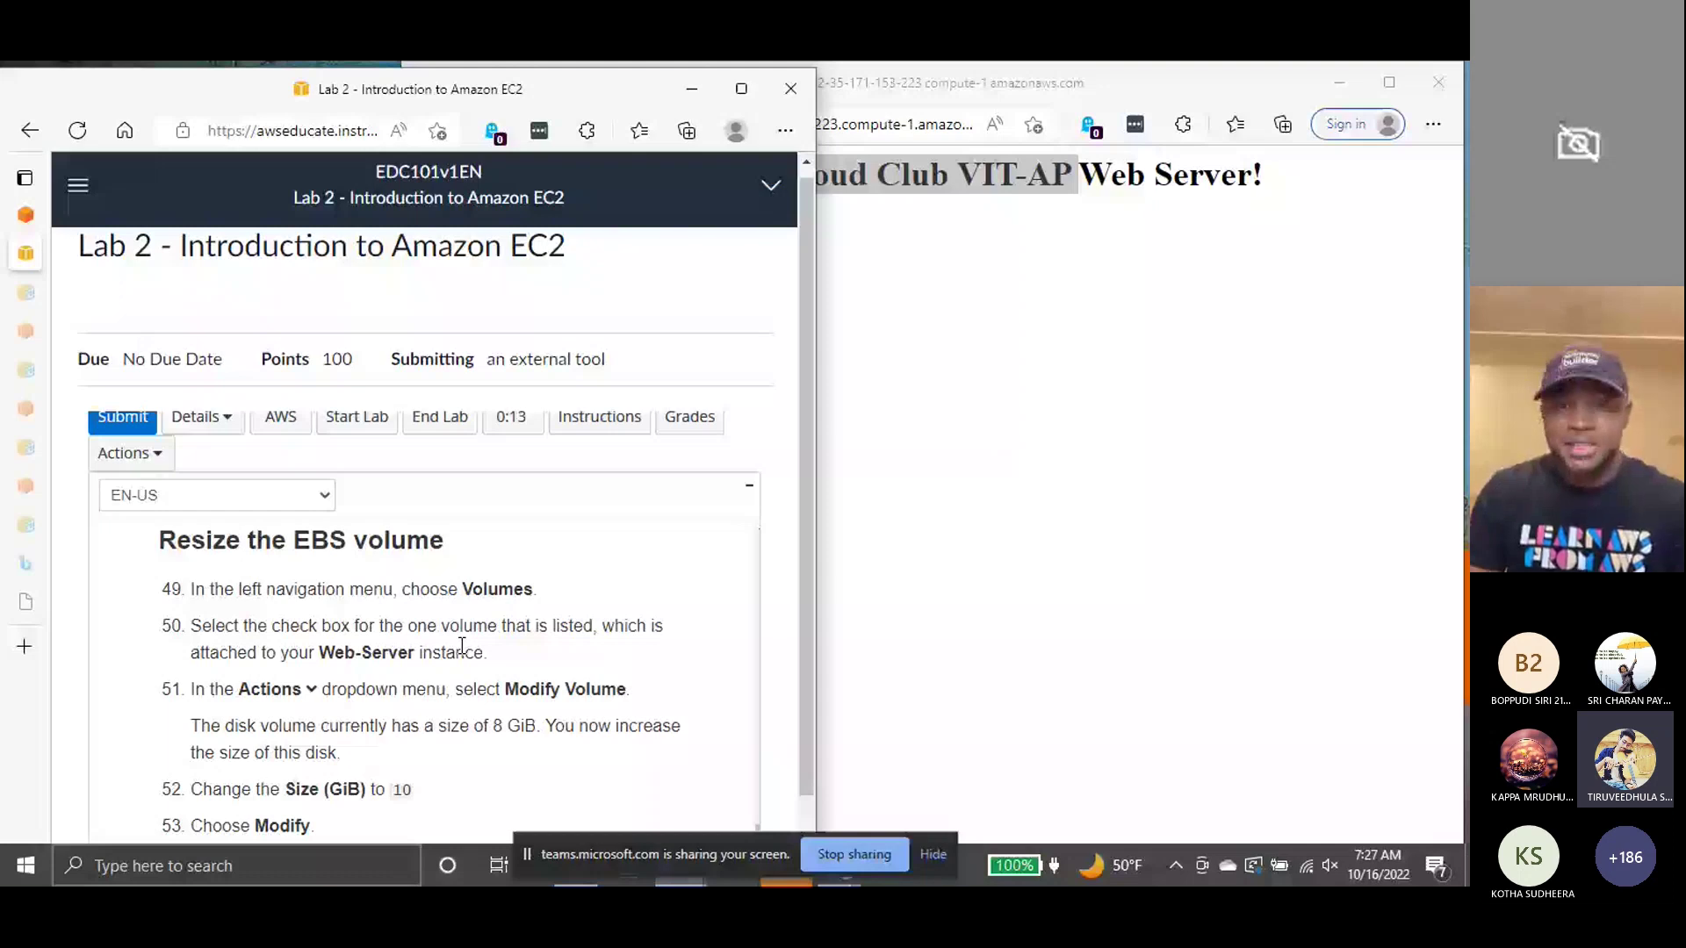
scroll(462, 649, "down", 5)
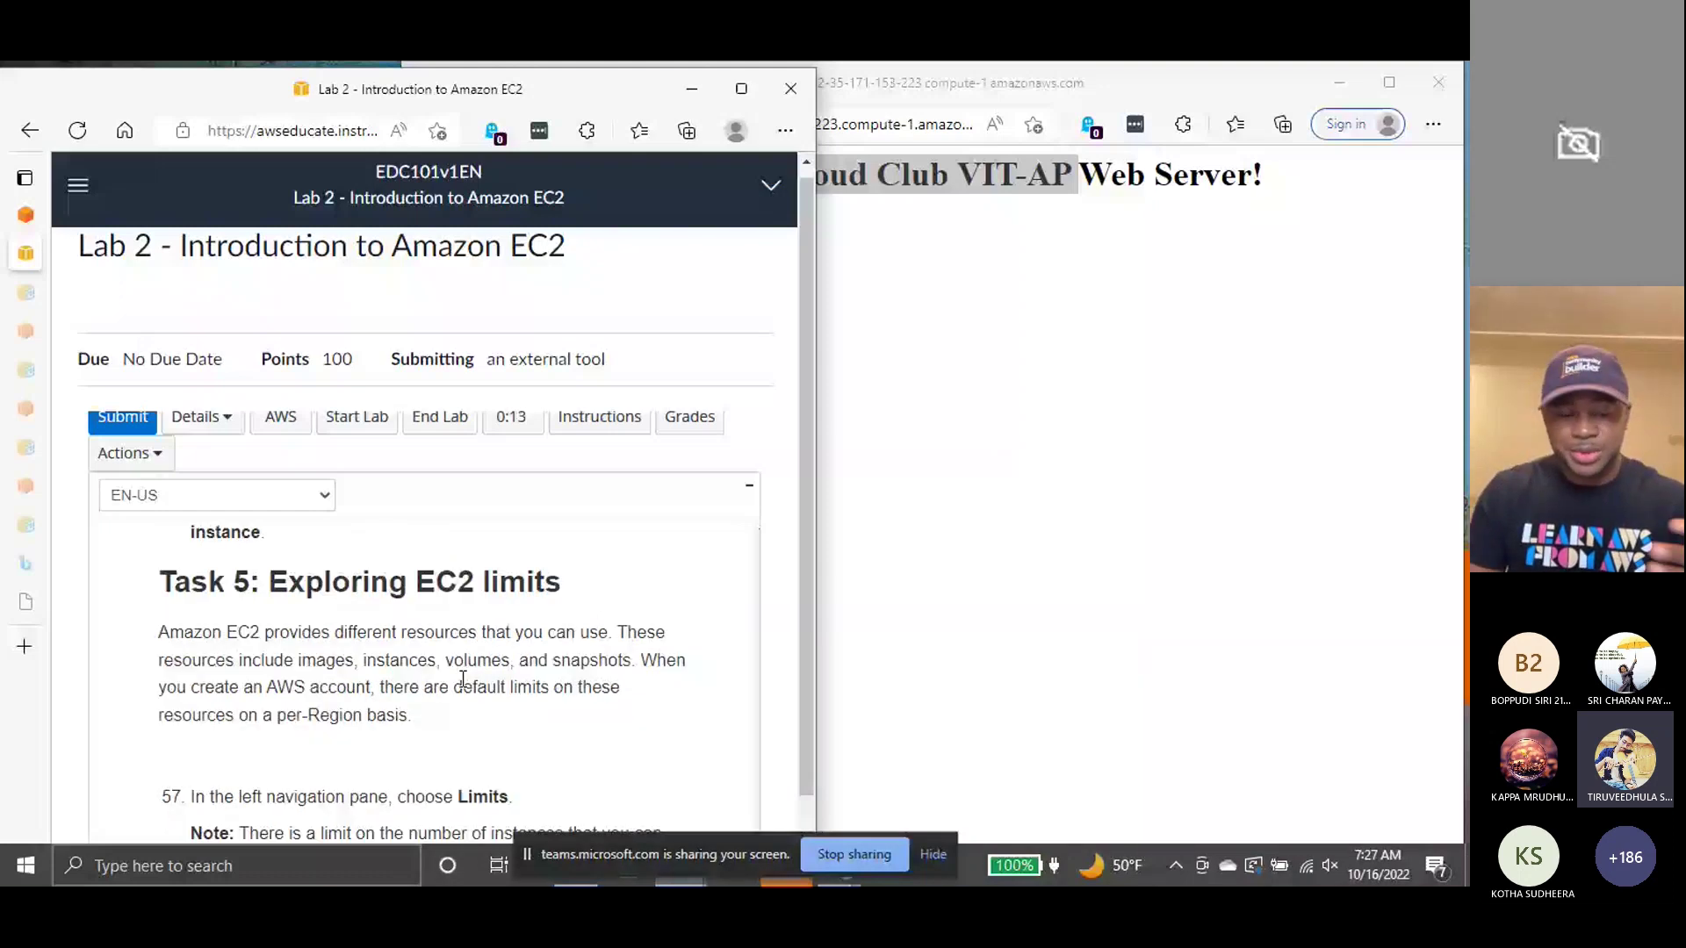
scroll(462, 679, "down", 4)
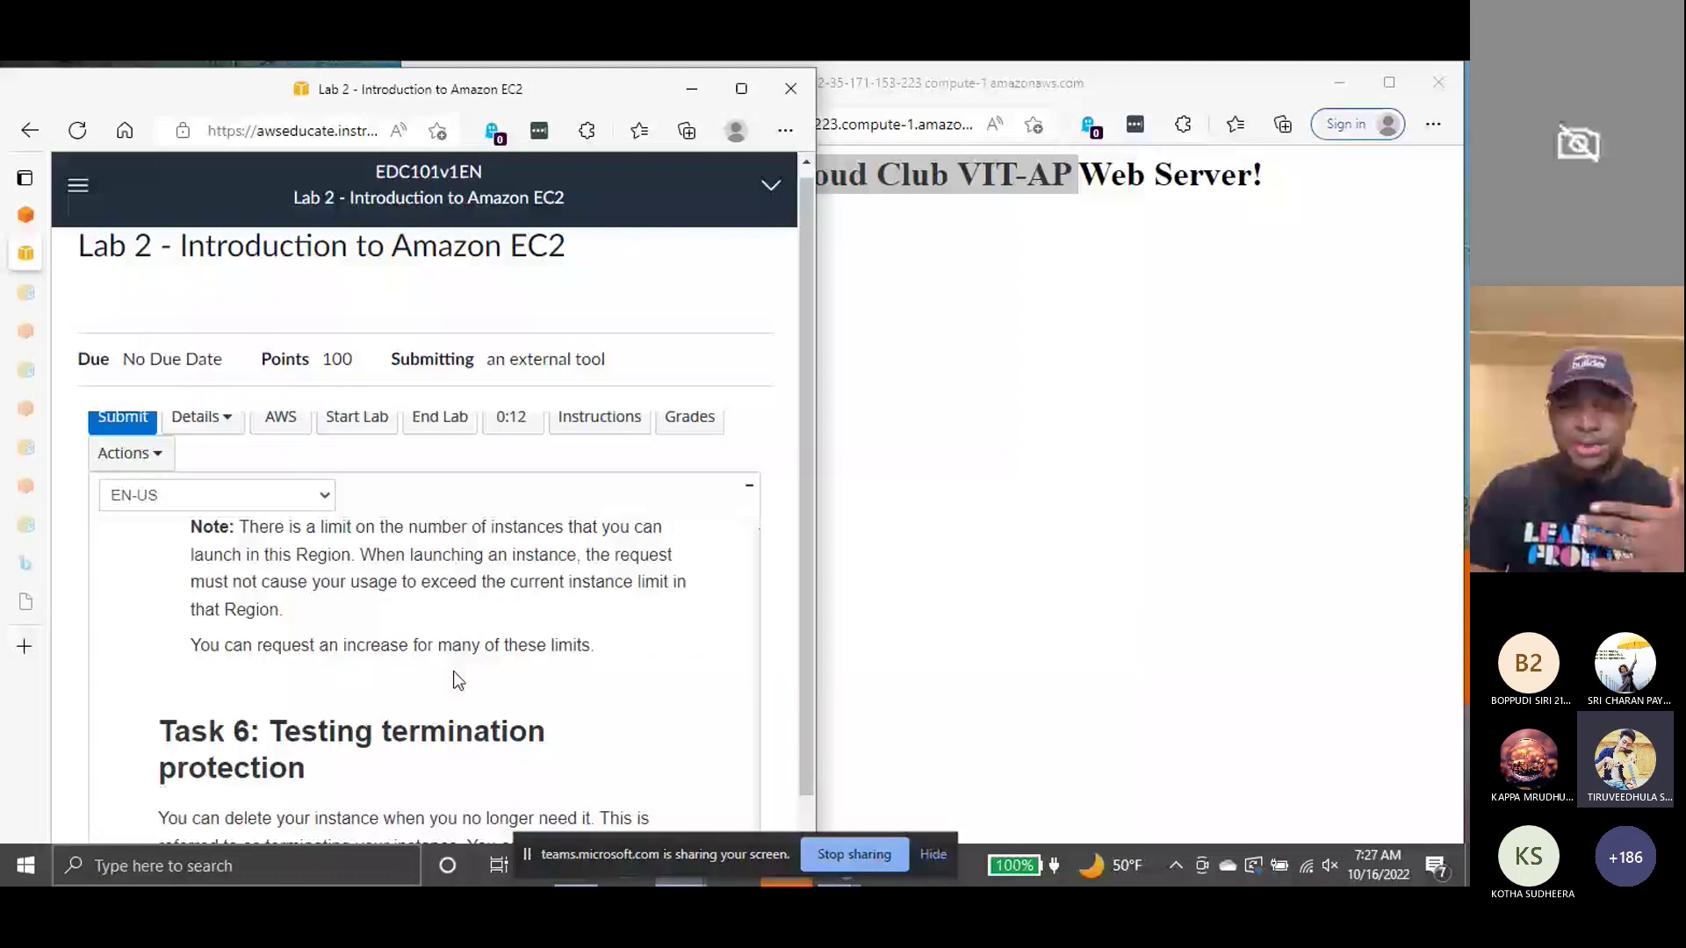
scroll(453, 671, "down", 3)
- Return to the EC2 console, widen its window beside the lab instructions, and show the Web-Server instance in the instances list
key("alt+Tab")
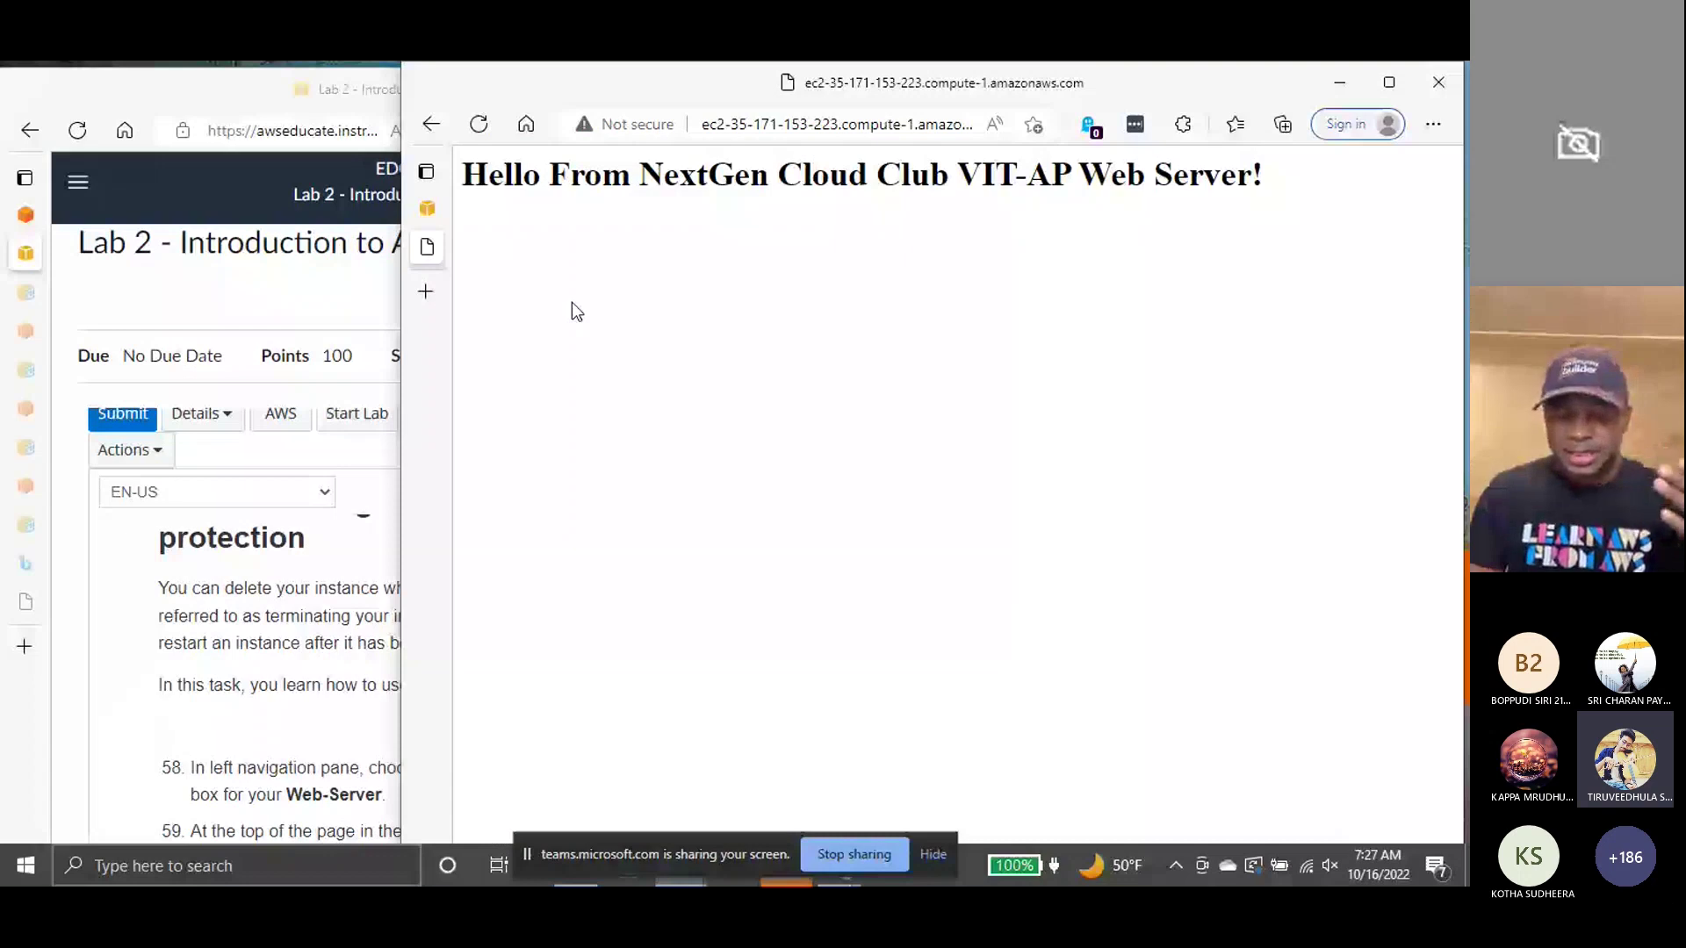
key("ctrl+shift+Tab")
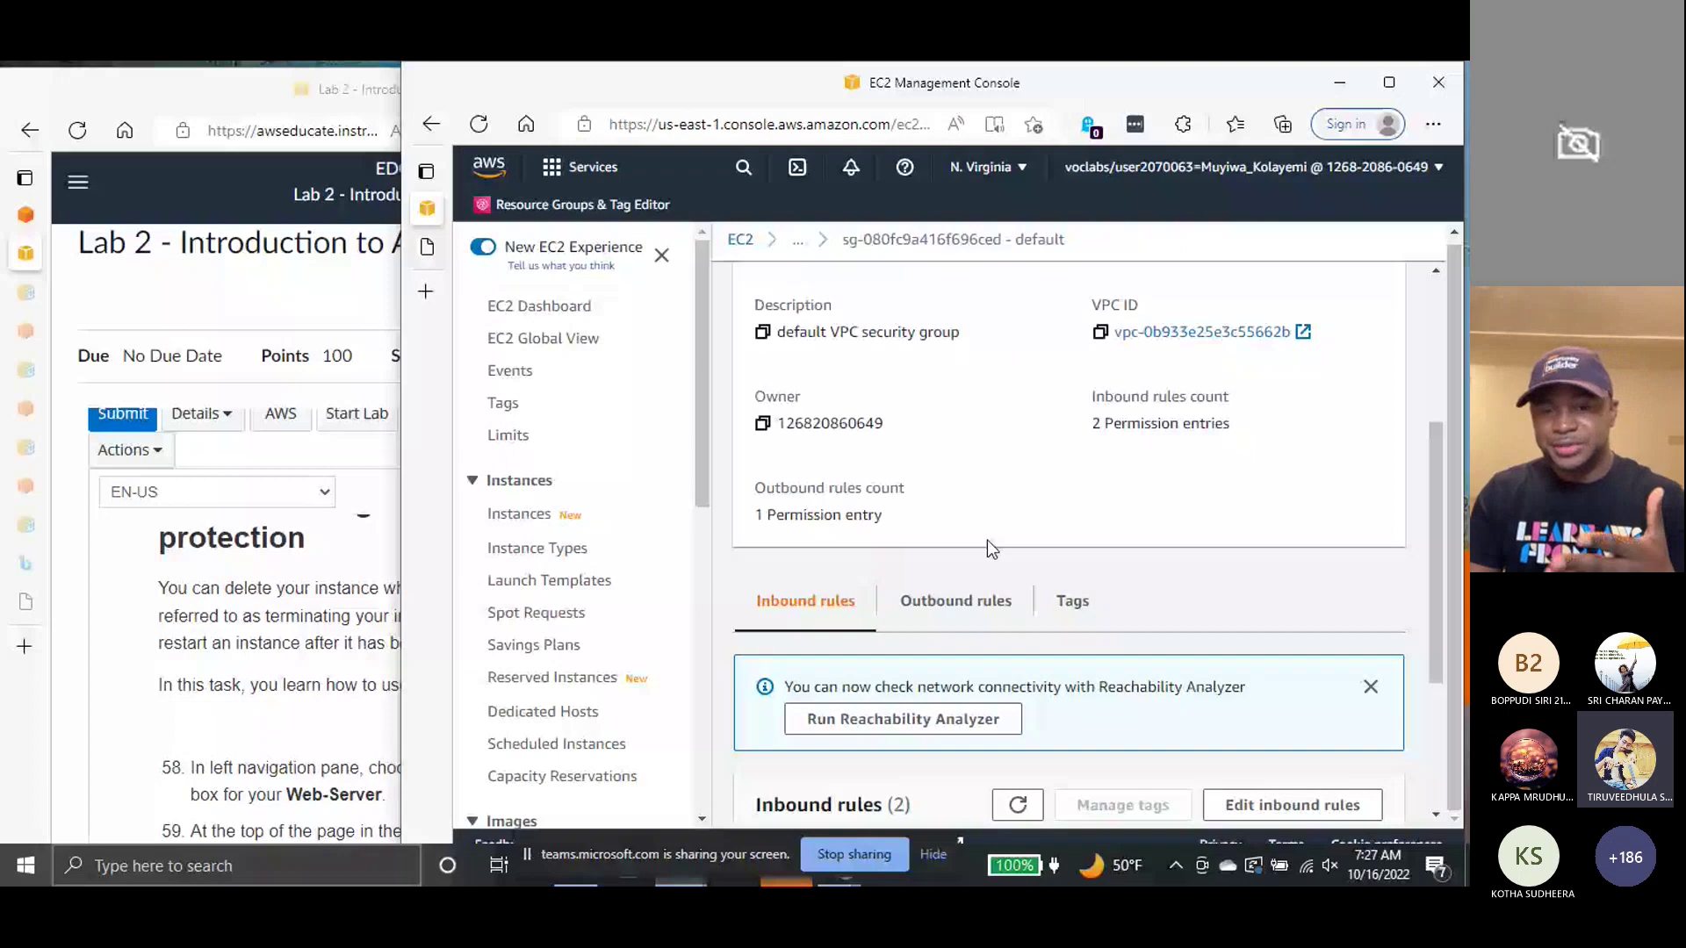
scroll(787, 431, "up", 4)
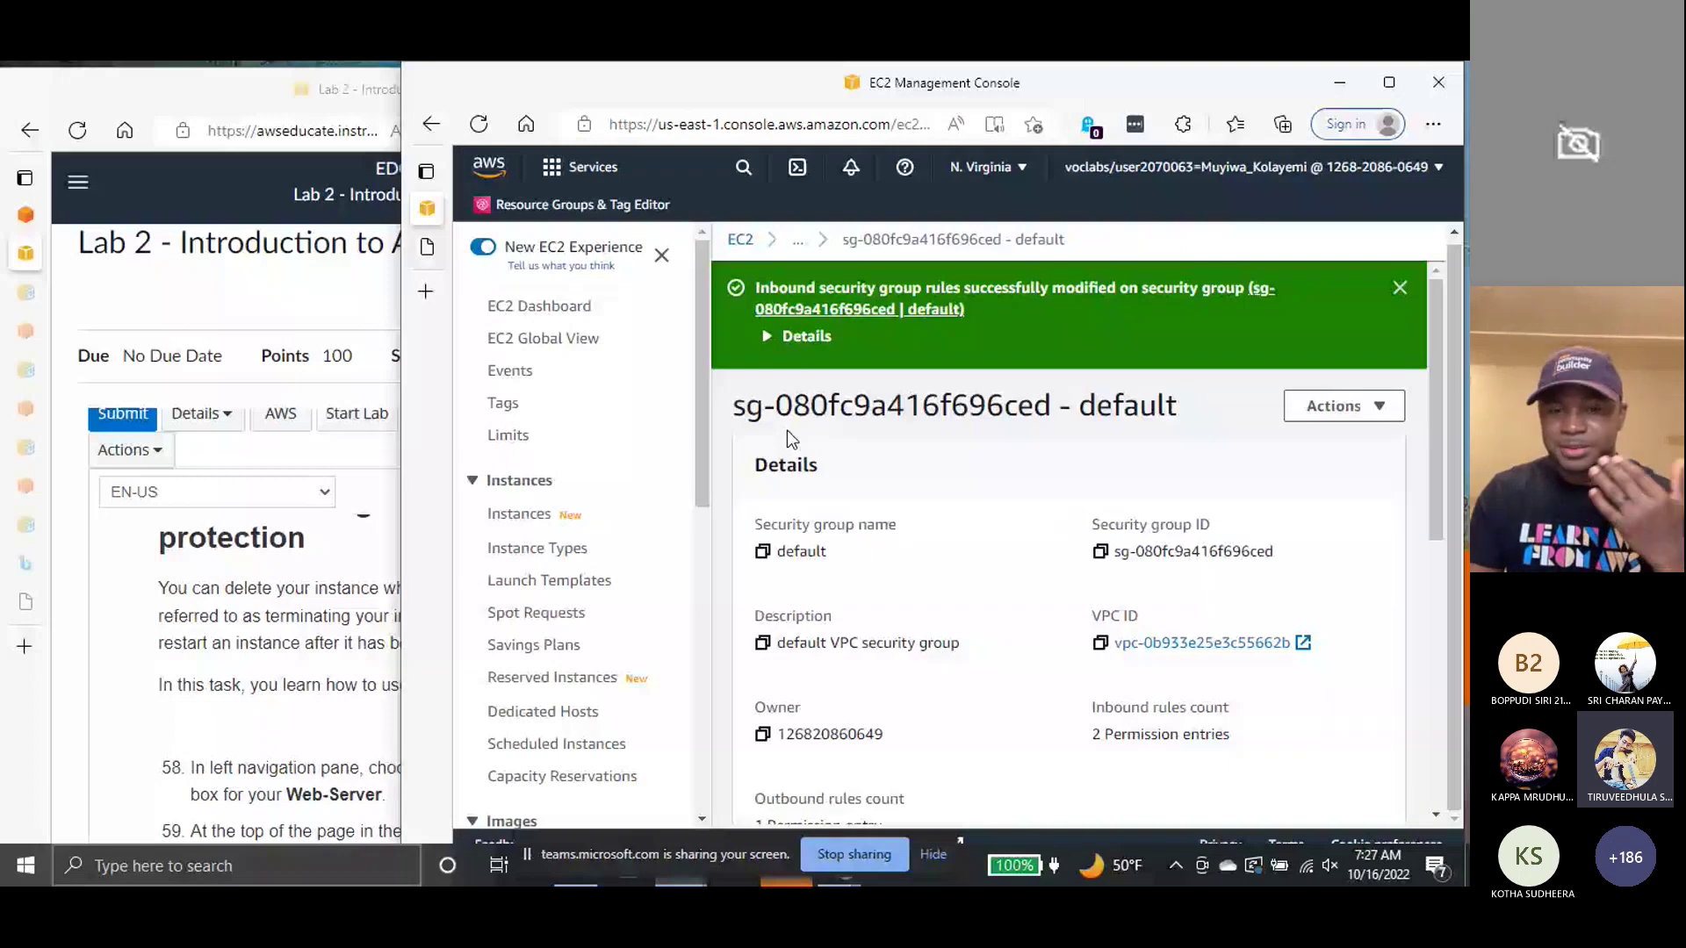
left_click(740, 247)
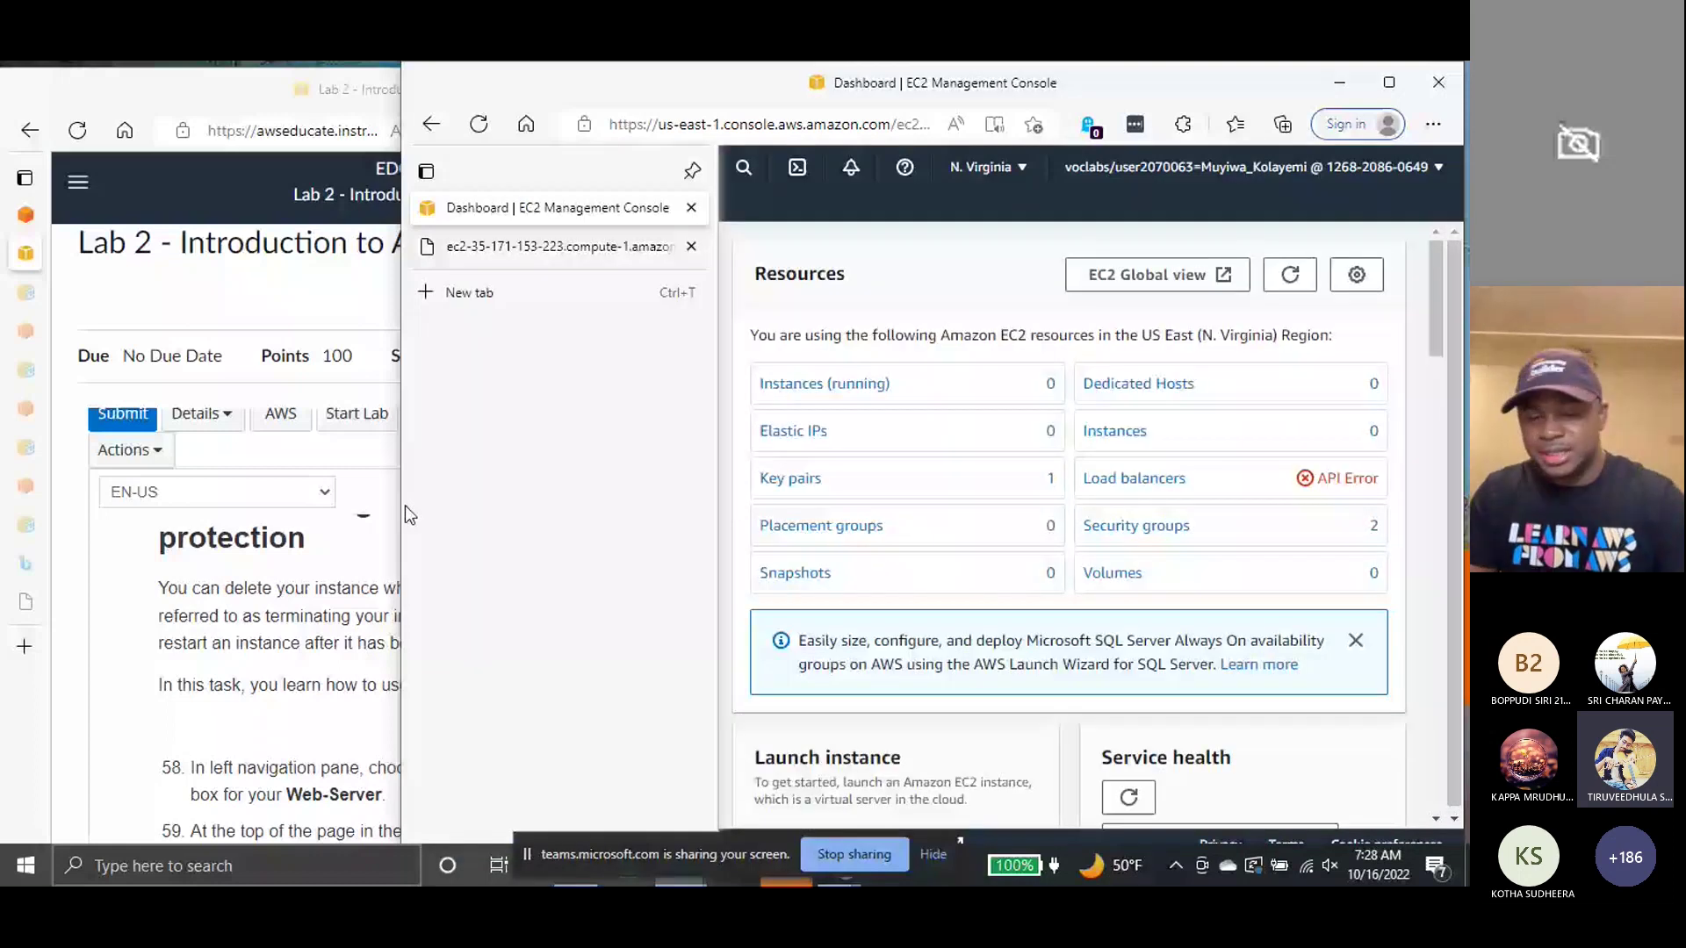
left_click_drag(402, 504, 242, 504)
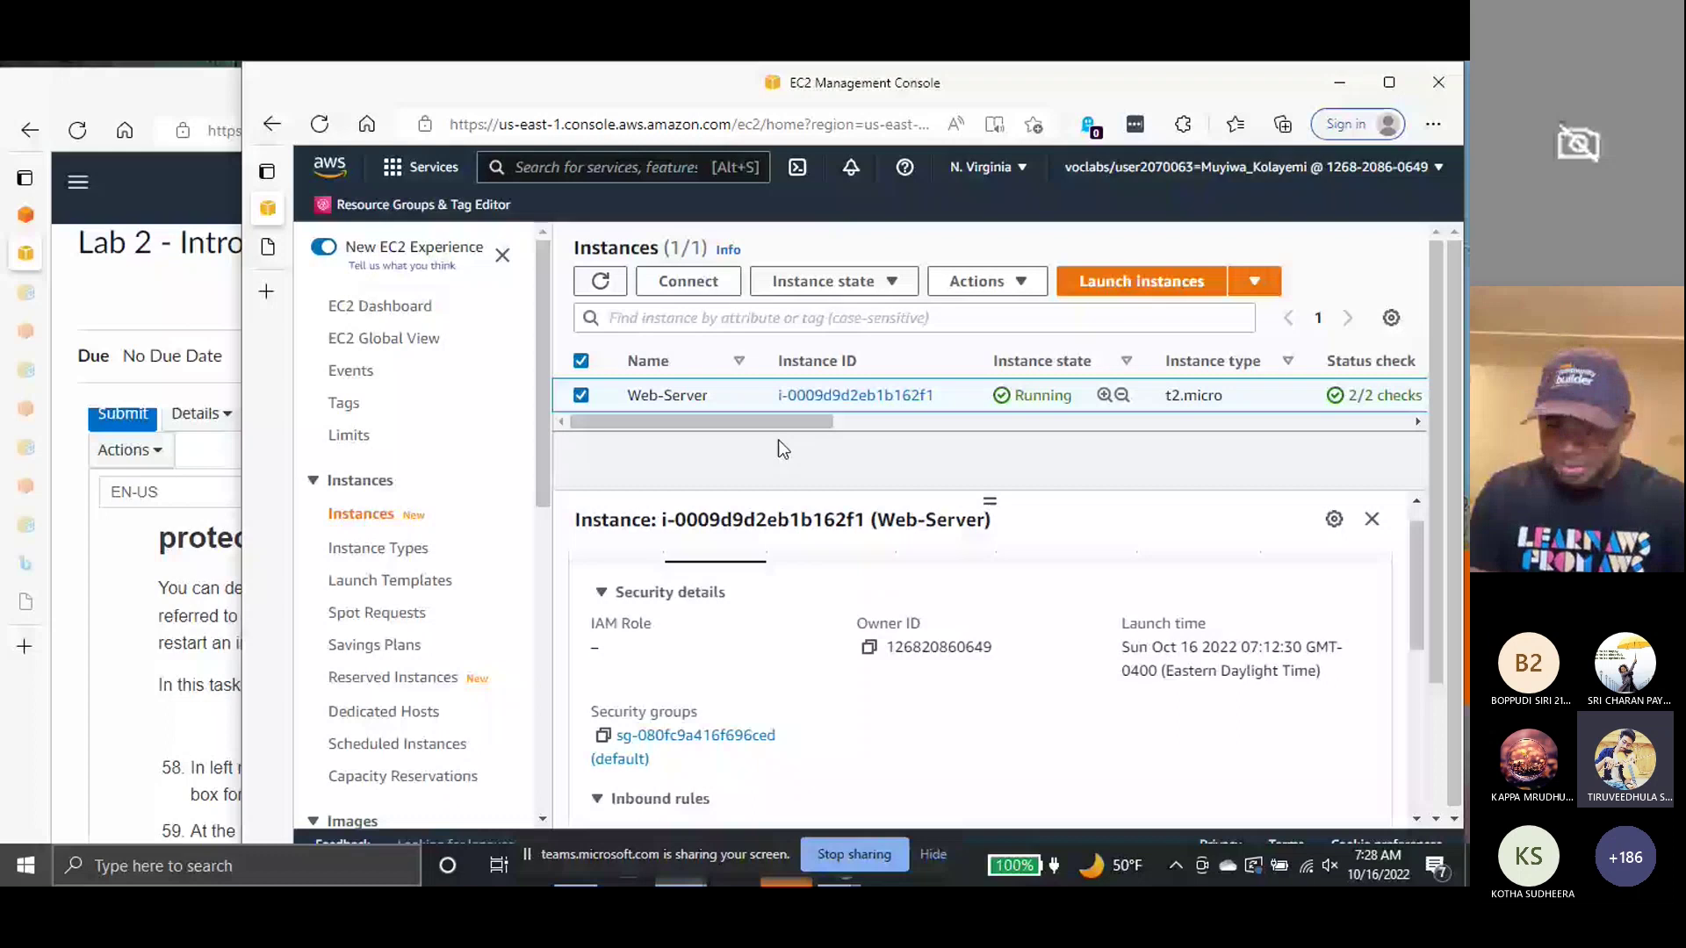
- Check the instance settings options available for the running Web-Server instance
scroll(898, 409, "right", 3)
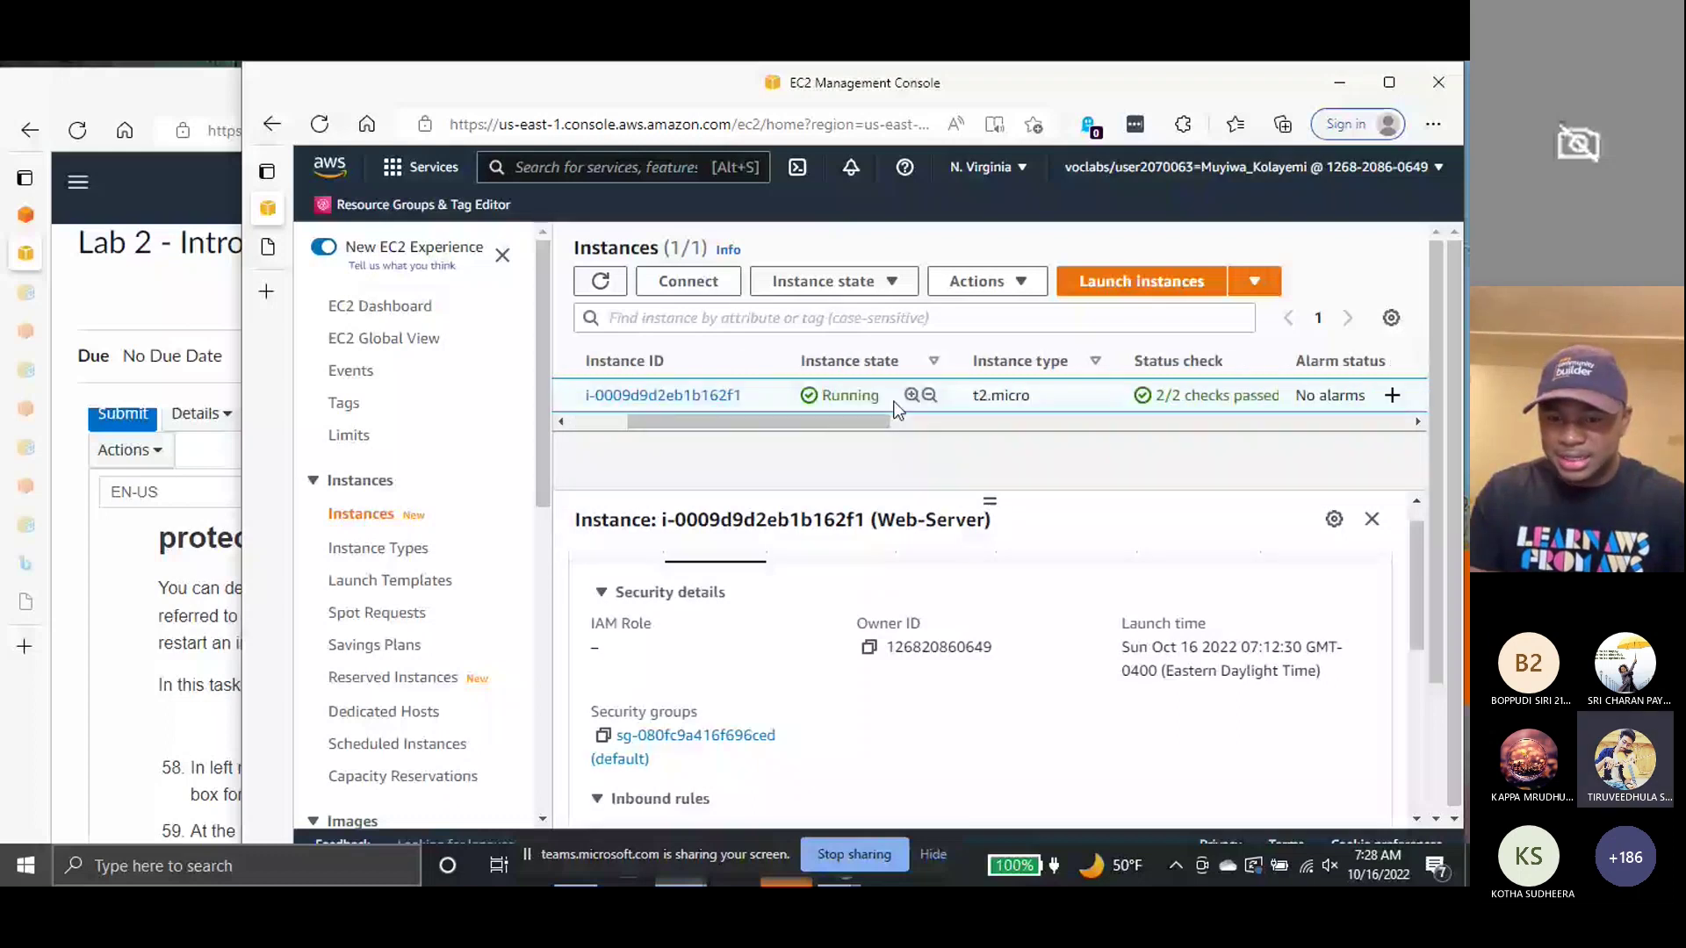
left_click(984, 281)
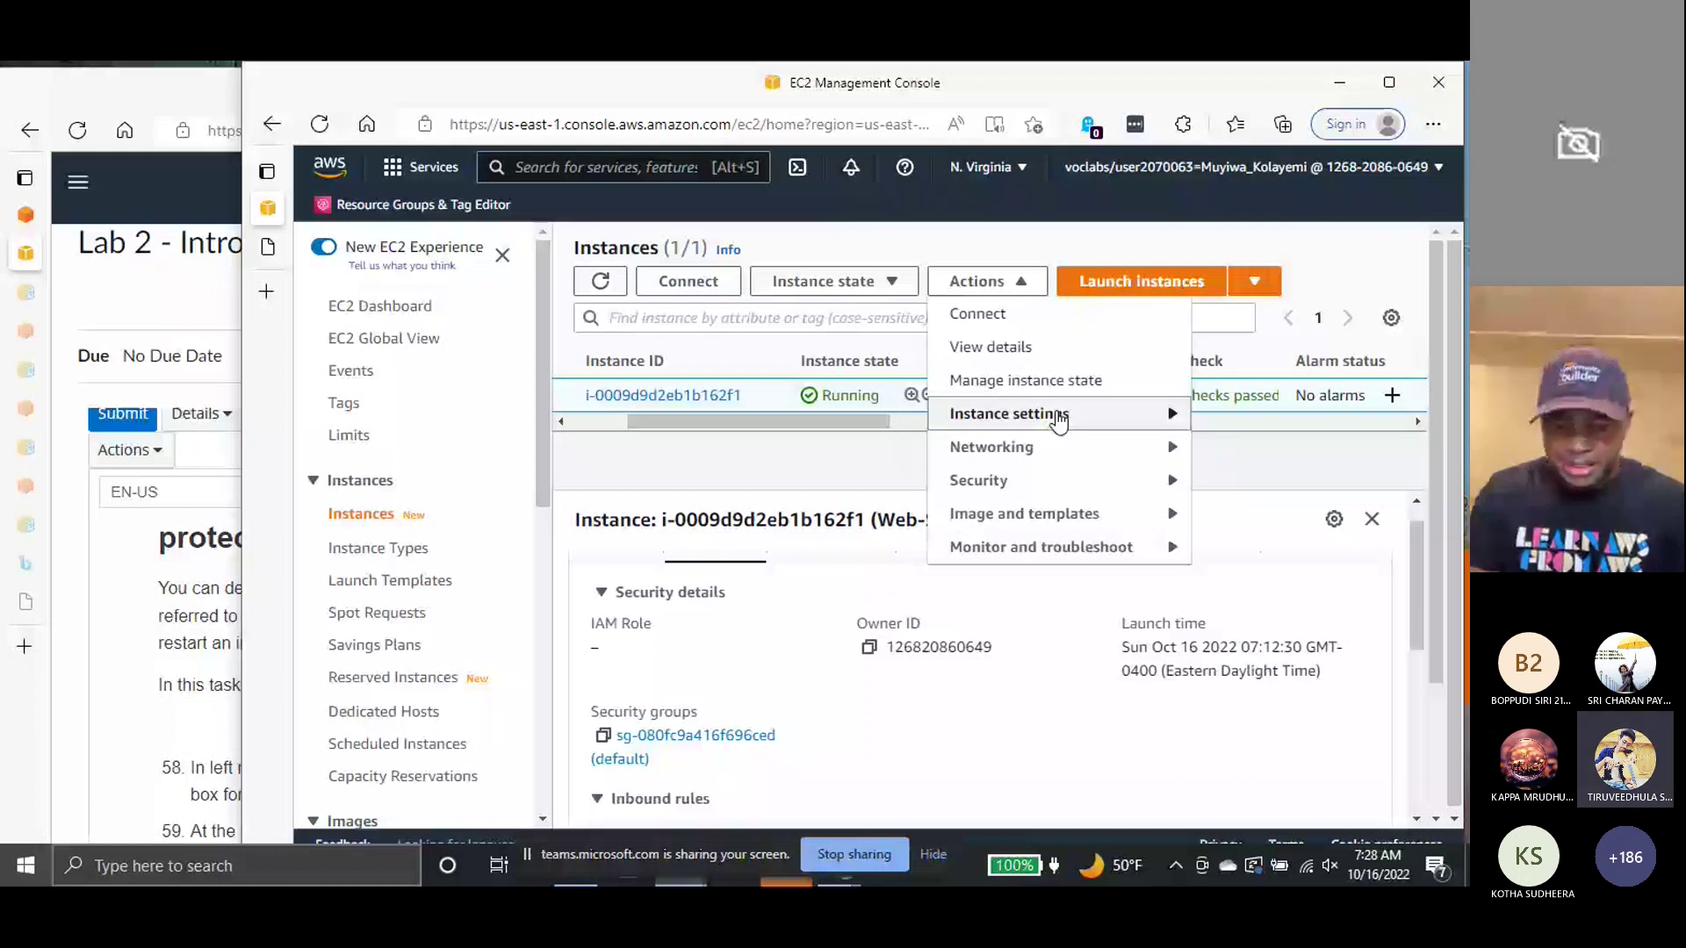
left_click(1164, 418)
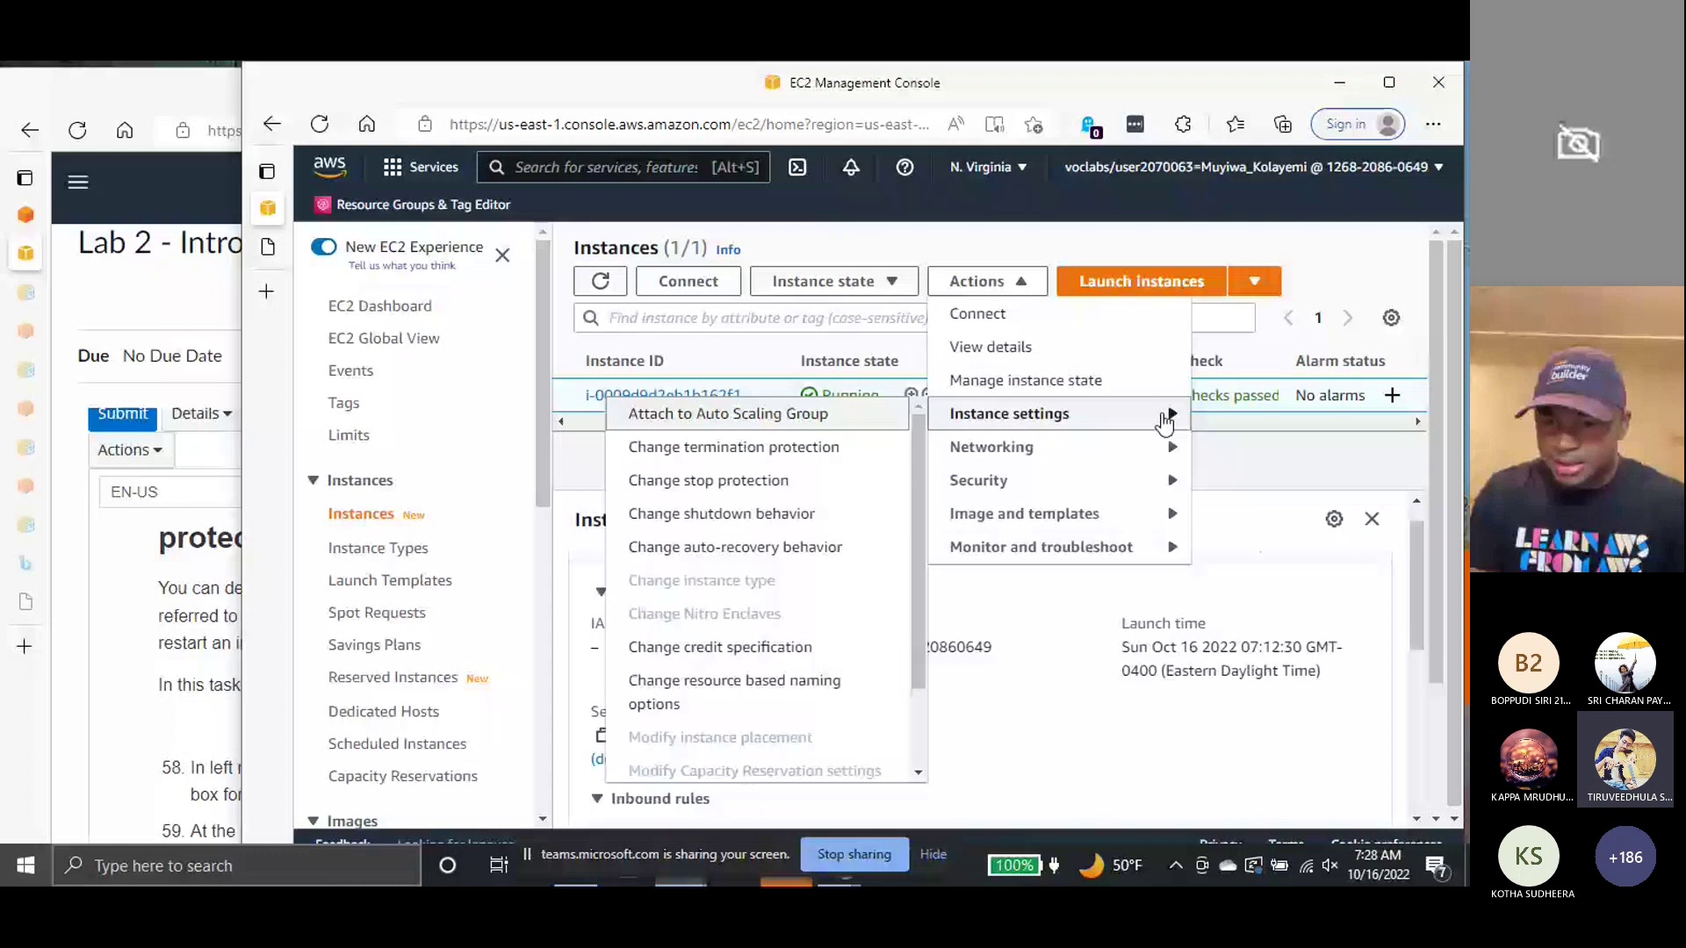
left_click(1246, 463)
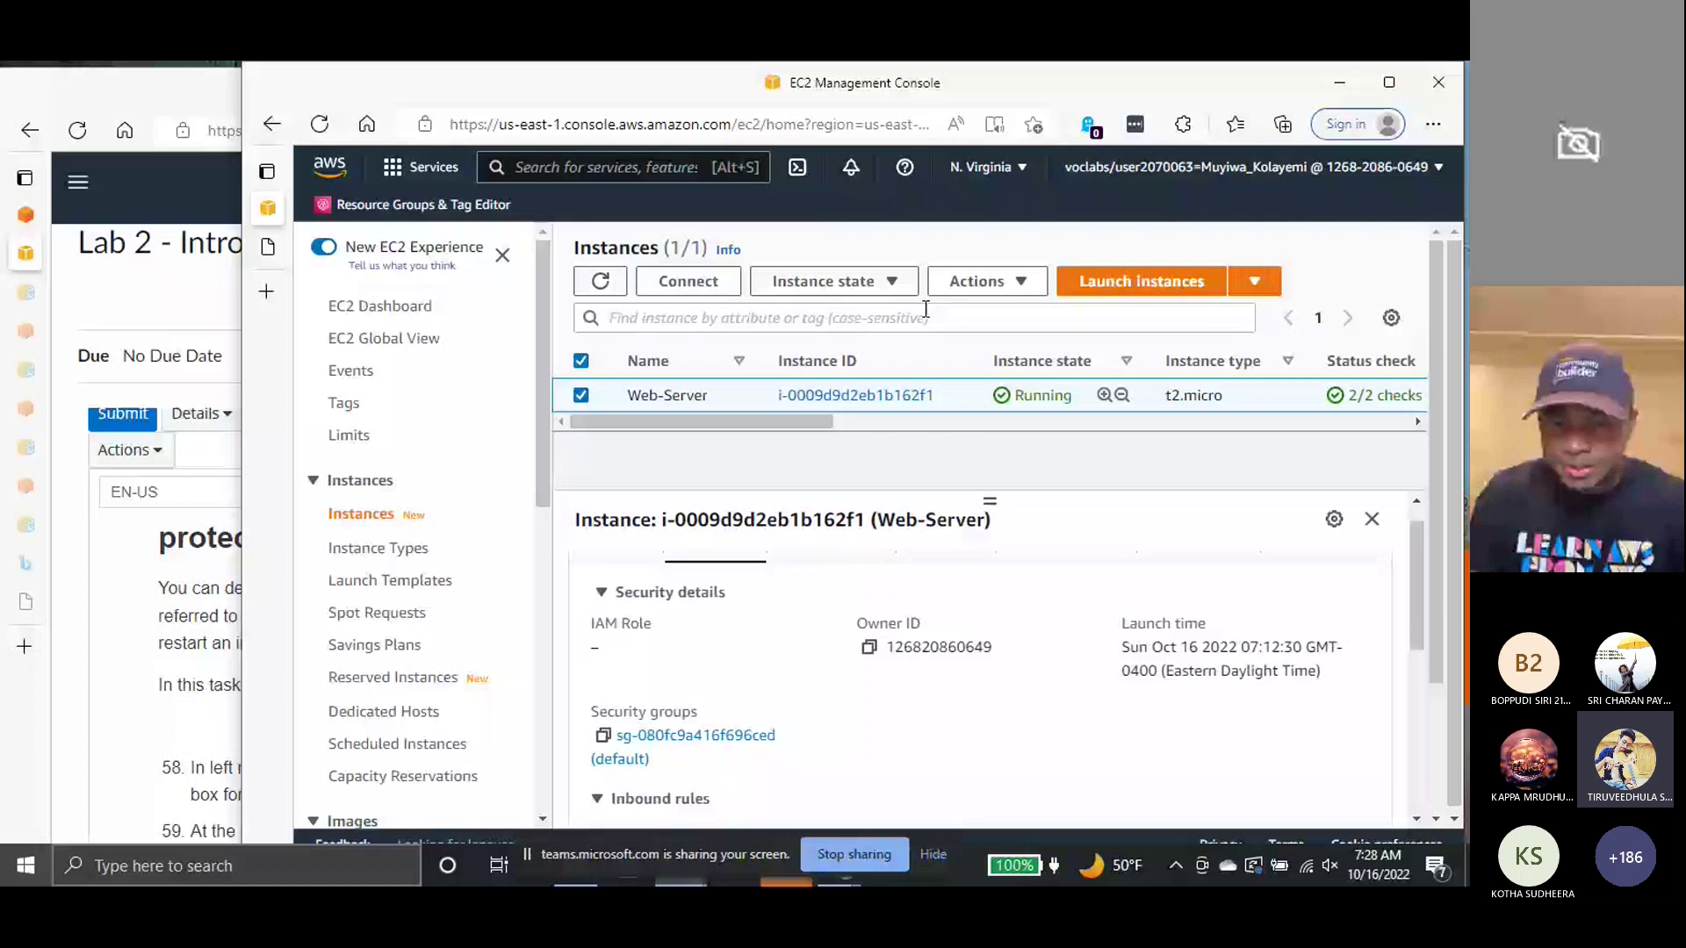
- Stop the Web-Server instance and refresh the instances list
left_click(834, 281)
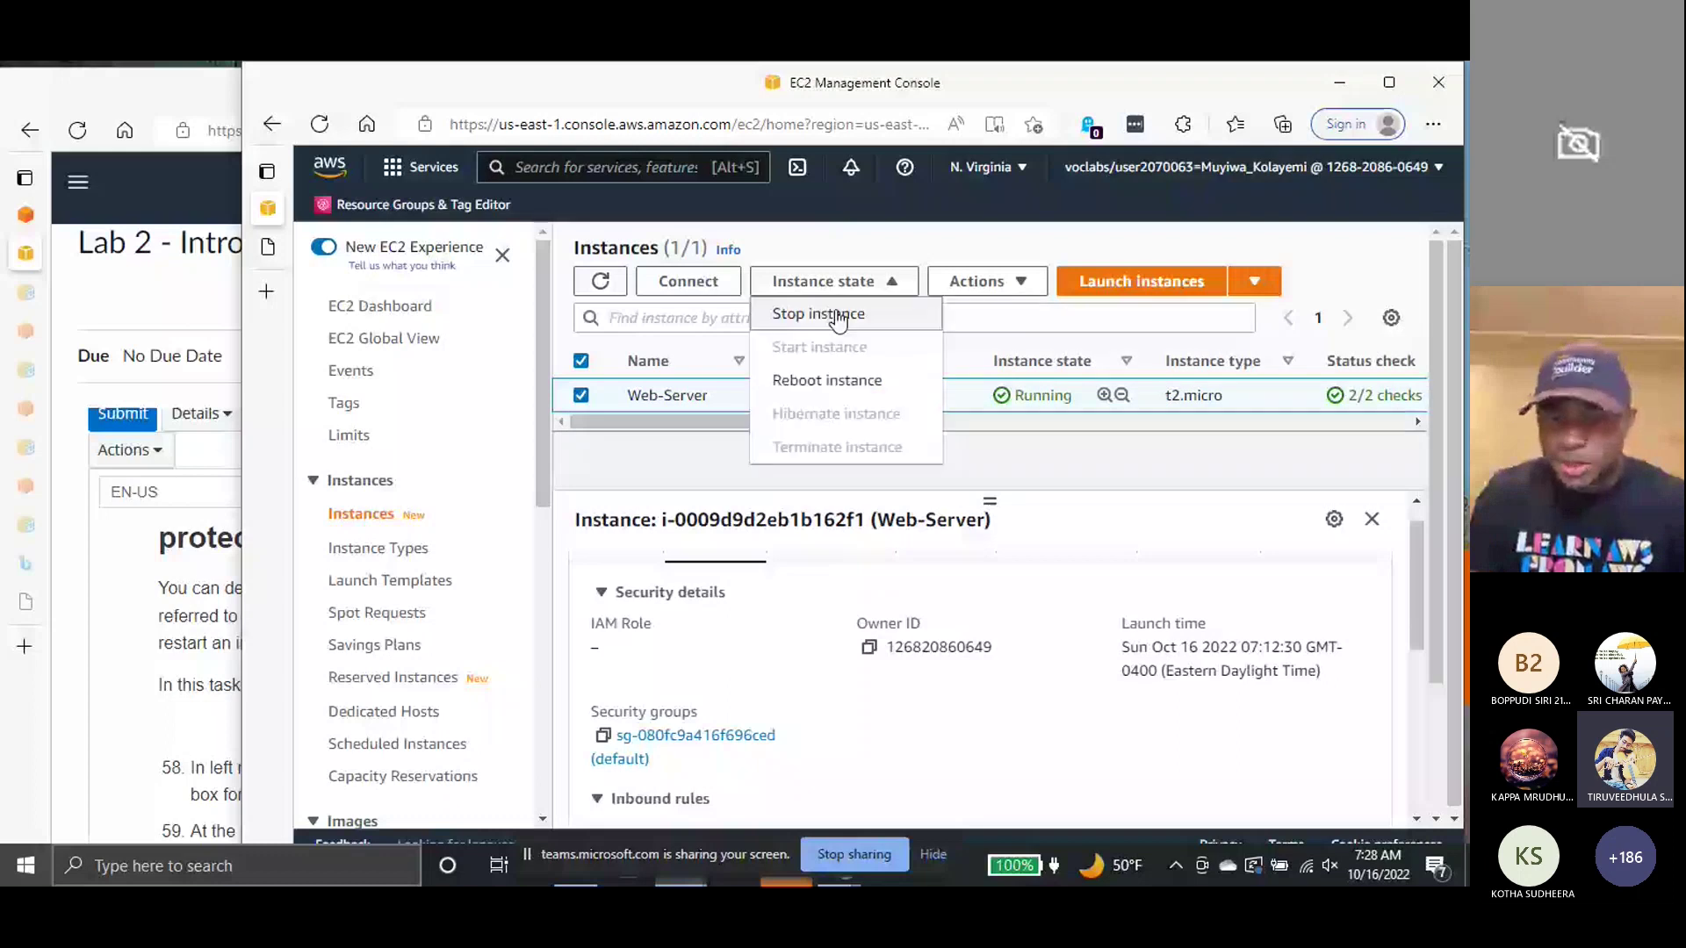
left_click(834, 315)
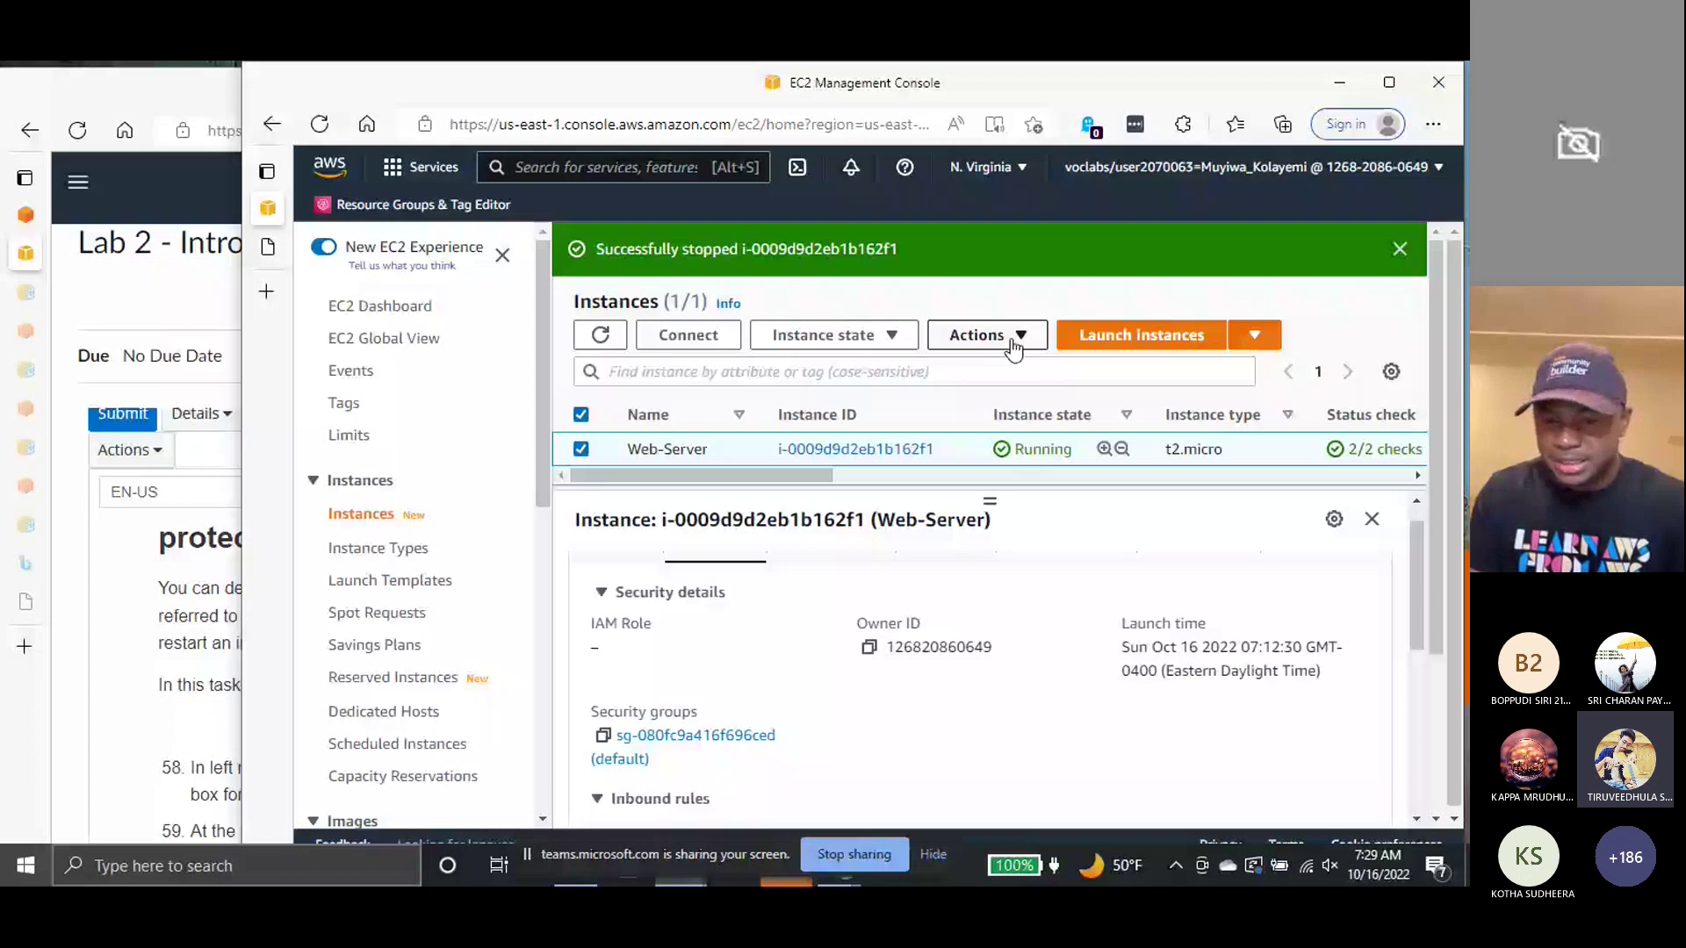
left_click(585, 344)
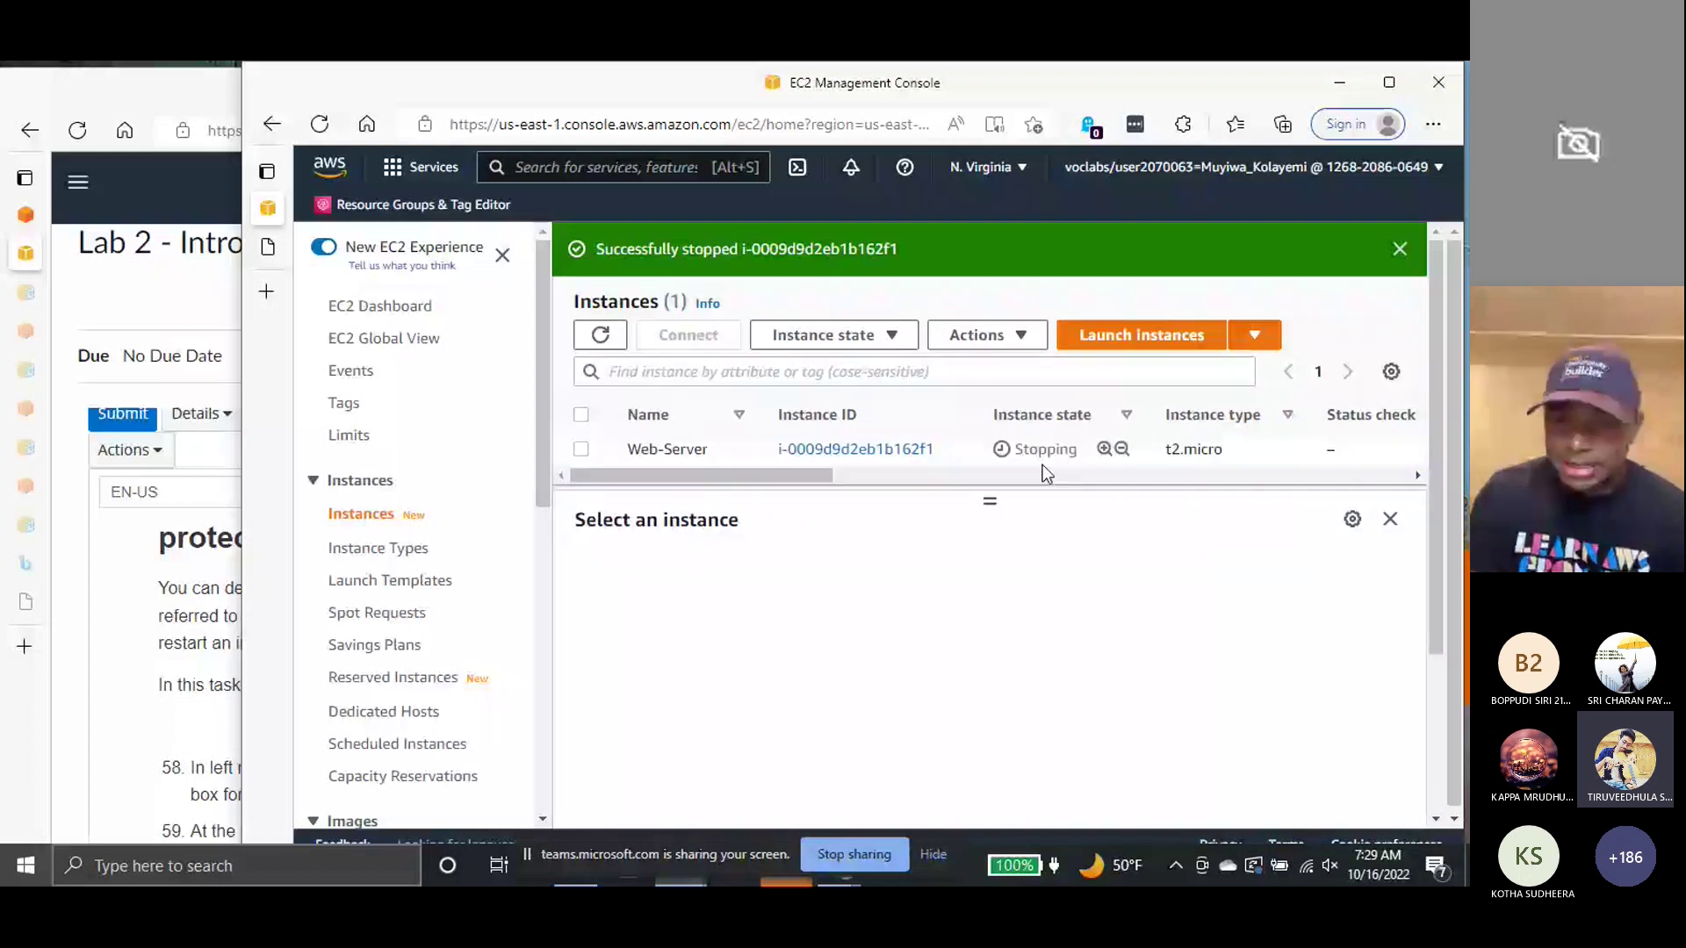
- Select the Web-Server instance and examine its state options and instance settings for changing the instance type
left_click(1019, 338)
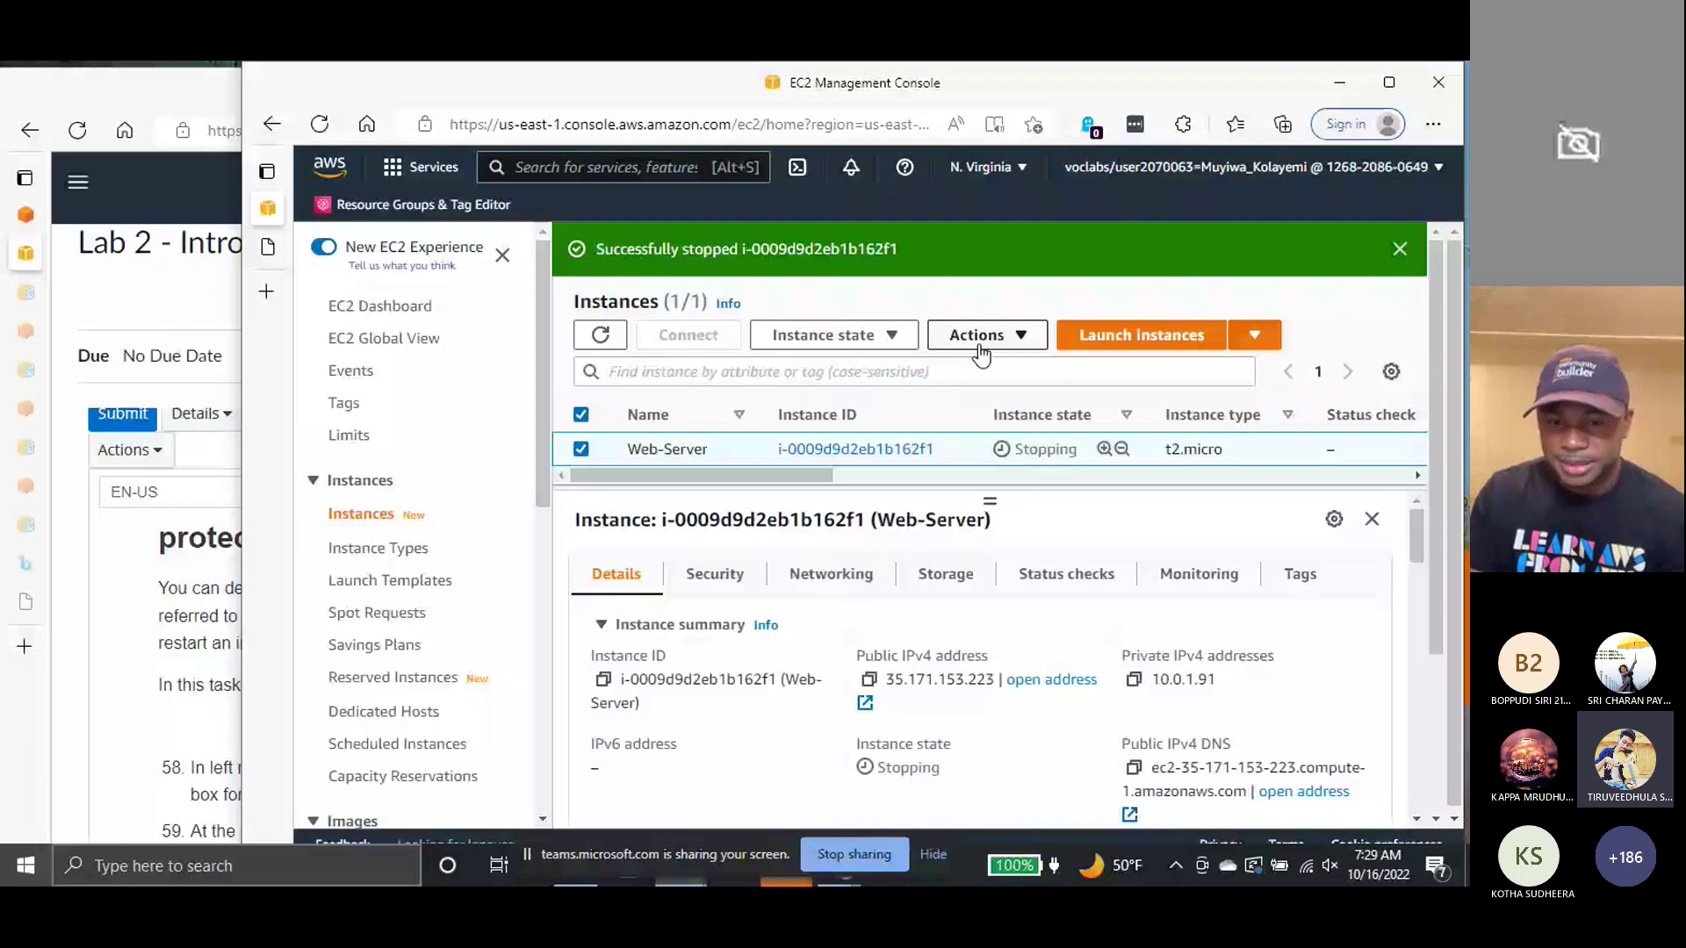
left_click(896, 340)
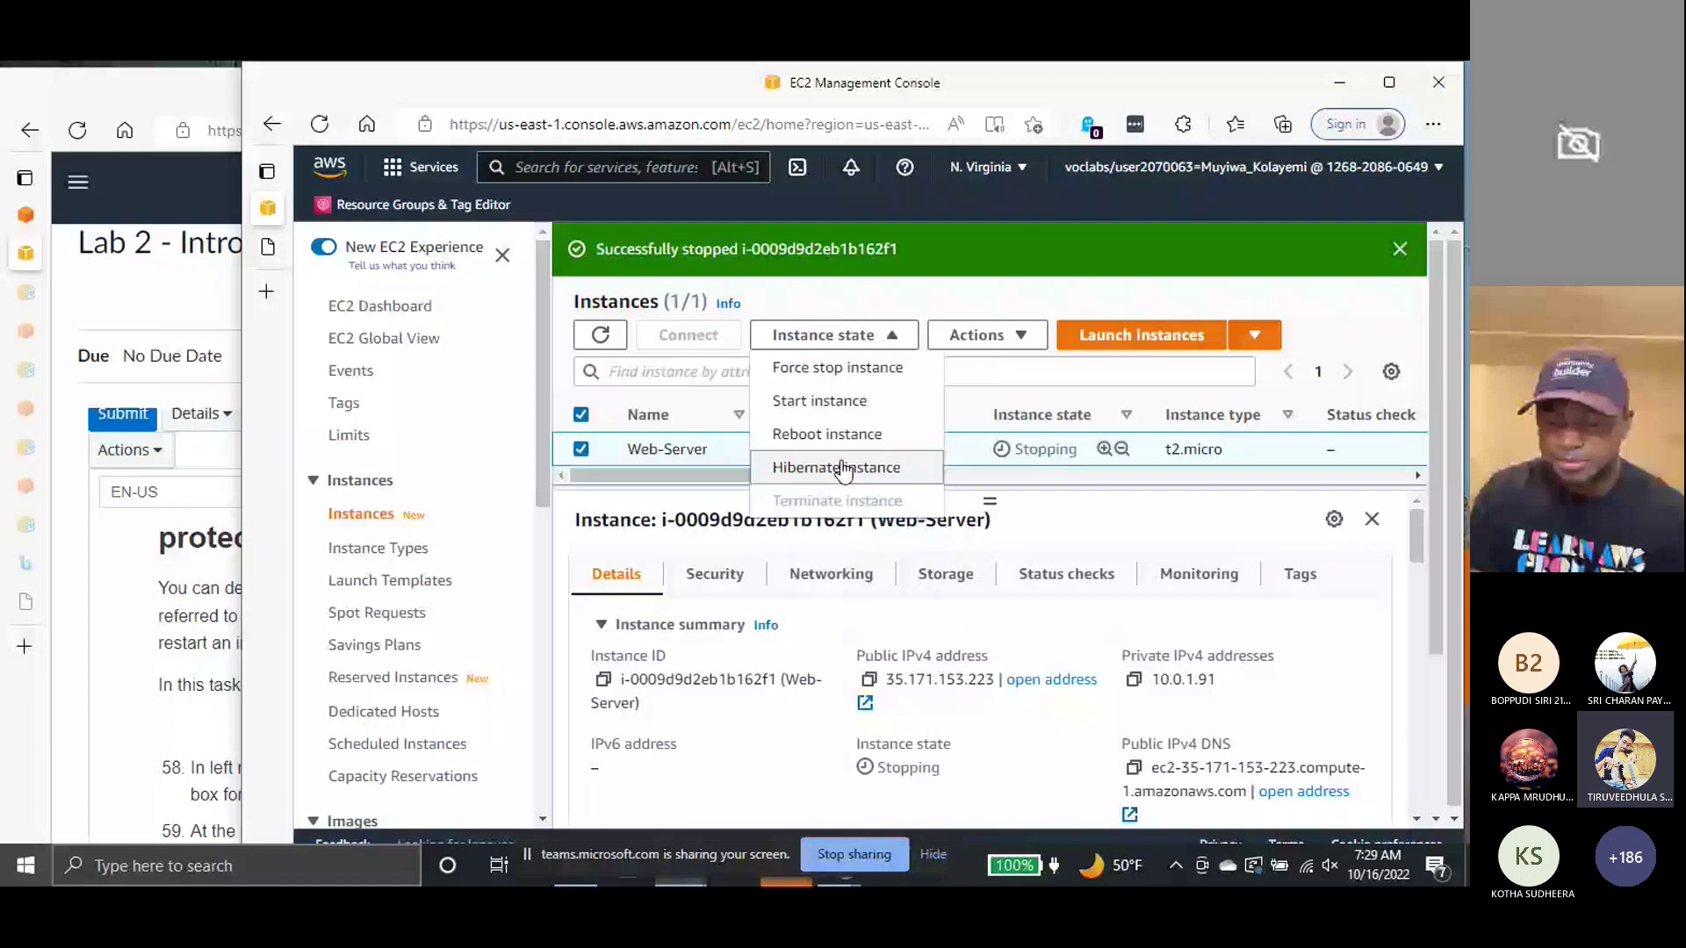
key("Escape")
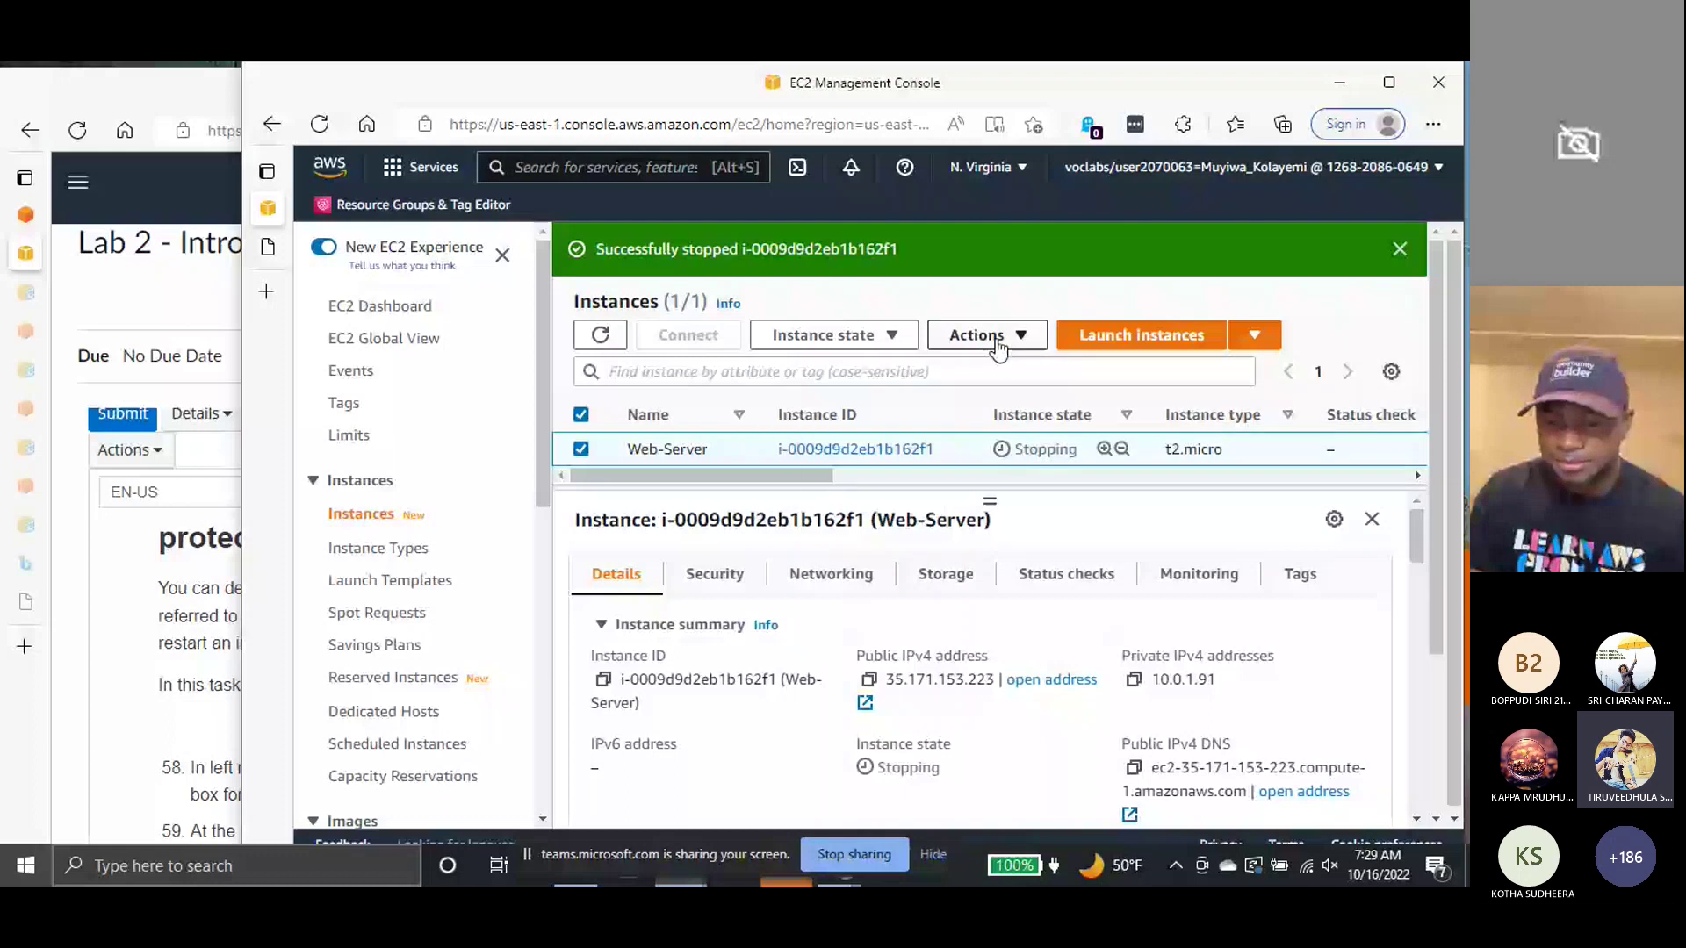
left_click(1001, 342)
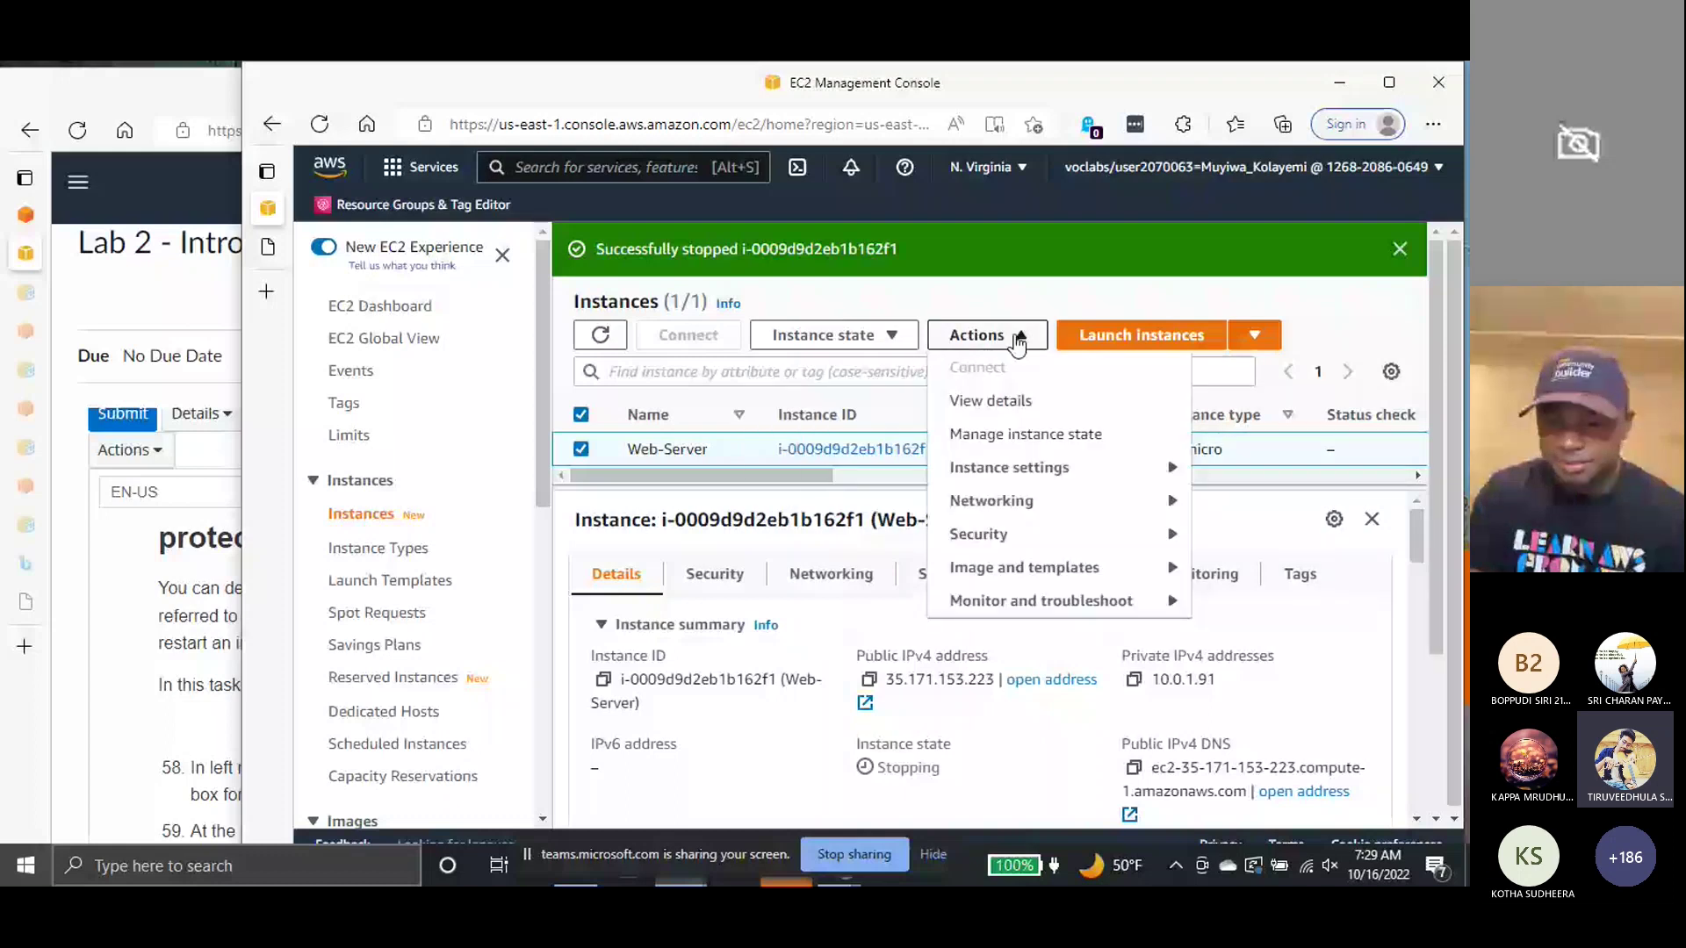
left_click(1171, 474)
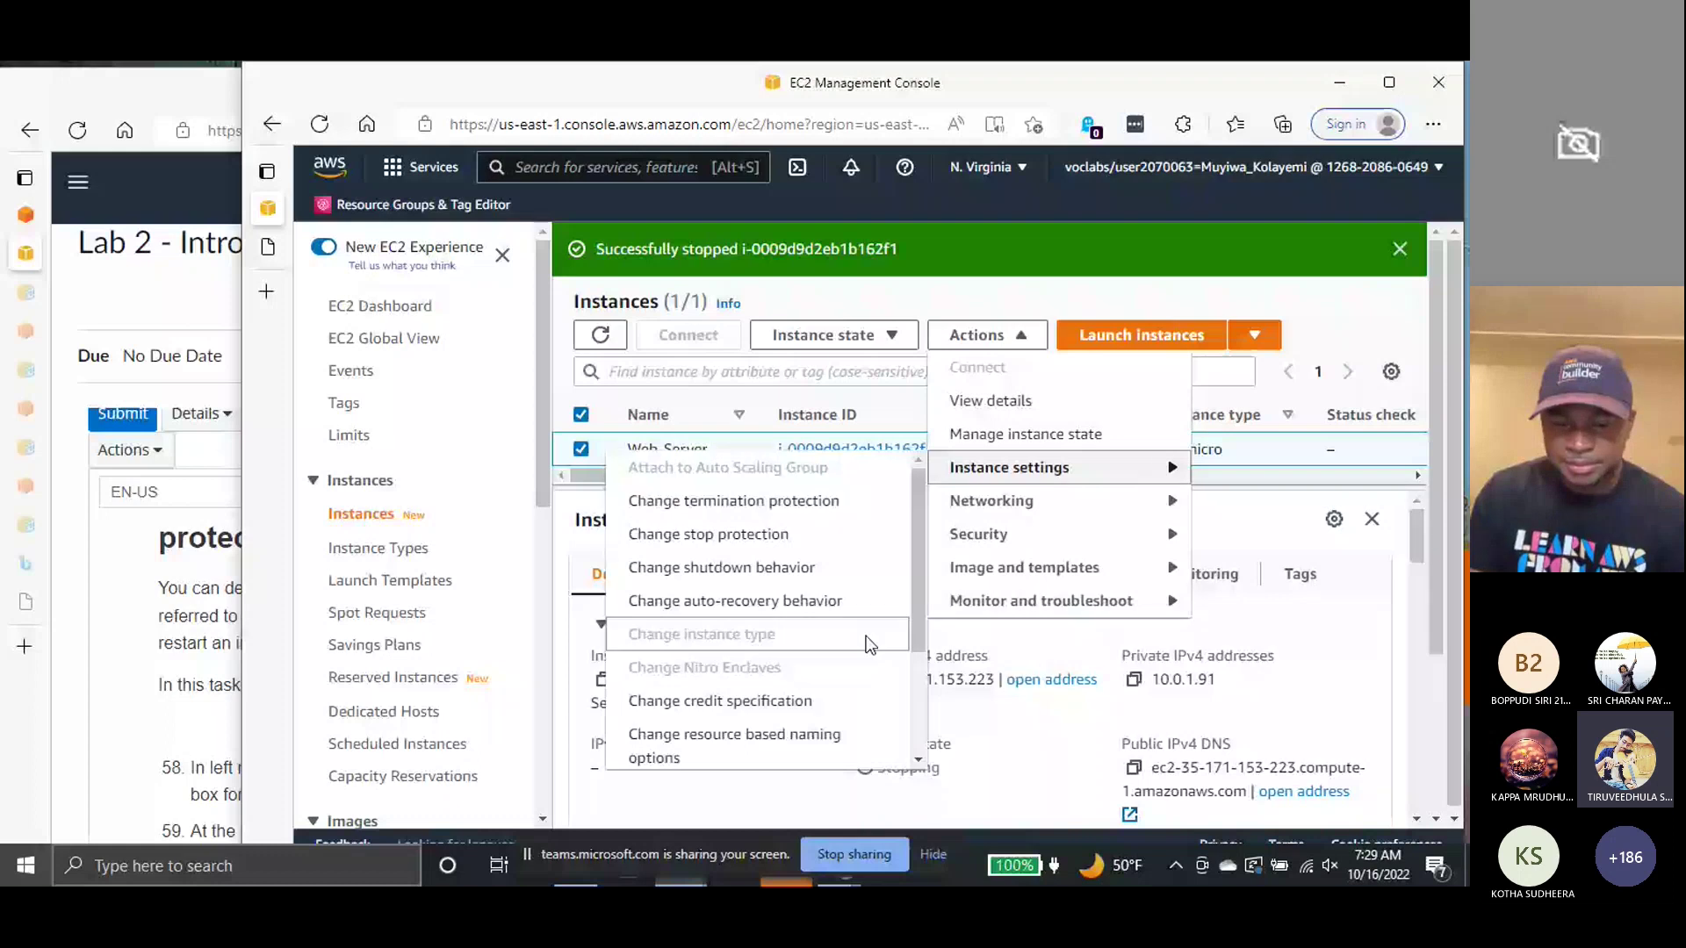
scroll(869, 644, "down", 2)
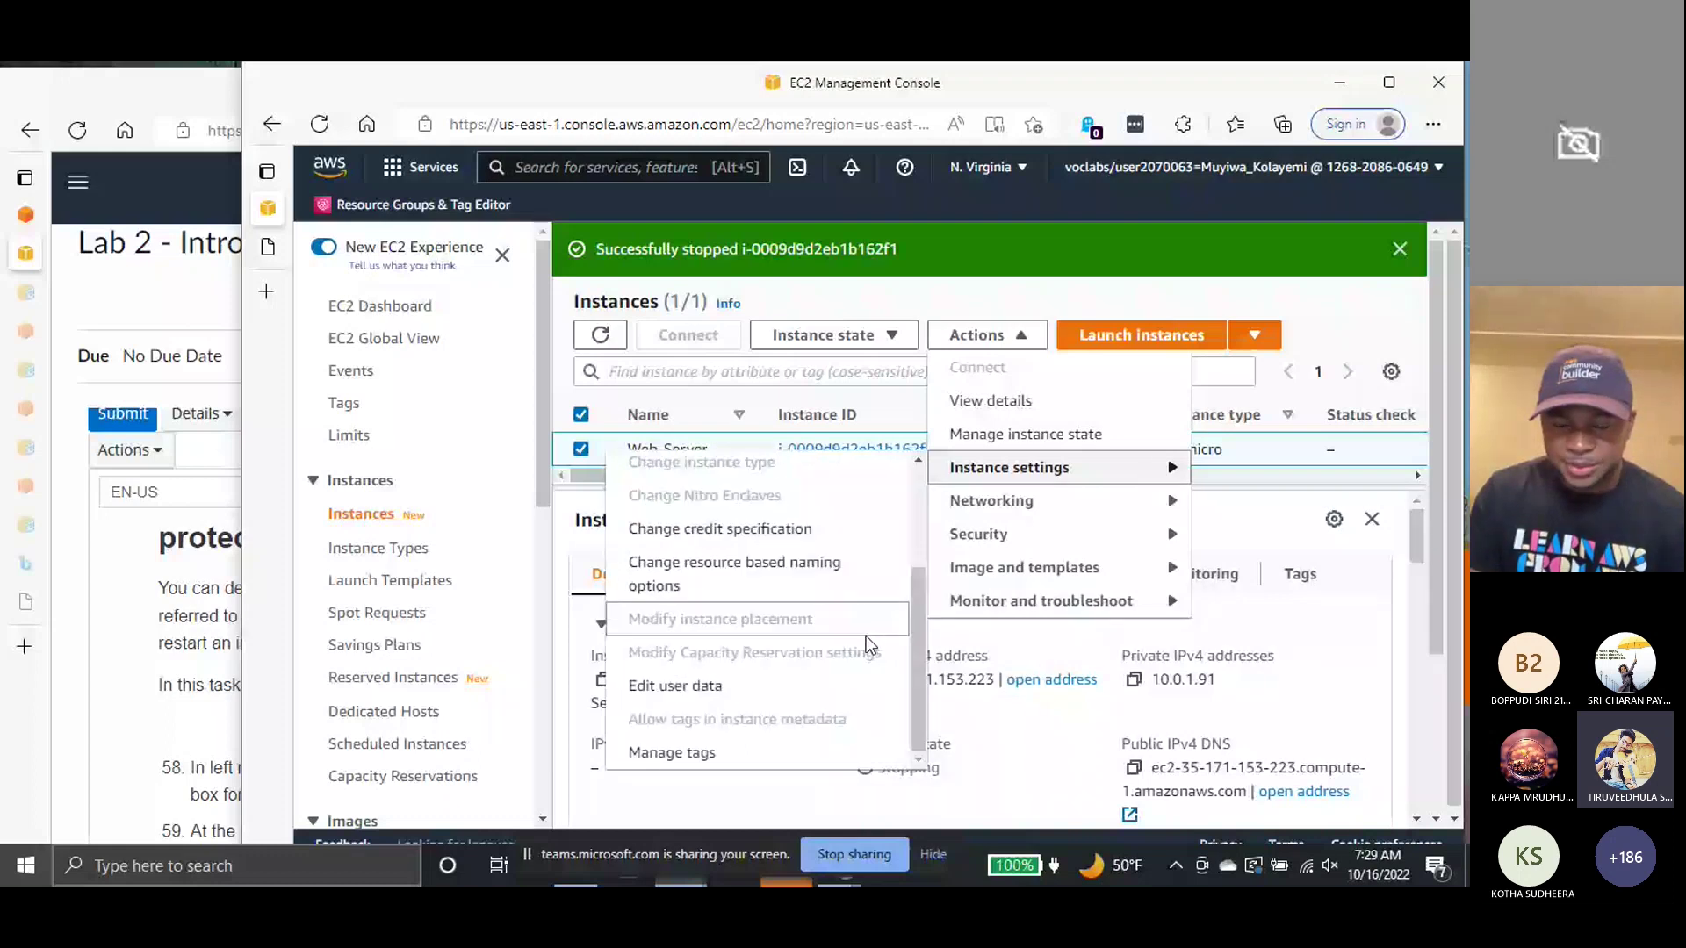
scroll(868, 644, "up", 1)
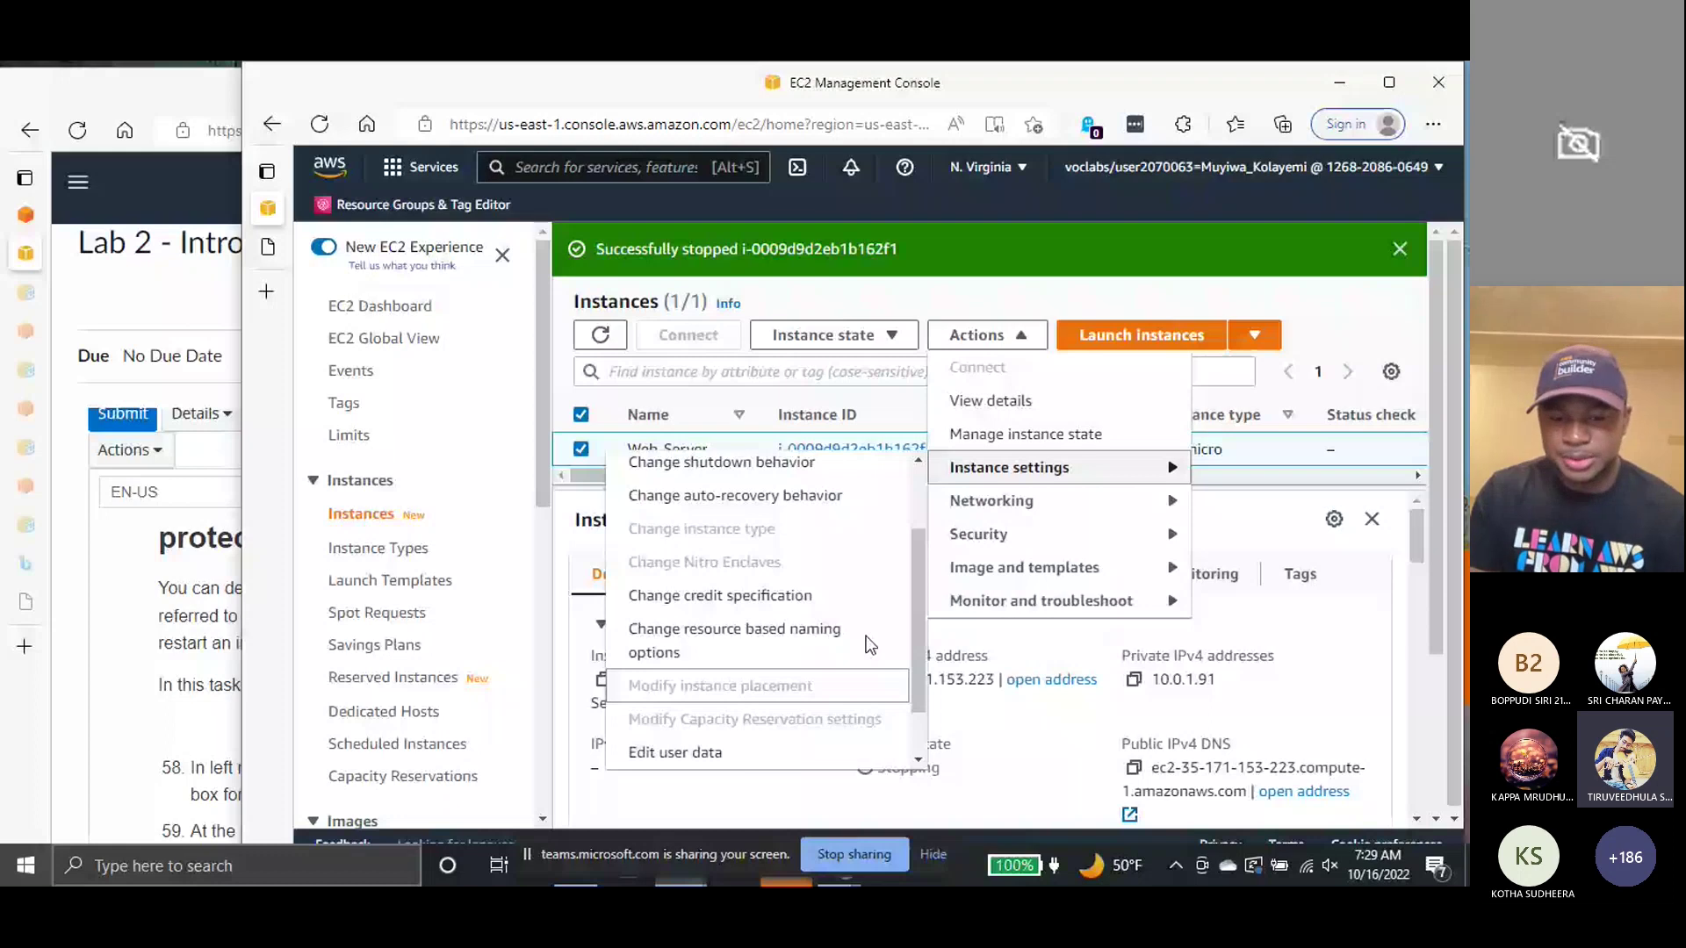
scroll(772, 485, "up", 2)
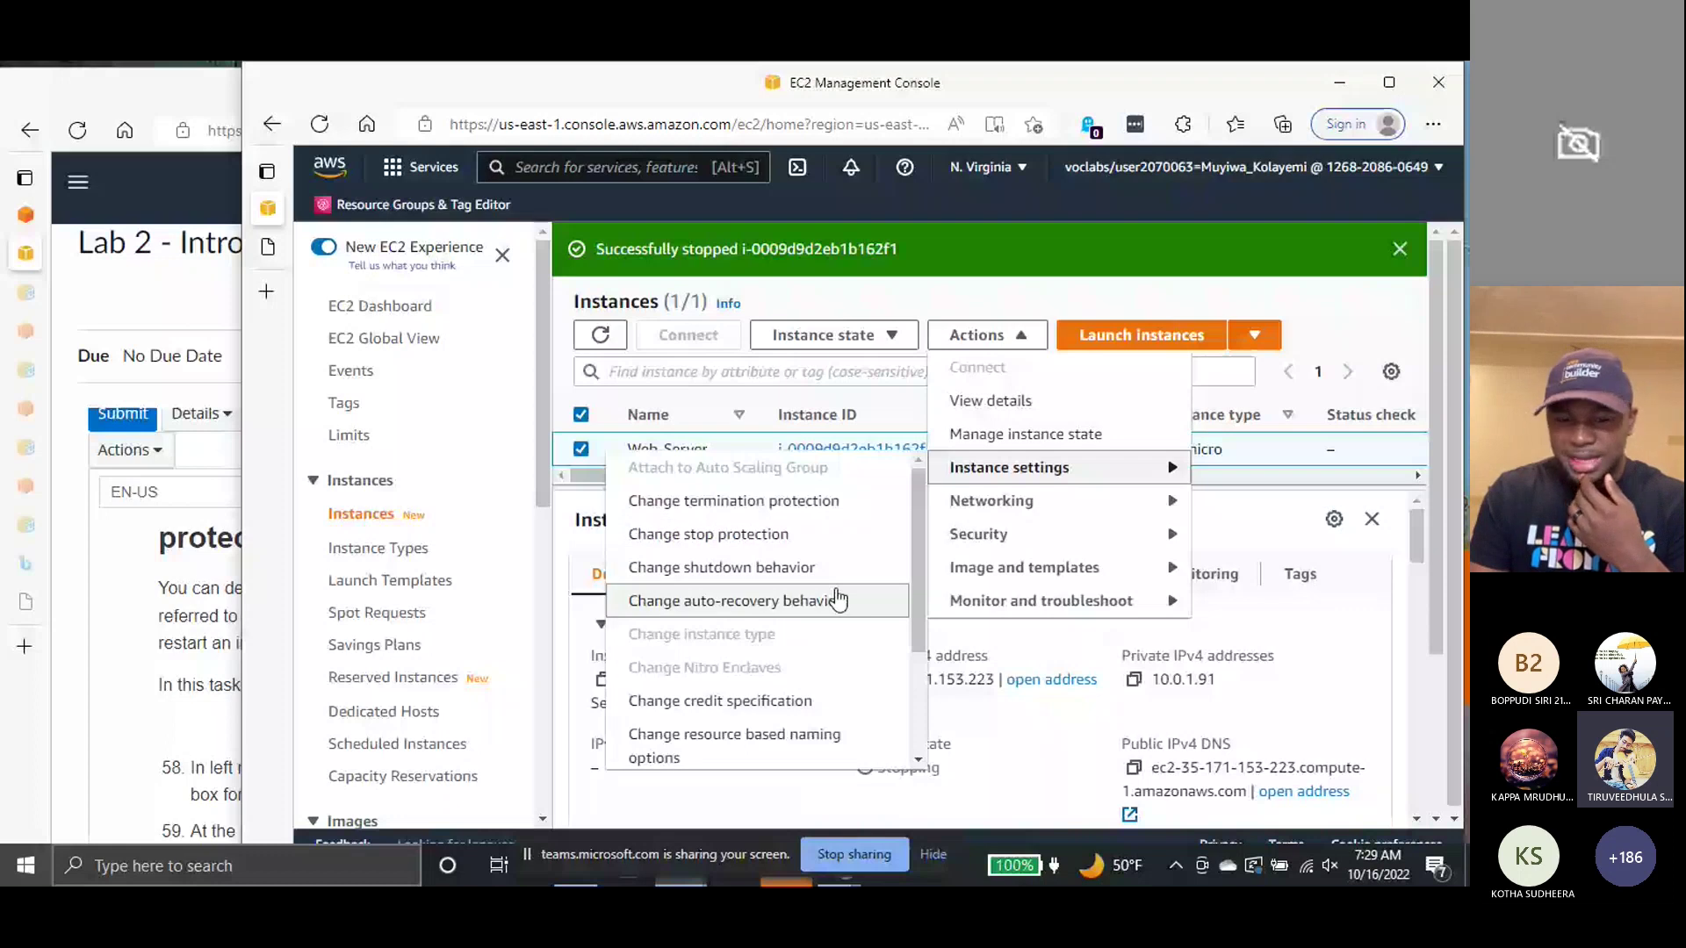
left_click(1376, 414)
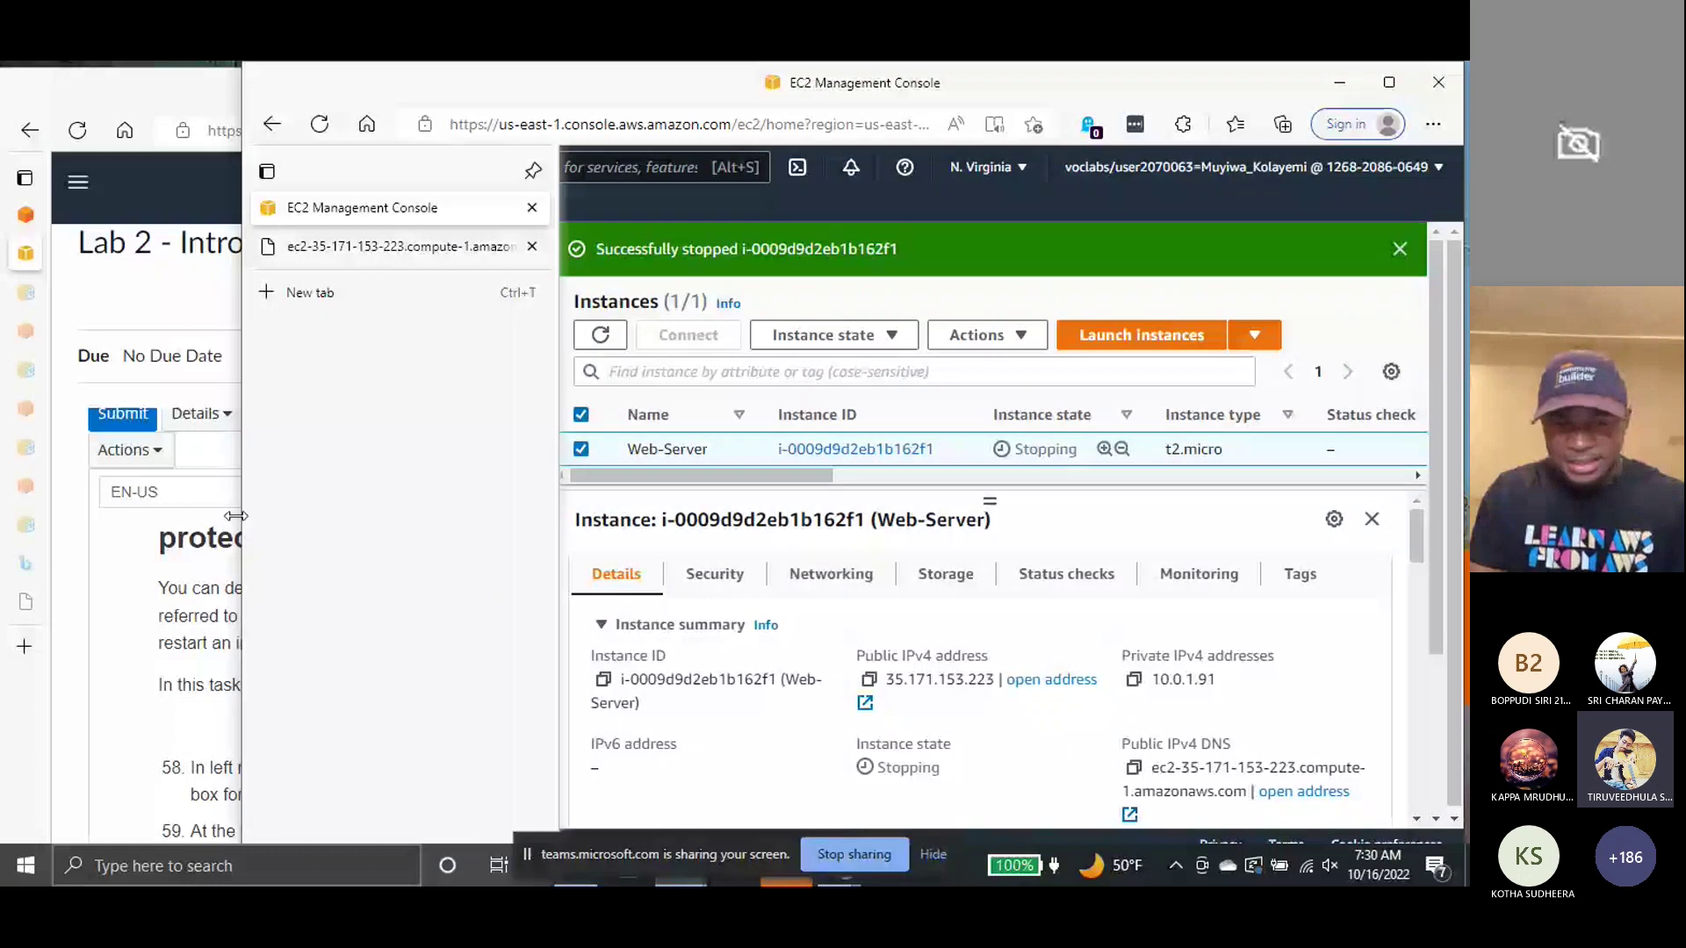
- Widen the EC2 console window and check the Web-Server instance's current state and available actions
left_click_drag(236, 516, 138, 507)
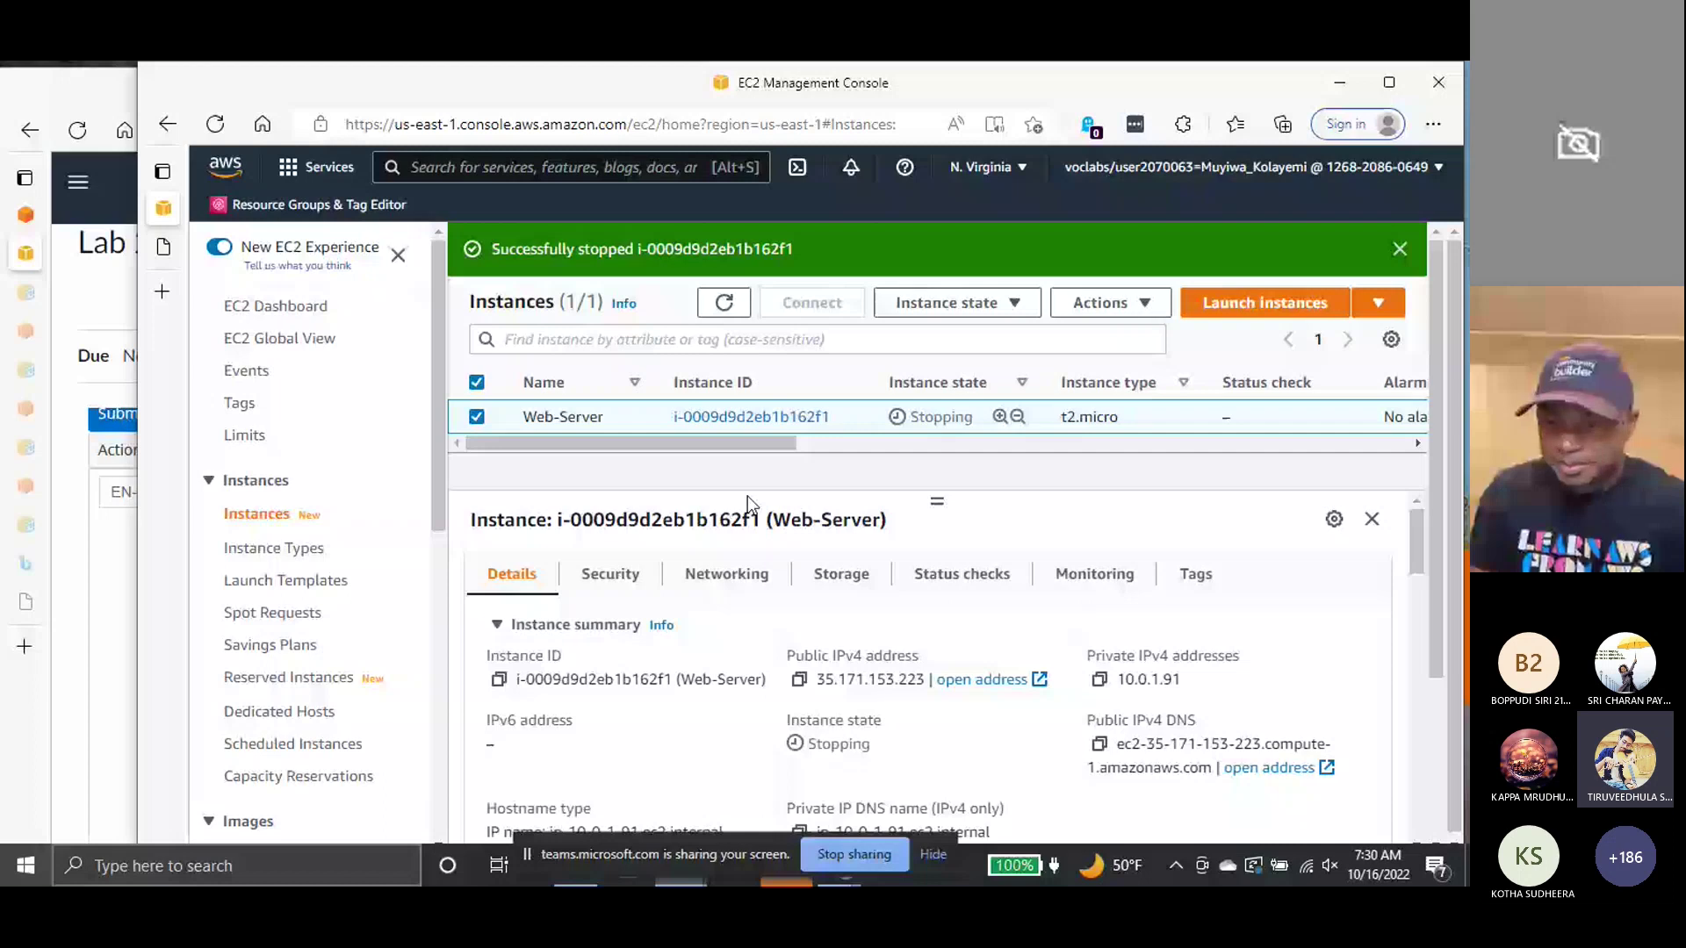
left_click(1182, 388)
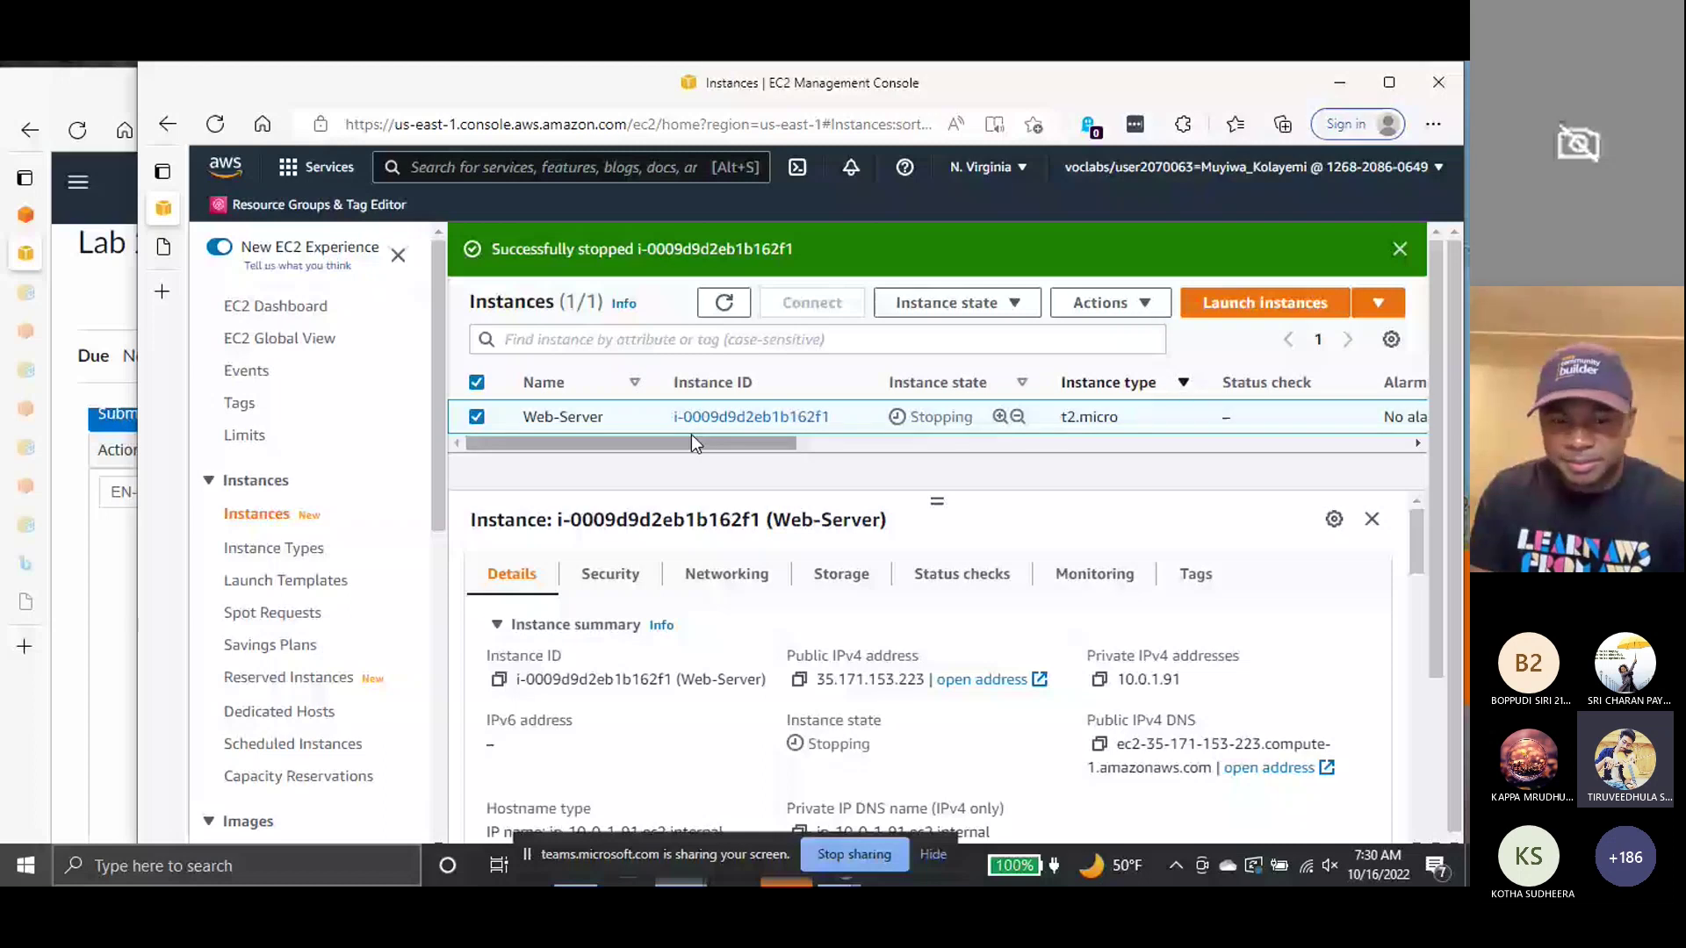
left_click(1142, 309)
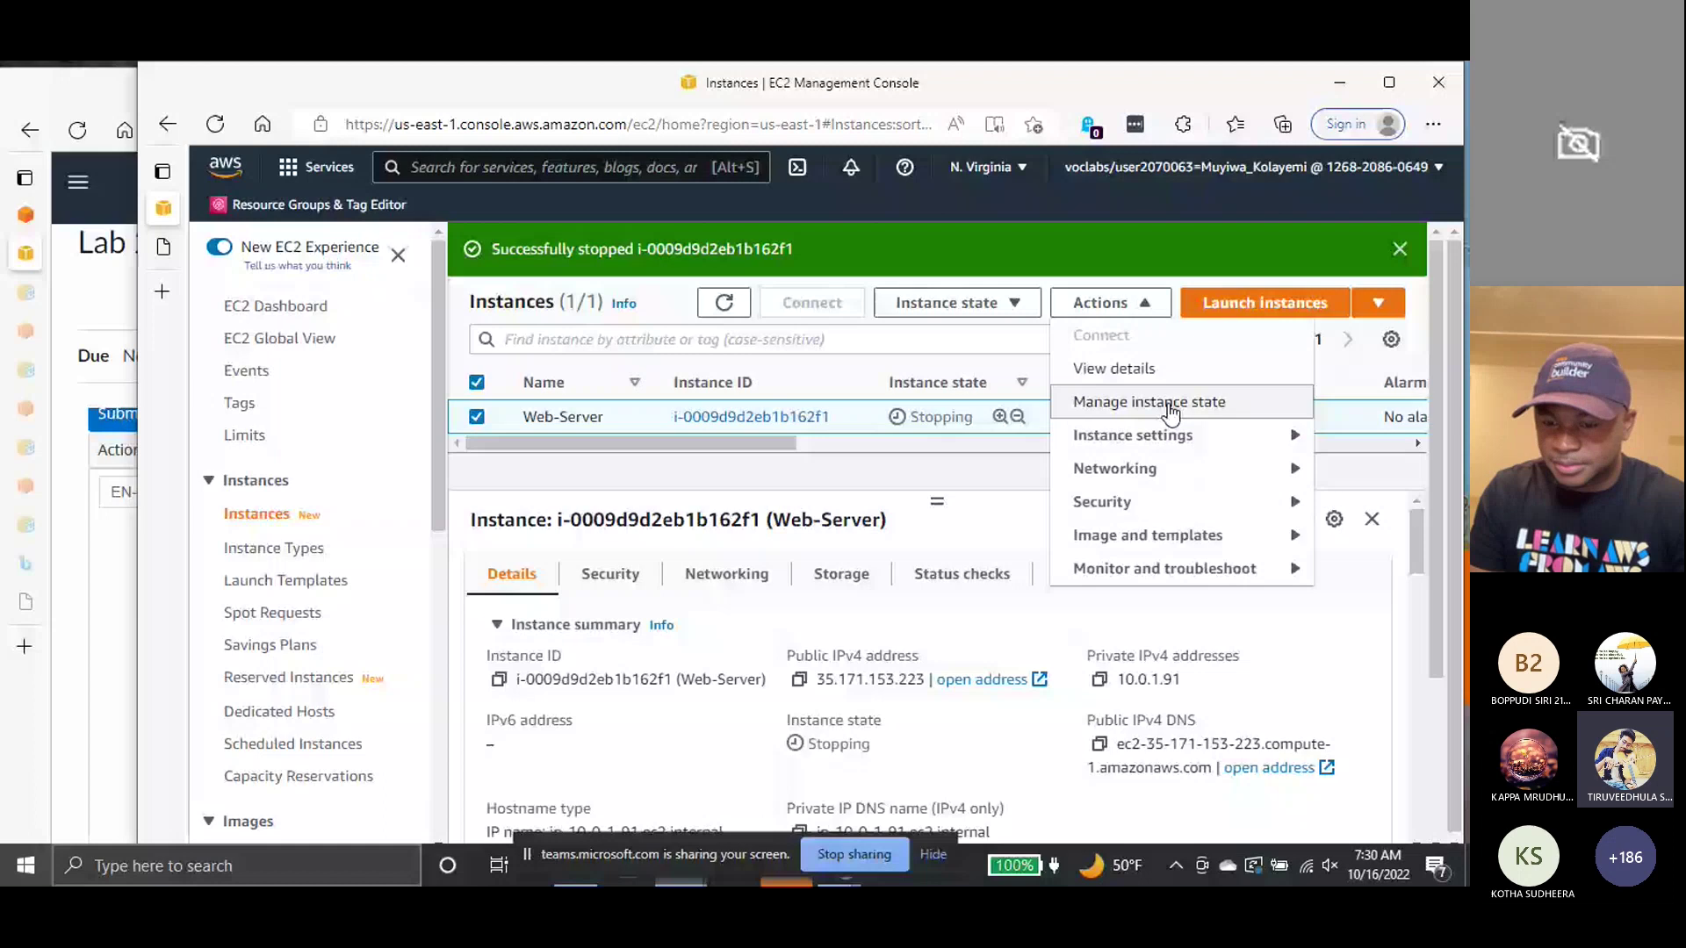
left_click(1297, 542)
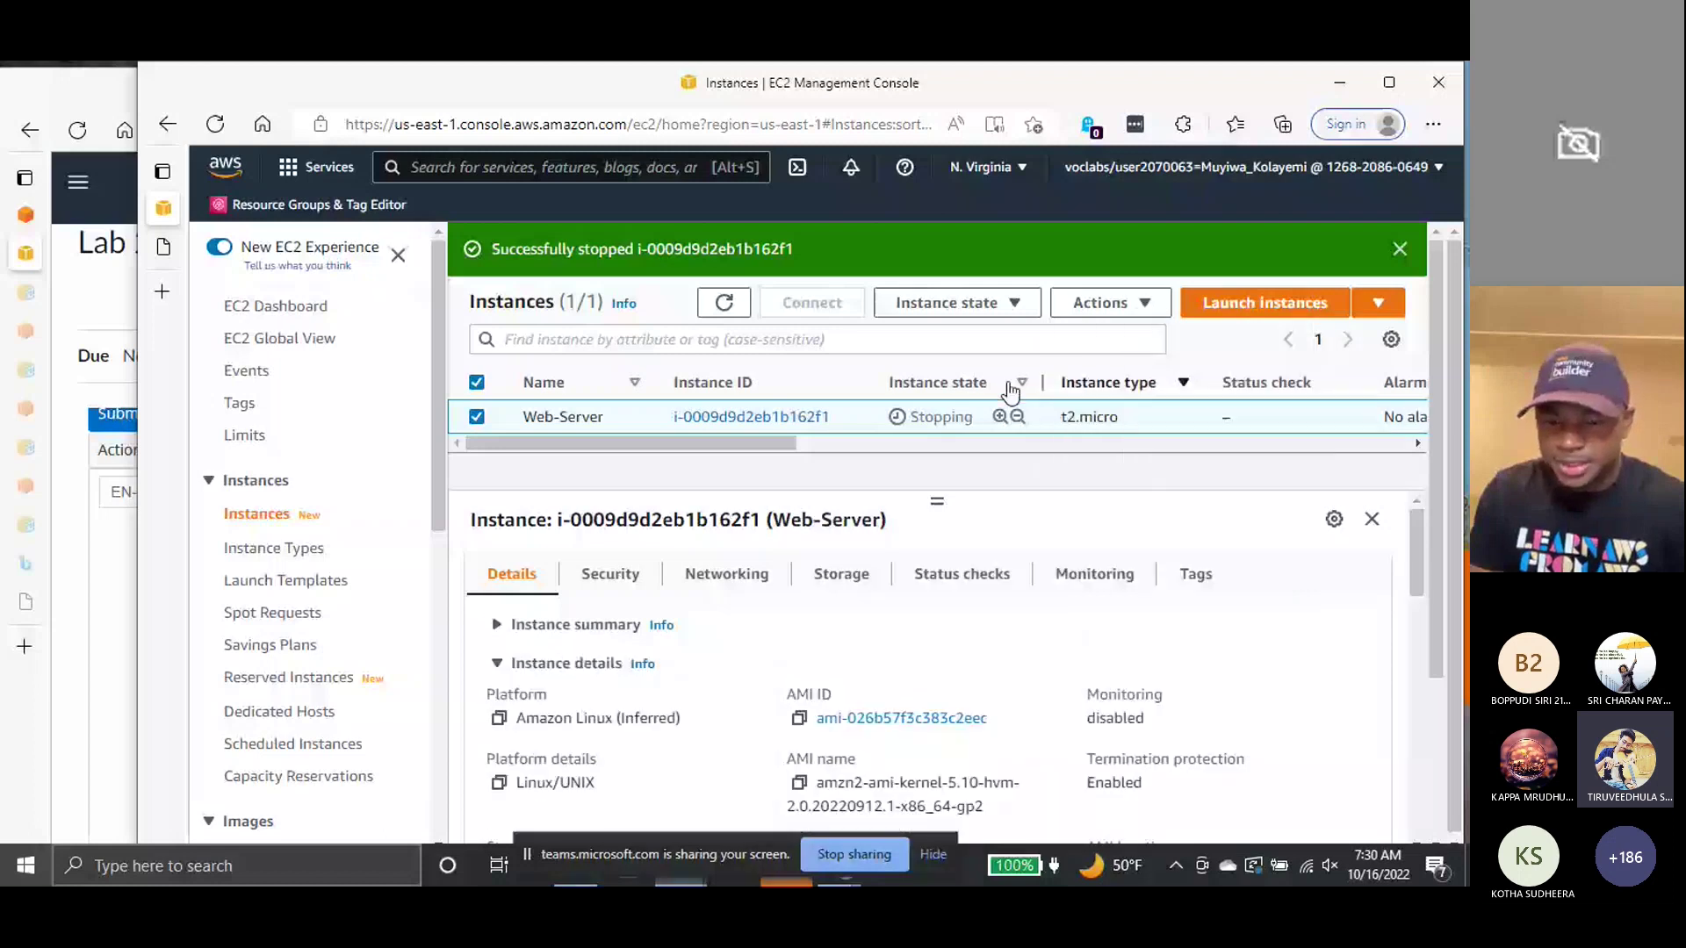
double_click(969, 425)
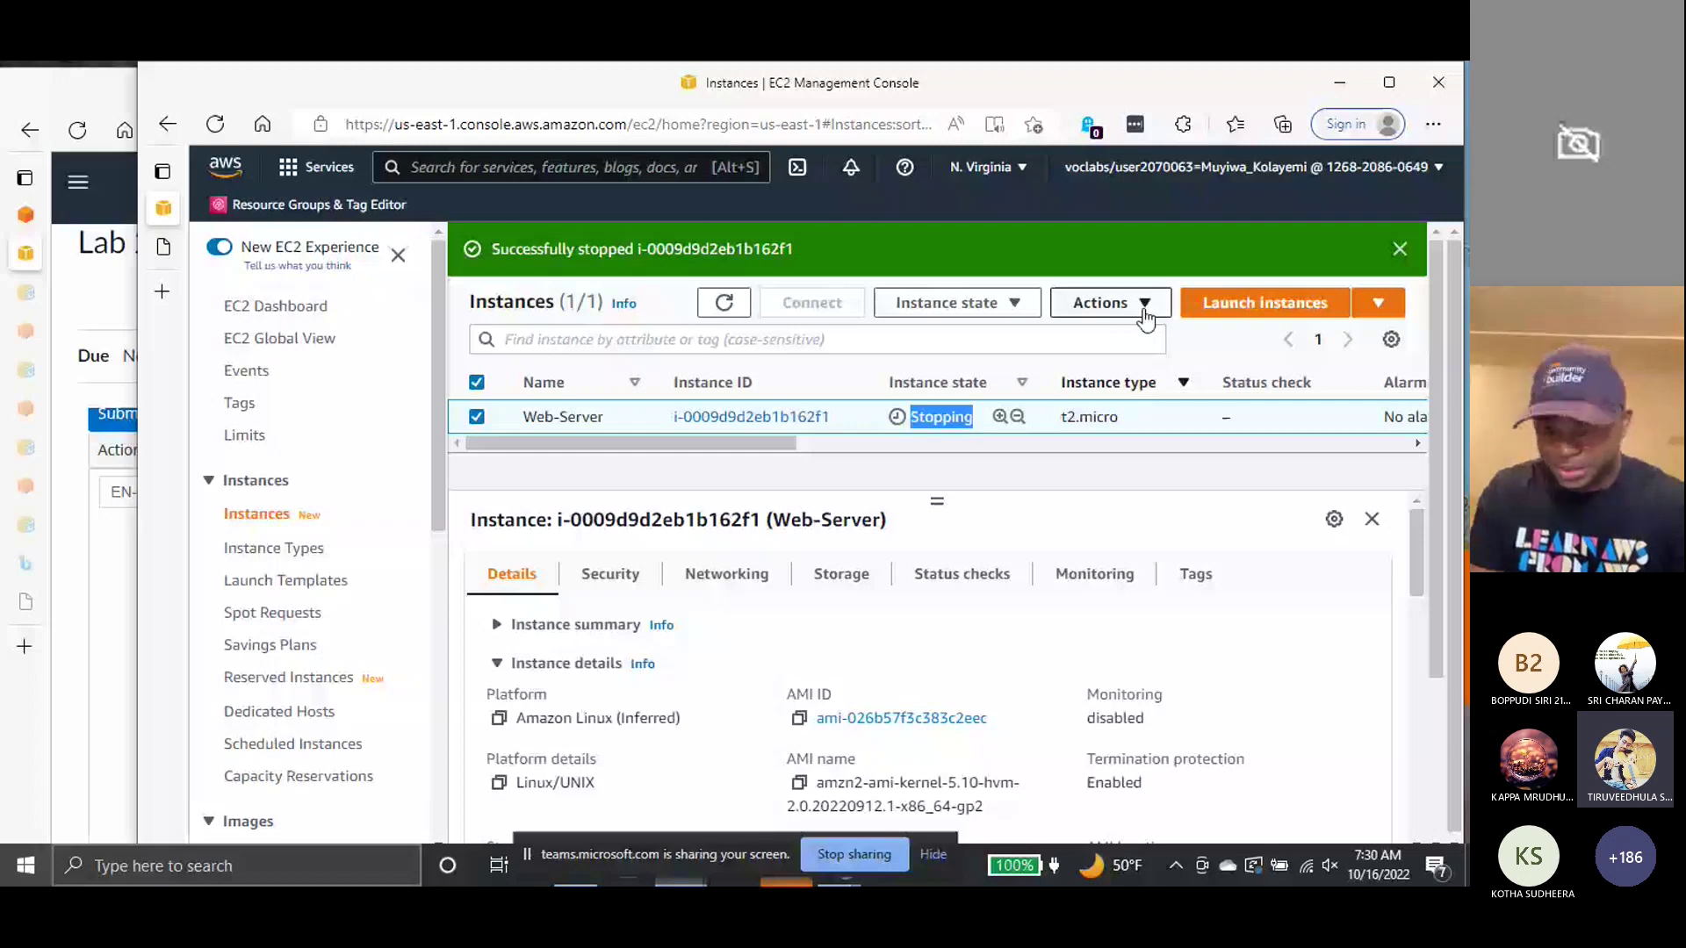
- Check the image, template and instance settings options to see whether the Web-Server's instance type can be changed
left_click(1144, 312)
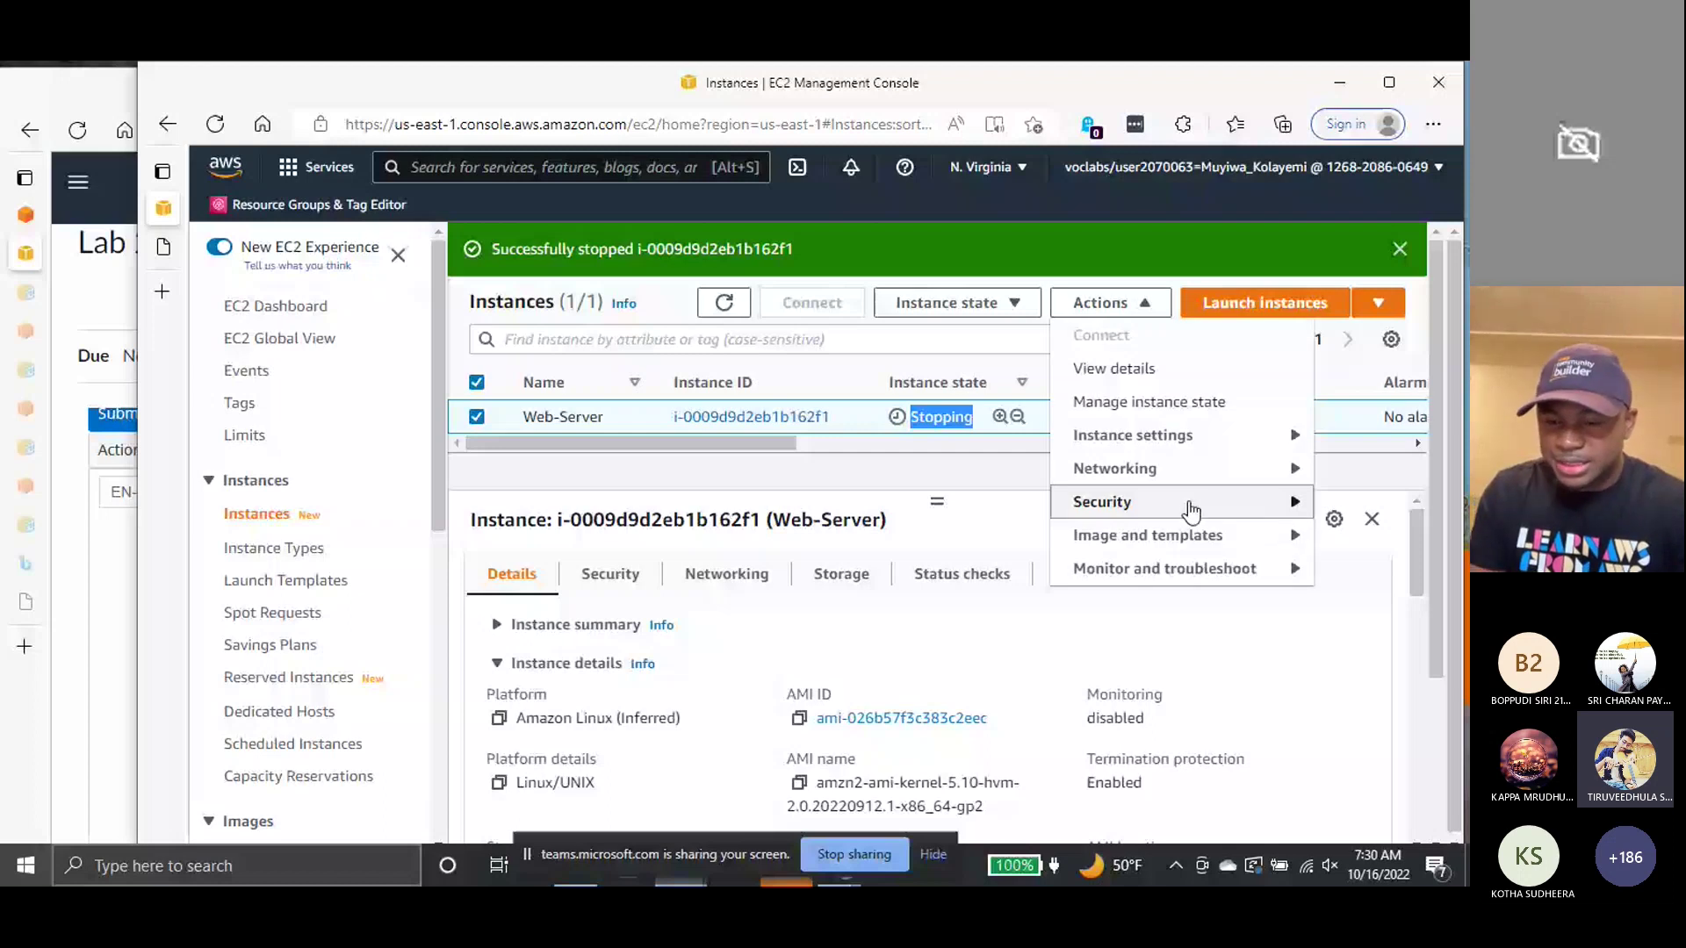
left_click(1297, 537)
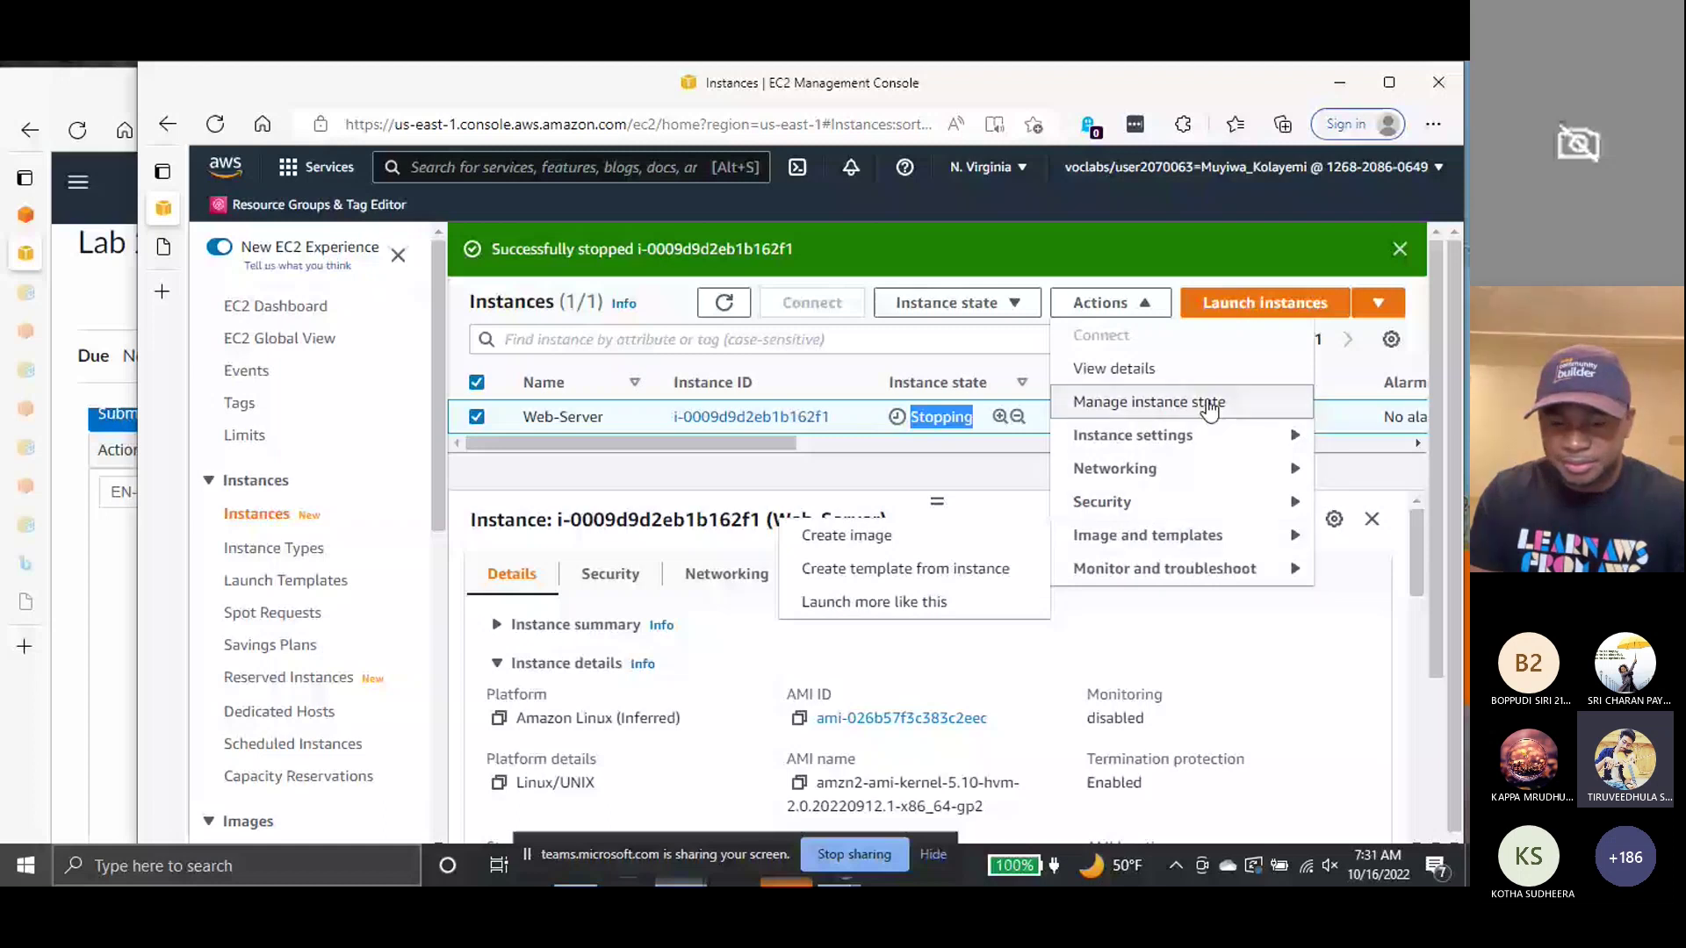
left_click(1293, 439)
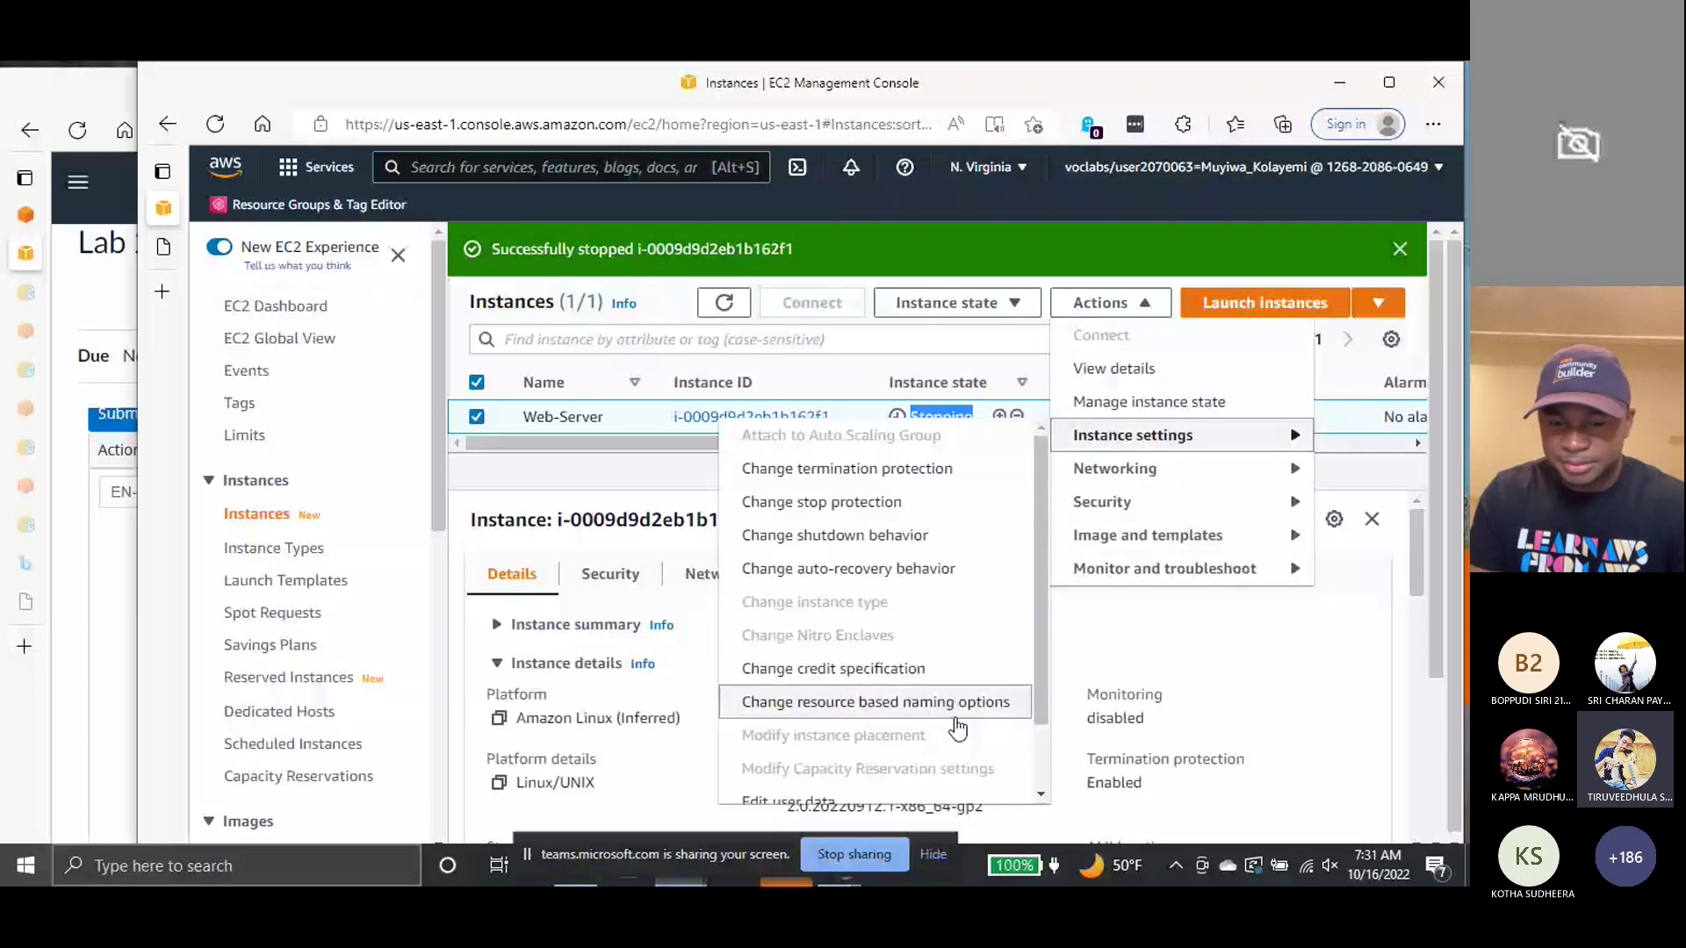
scroll(843, 522, "down", 2)
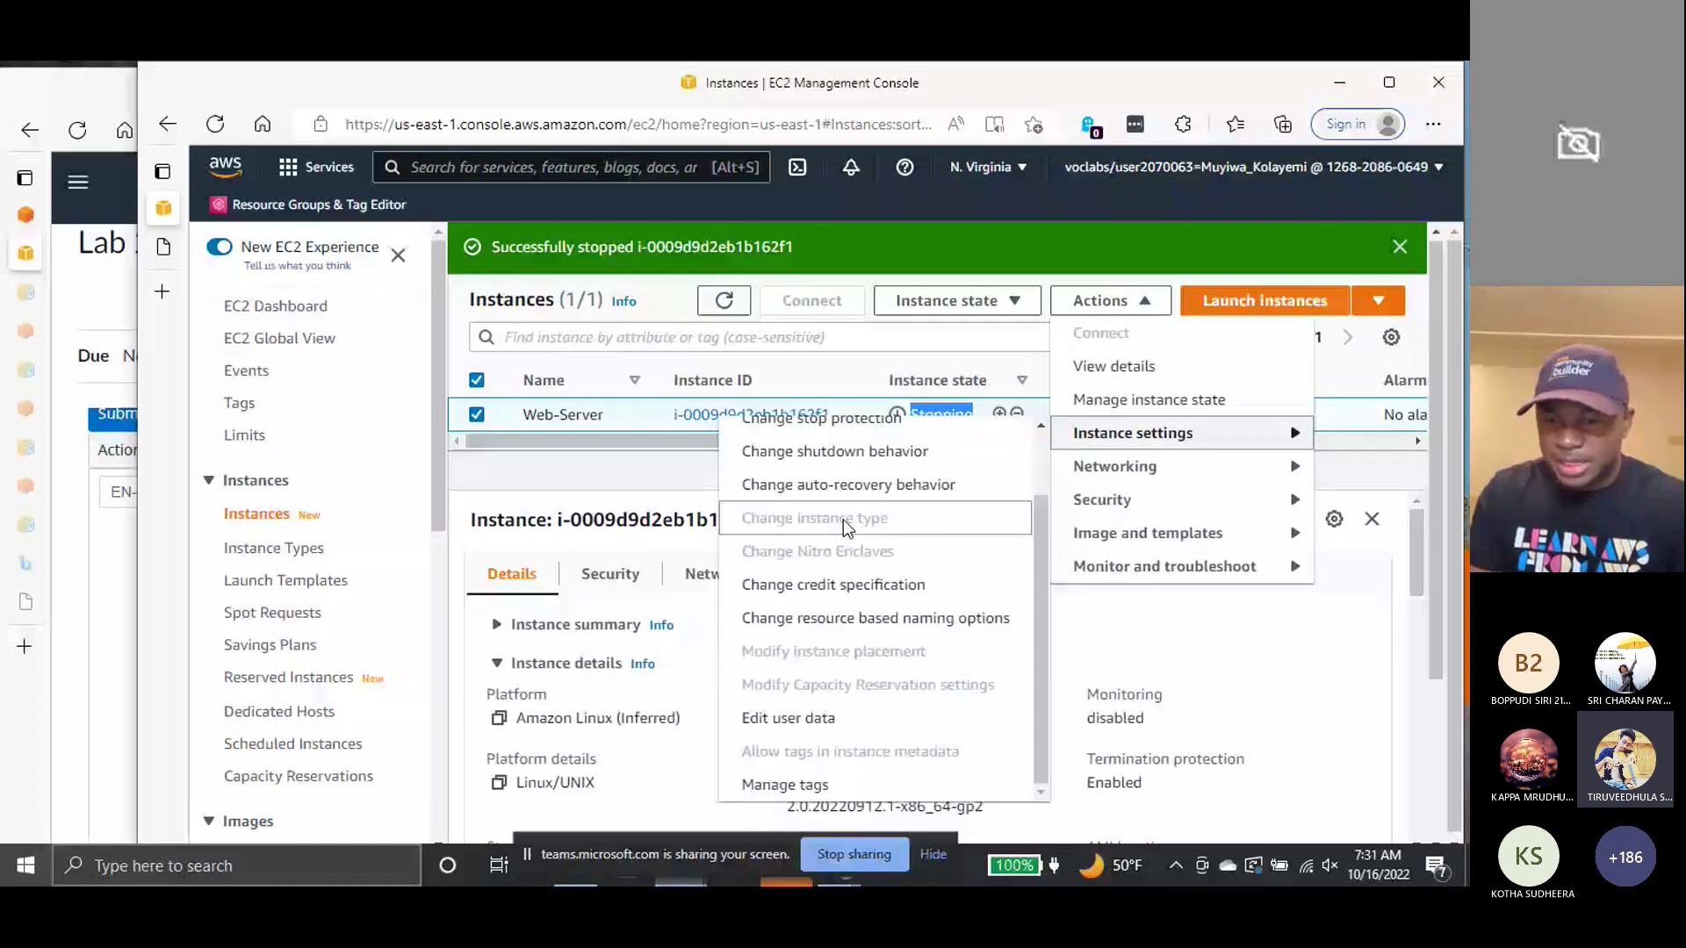
left_click(1146, 302)
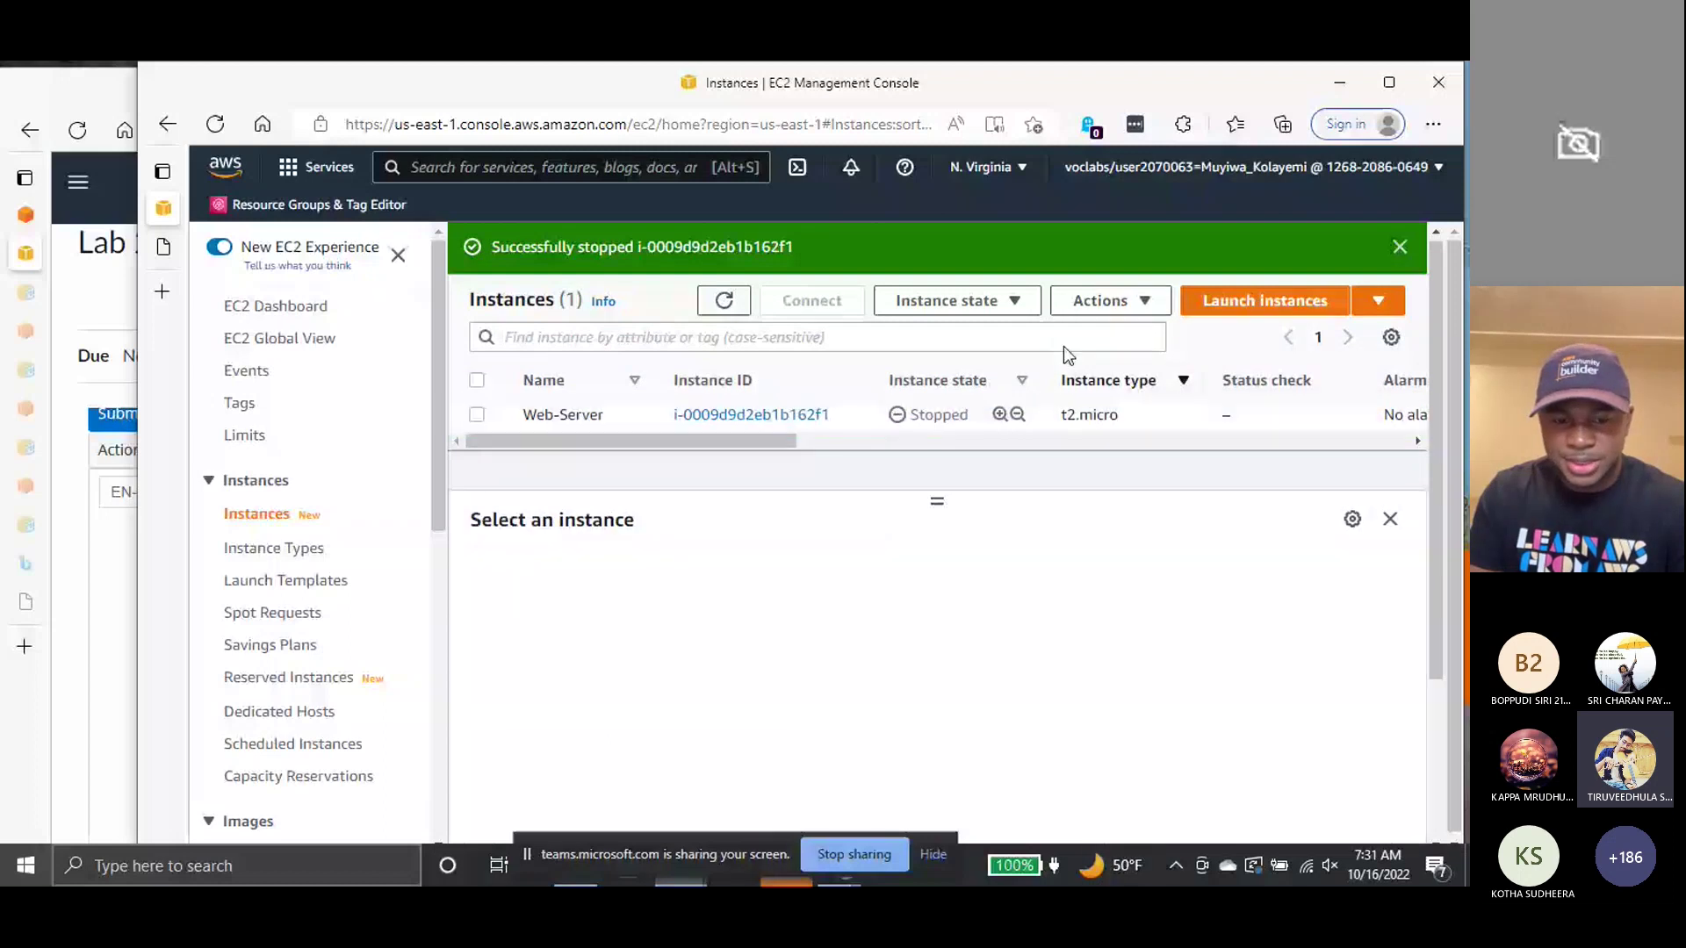
- Select the stopped Web-Server instance and open its Change instance type settings
left_click(477, 415)
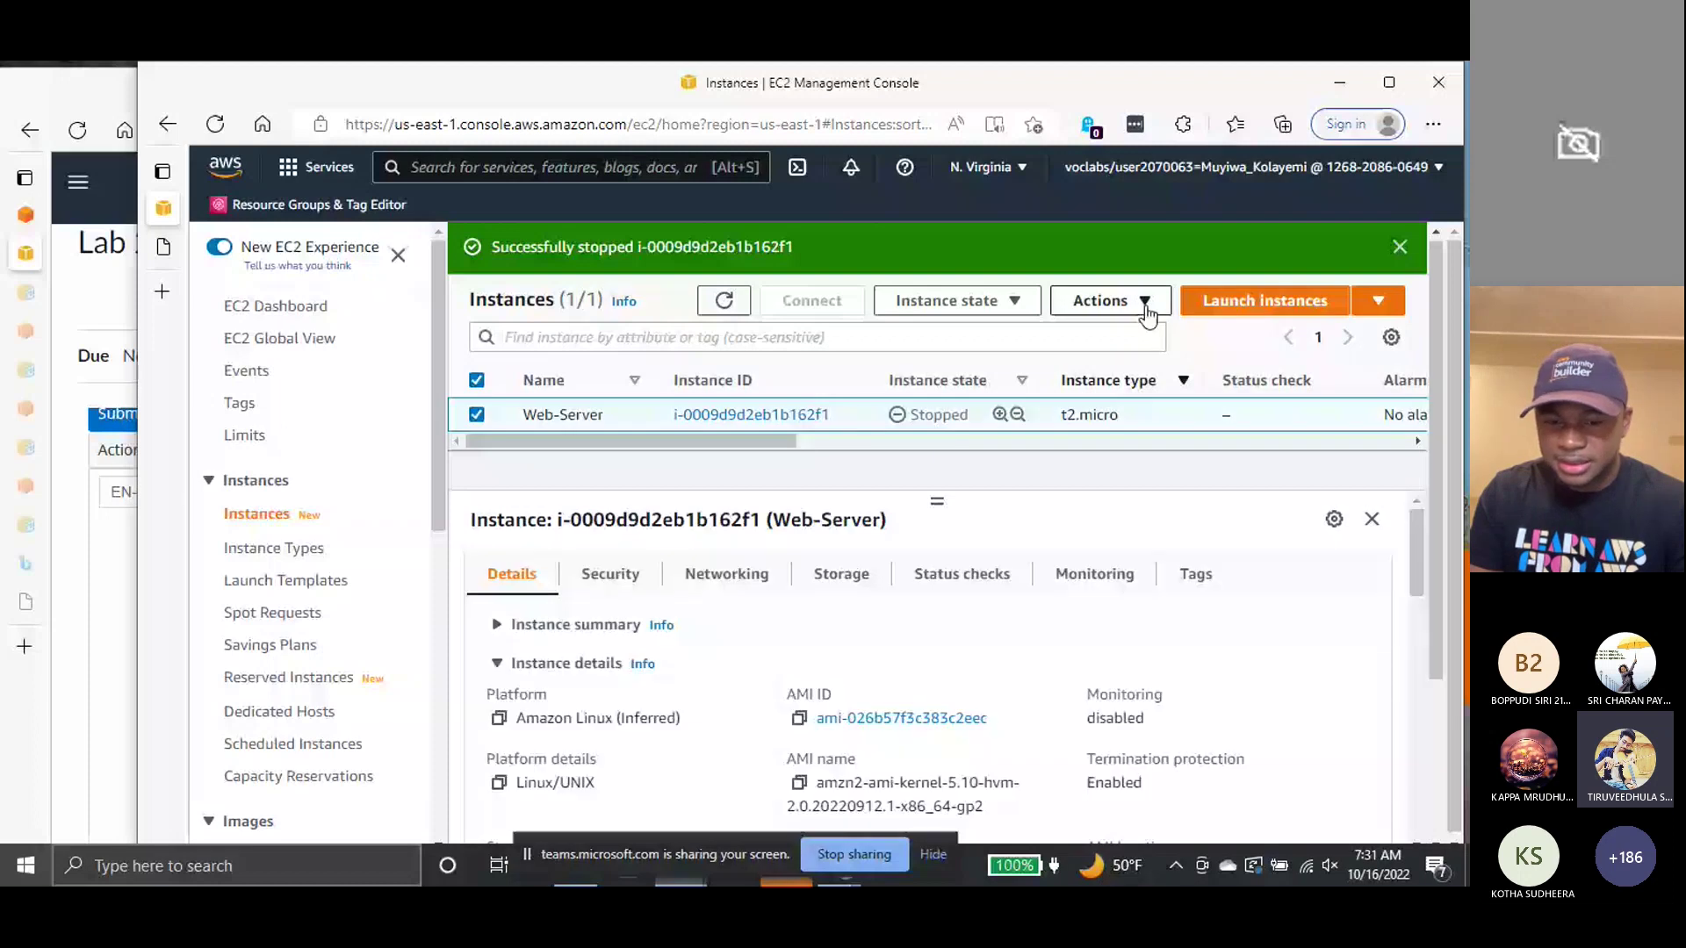
left_click(1146, 313)
mouse_move(1288, 439)
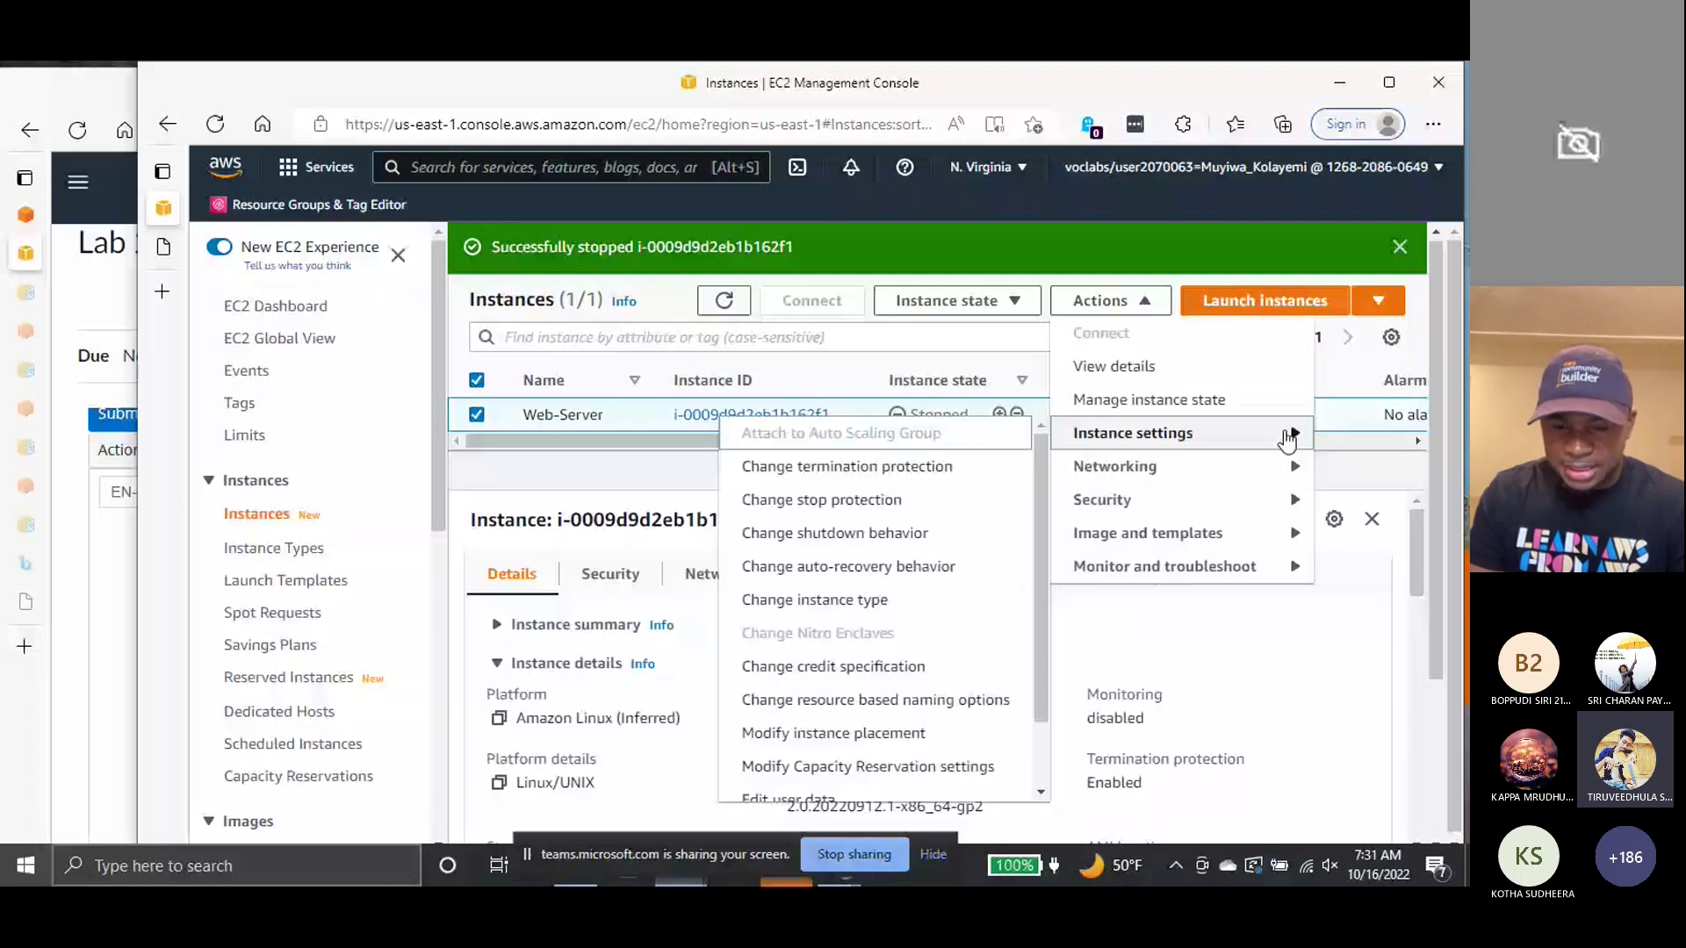
left_click(834, 606)
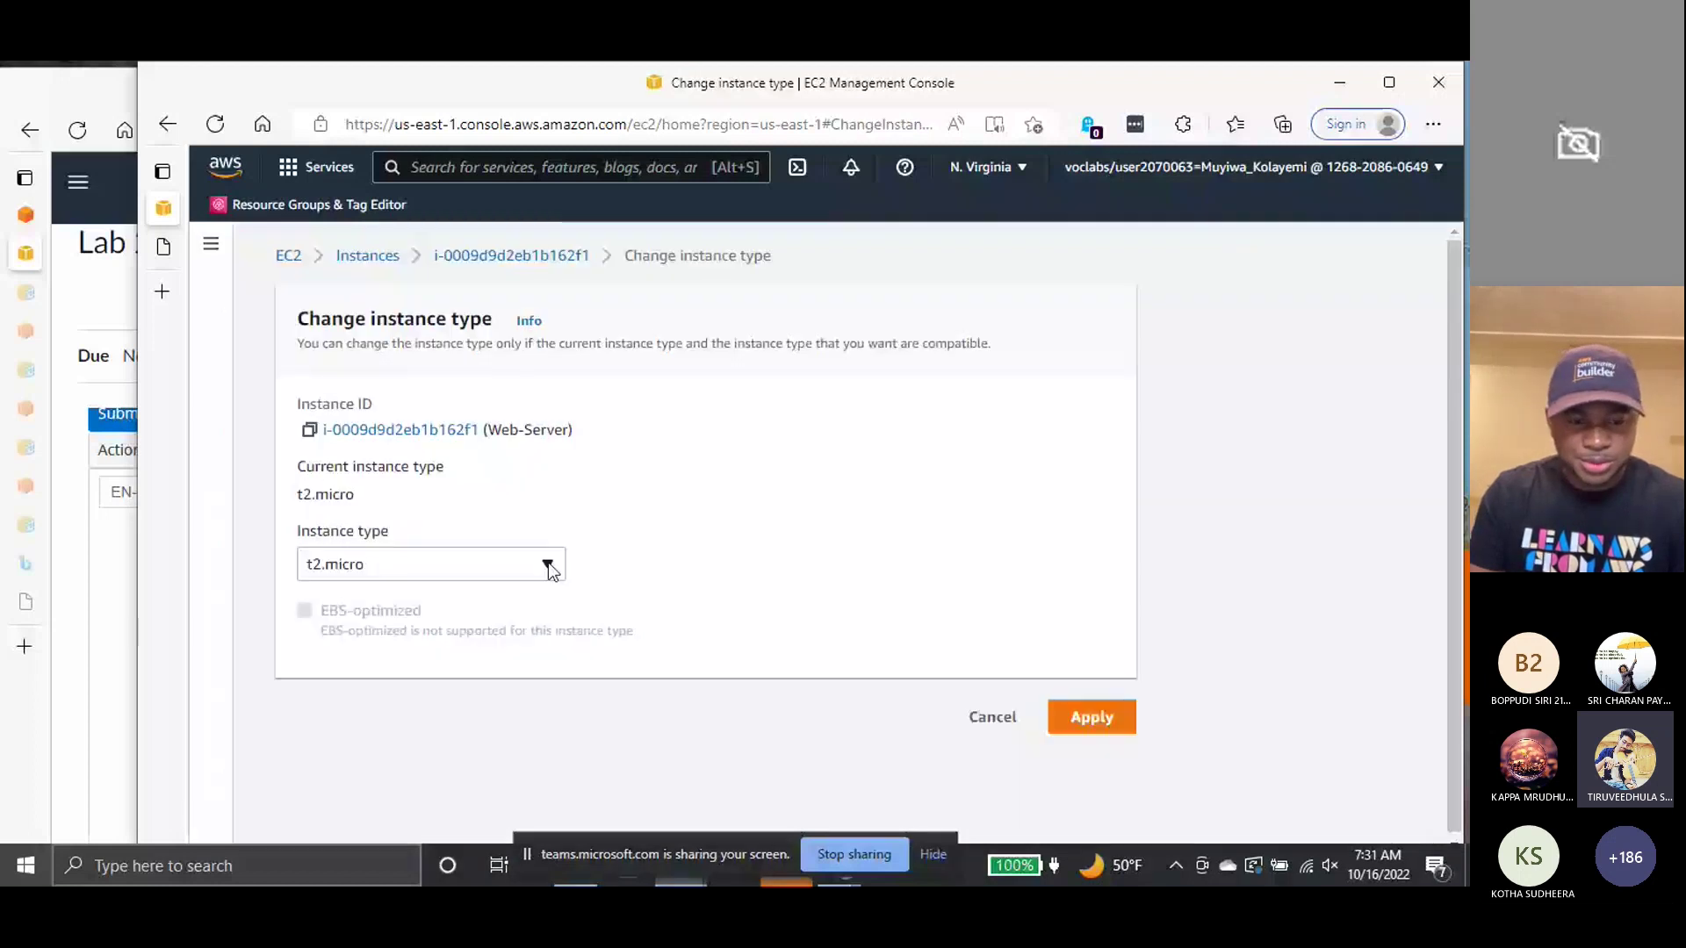
- Set the Web-Server's instance type to t3.nano and apply the change
left_click(547, 564)
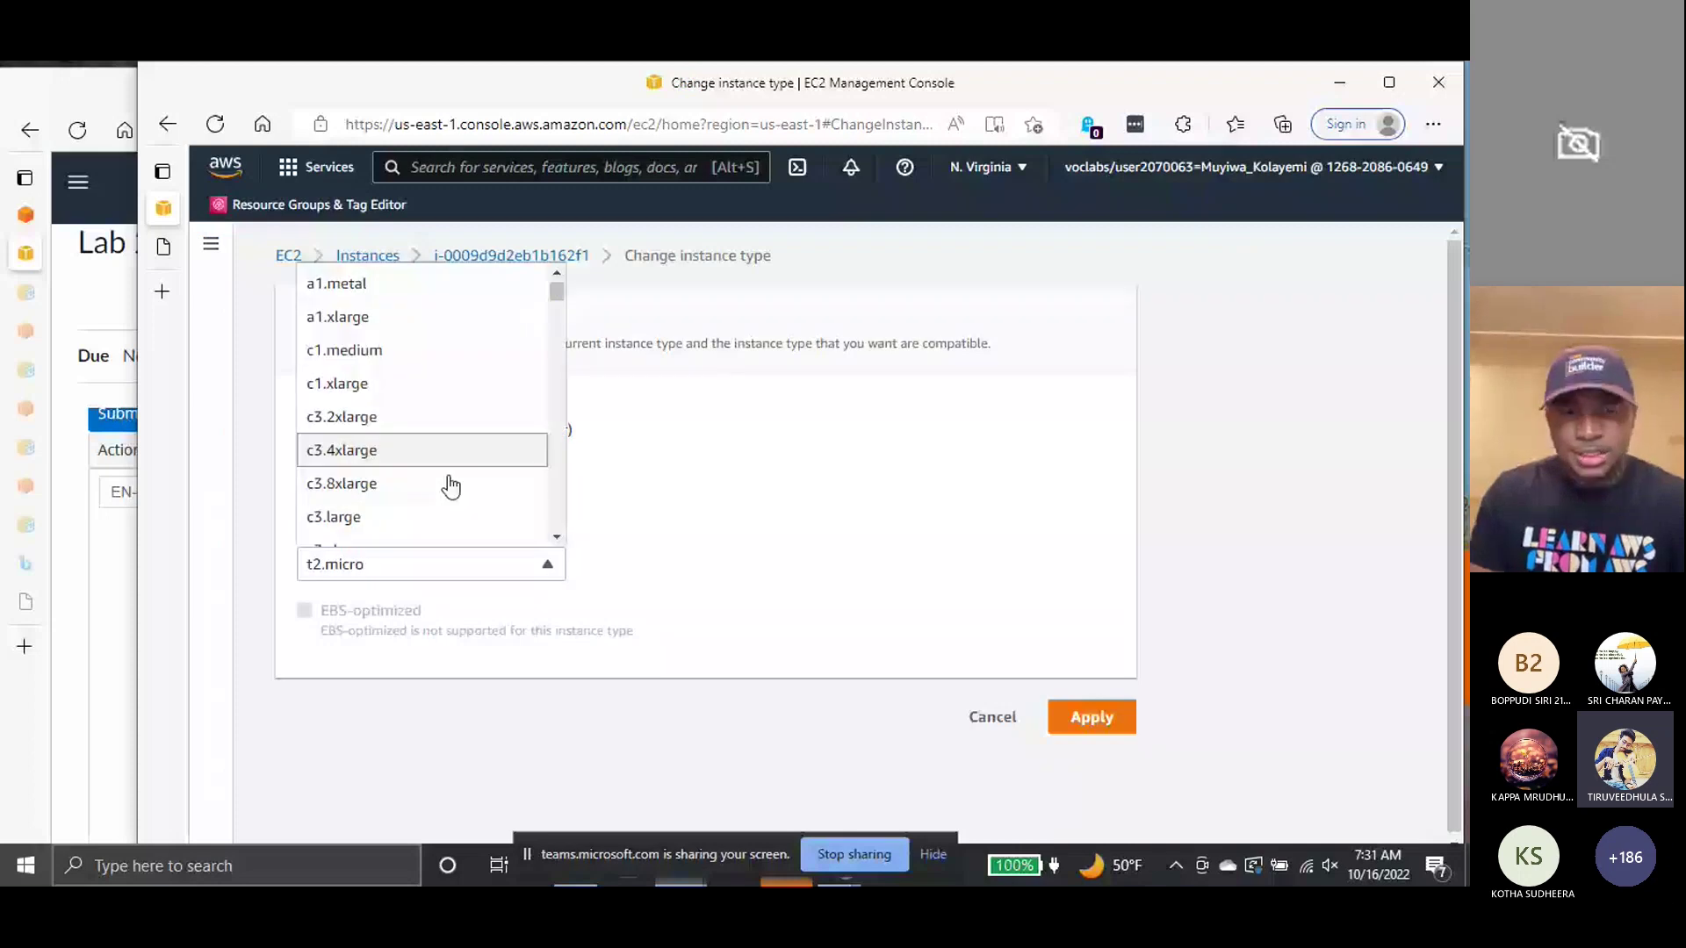
scroll(451, 485, "down", 2)
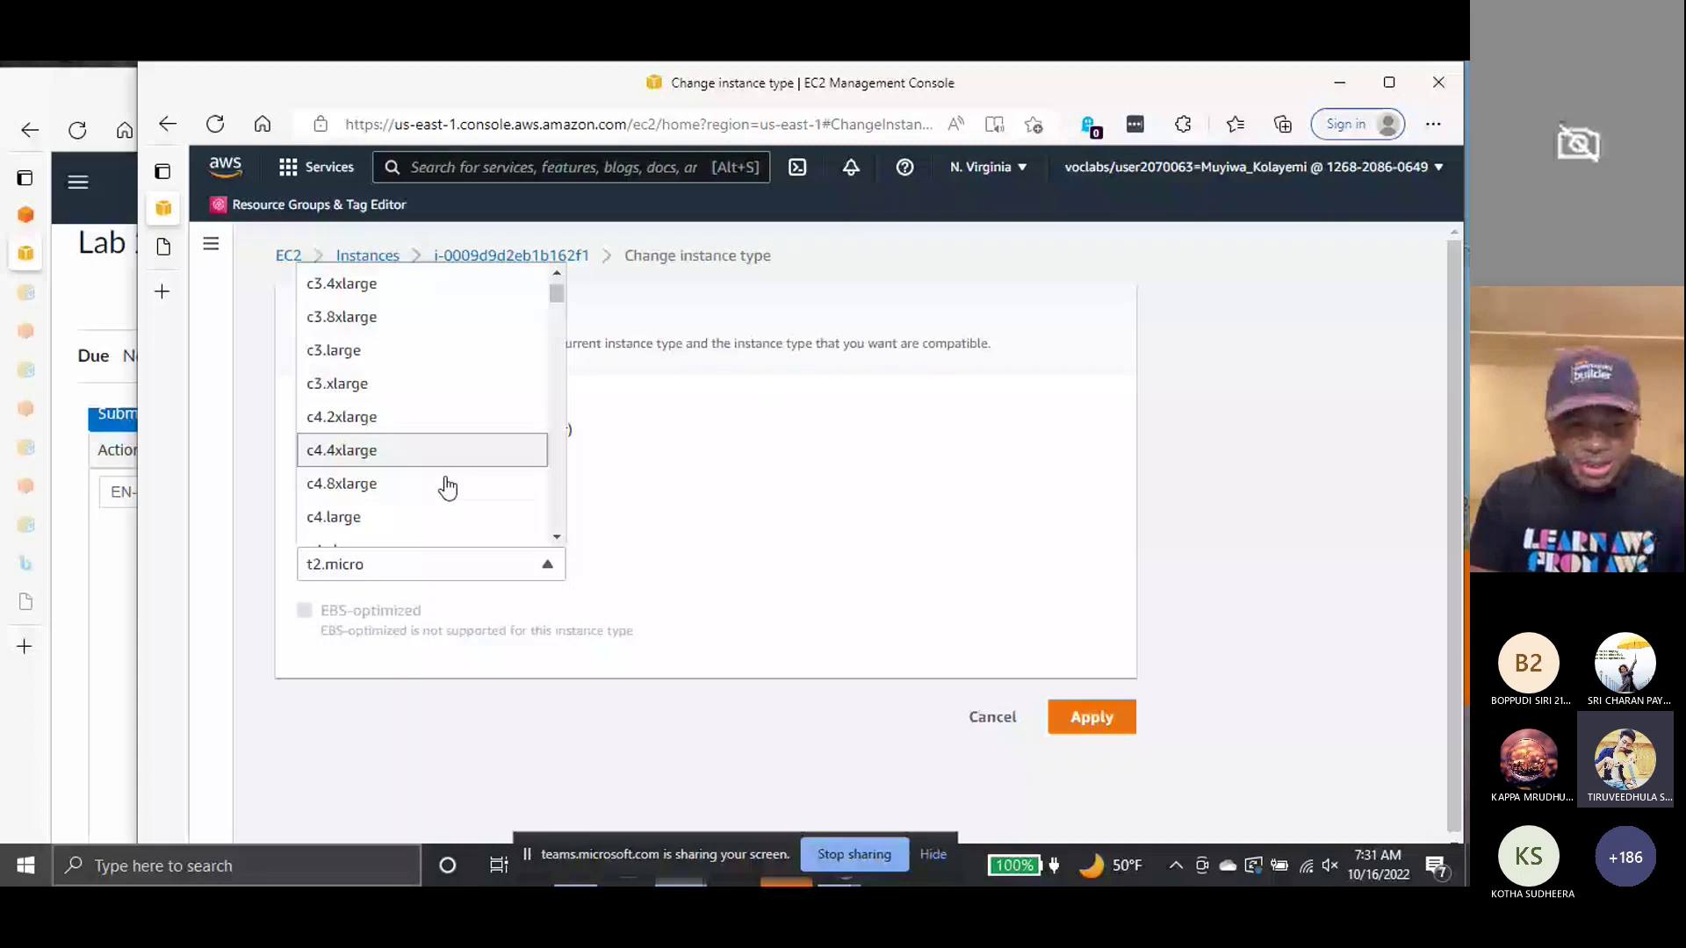
scroll(415, 523, "down", 2)
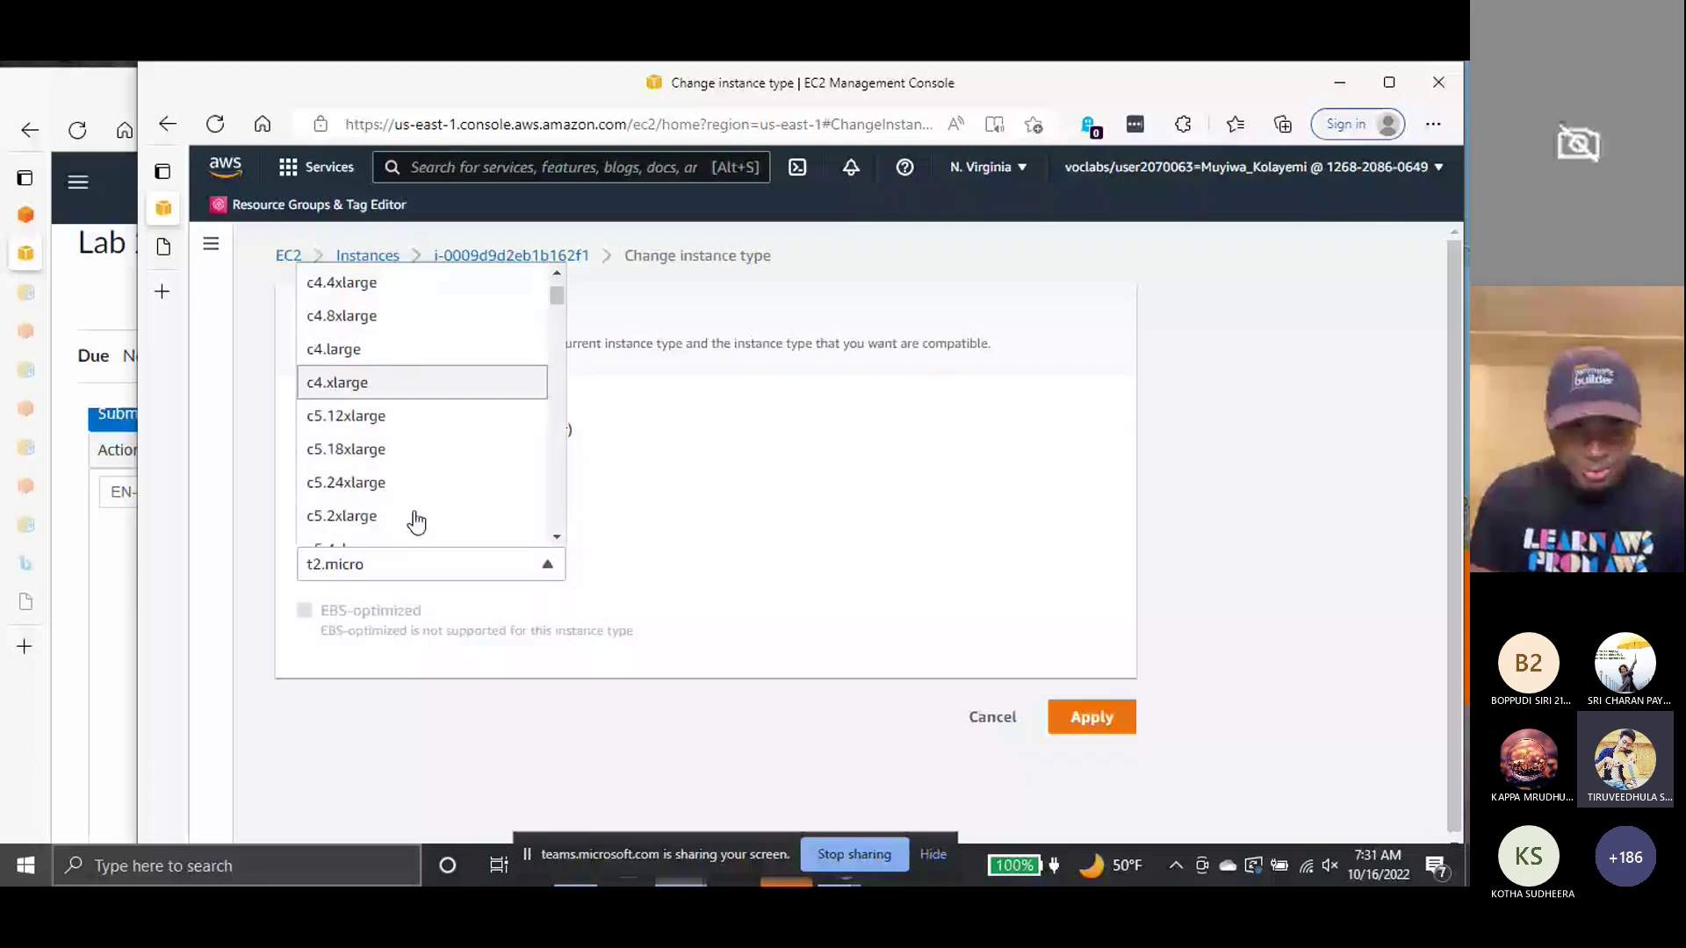
scroll(416, 524, "down", 1)
scroll(416, 523, "down", 5)
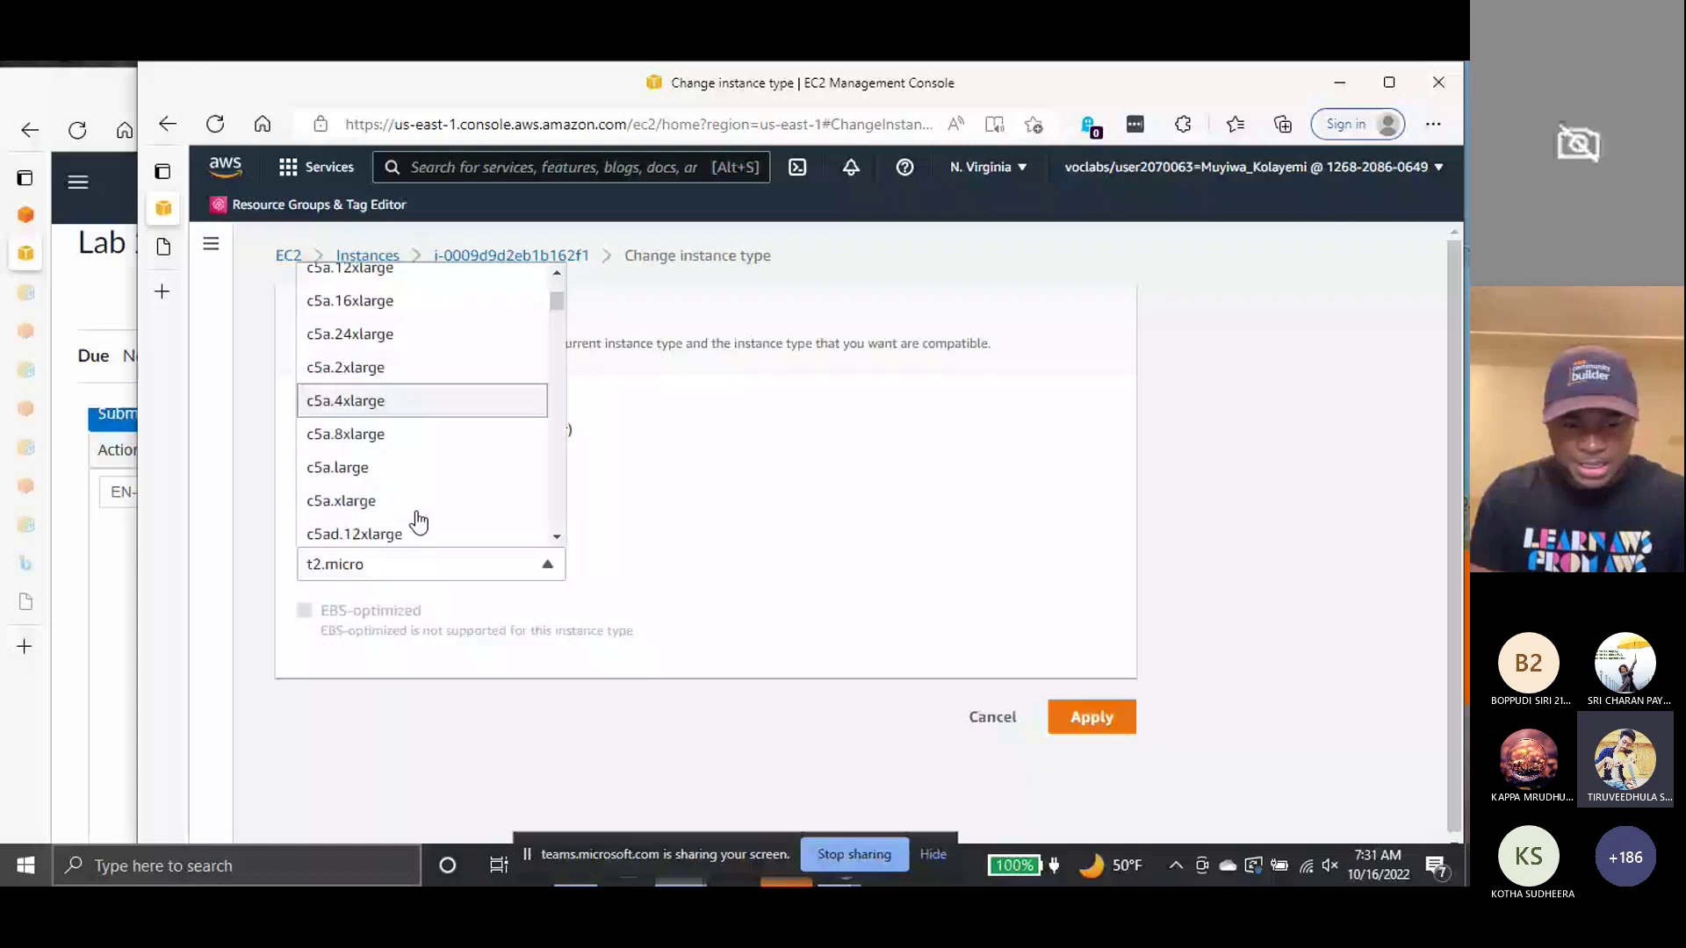
scroll(418, 524, "down", 1)
scroll(418, 522, "down", 4)
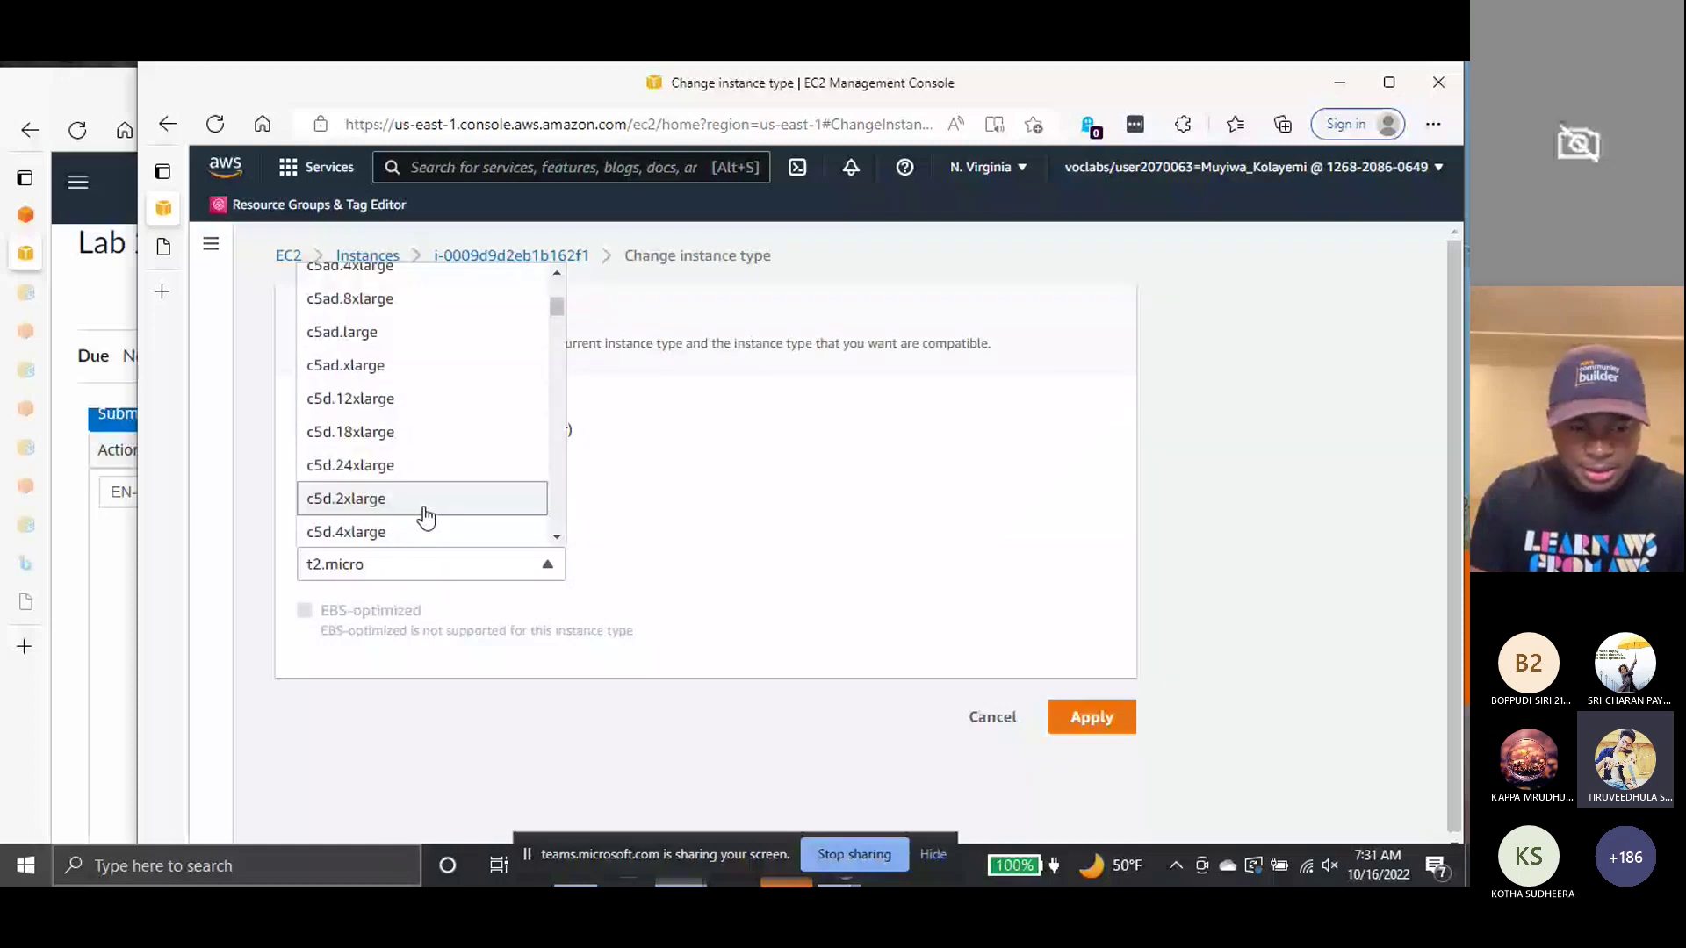
scroll(426, 518, "down", 12)
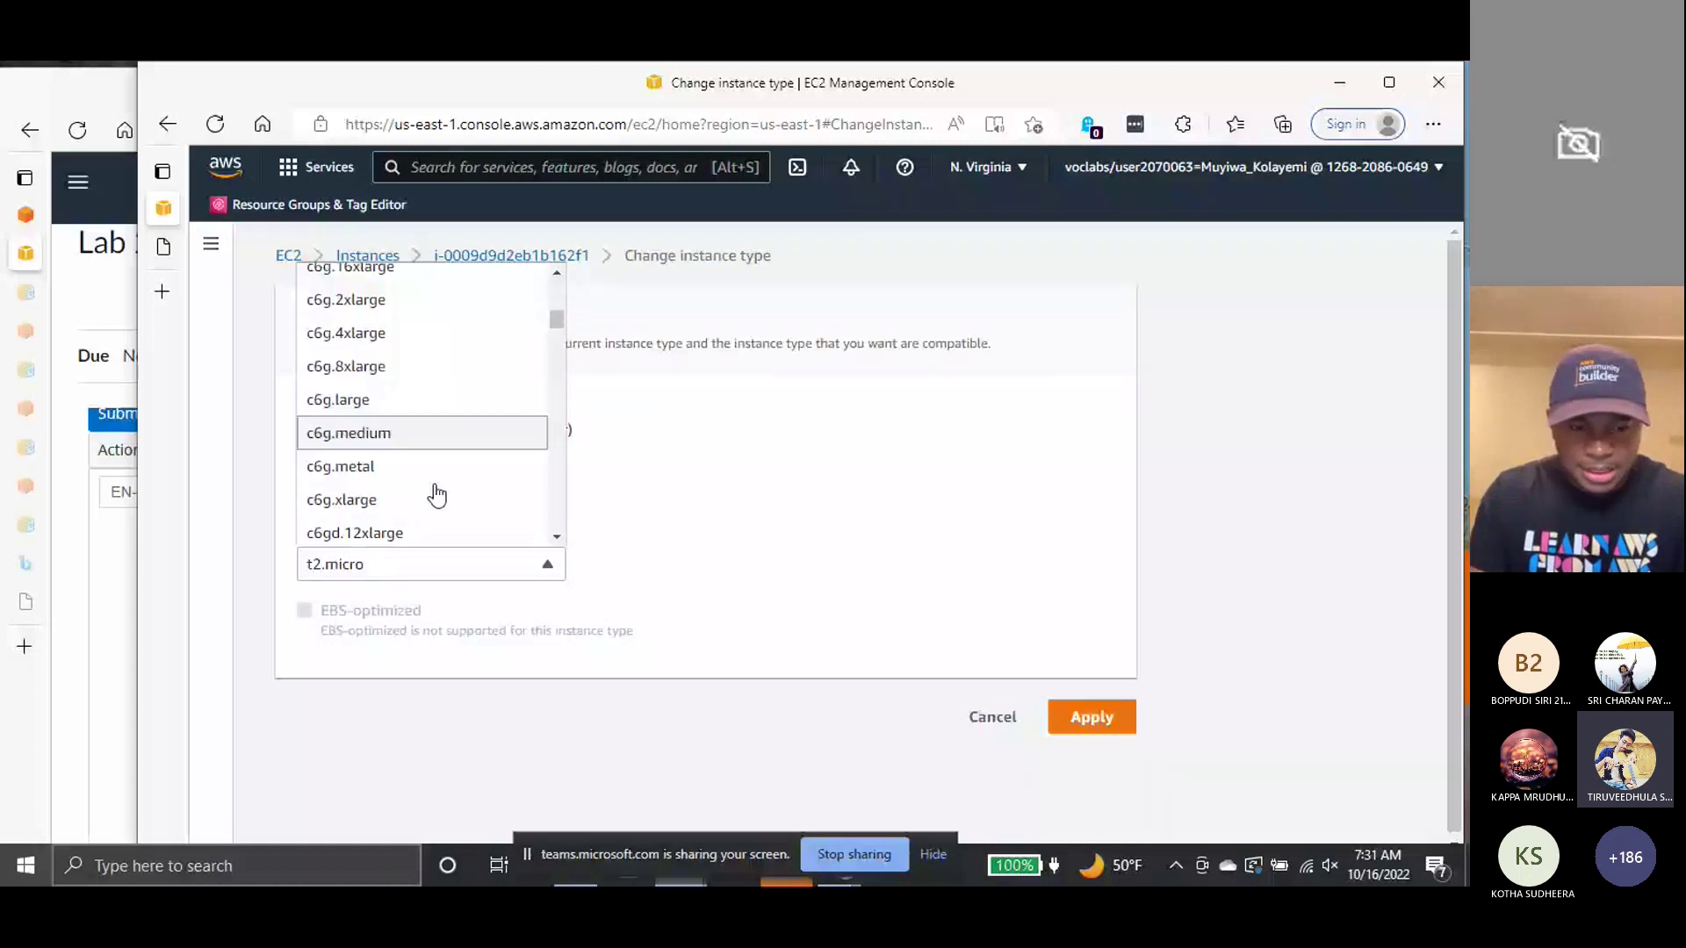
scroll(436, 496, "down", 3)
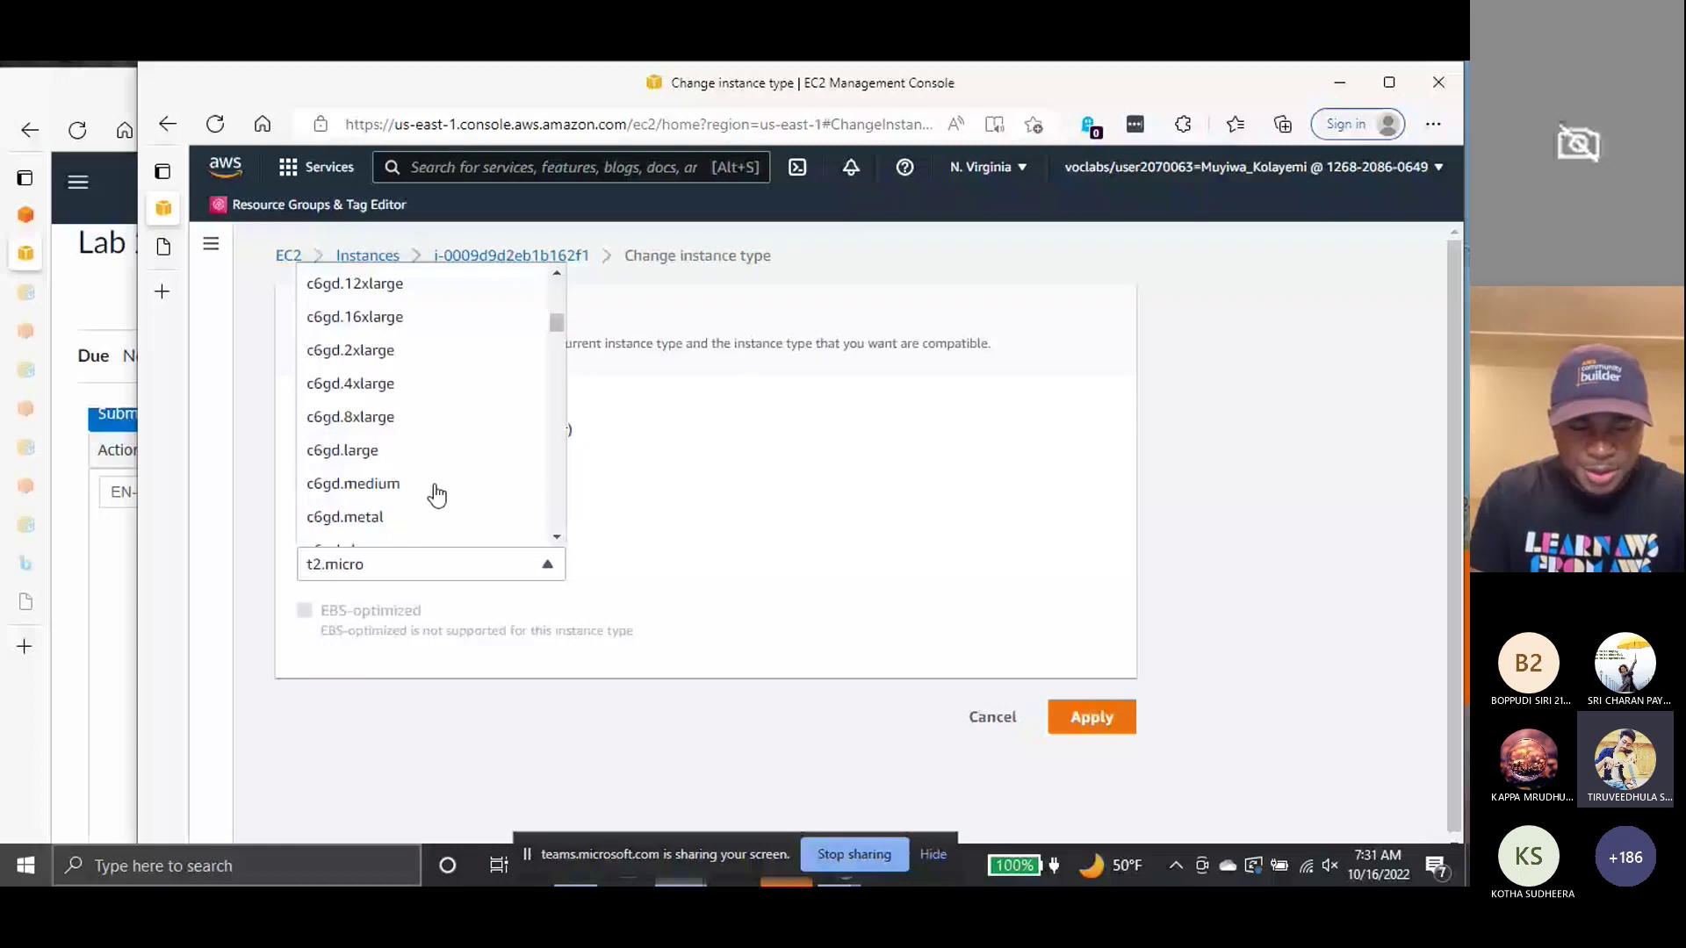
scroll(436, 496, "down", 15)
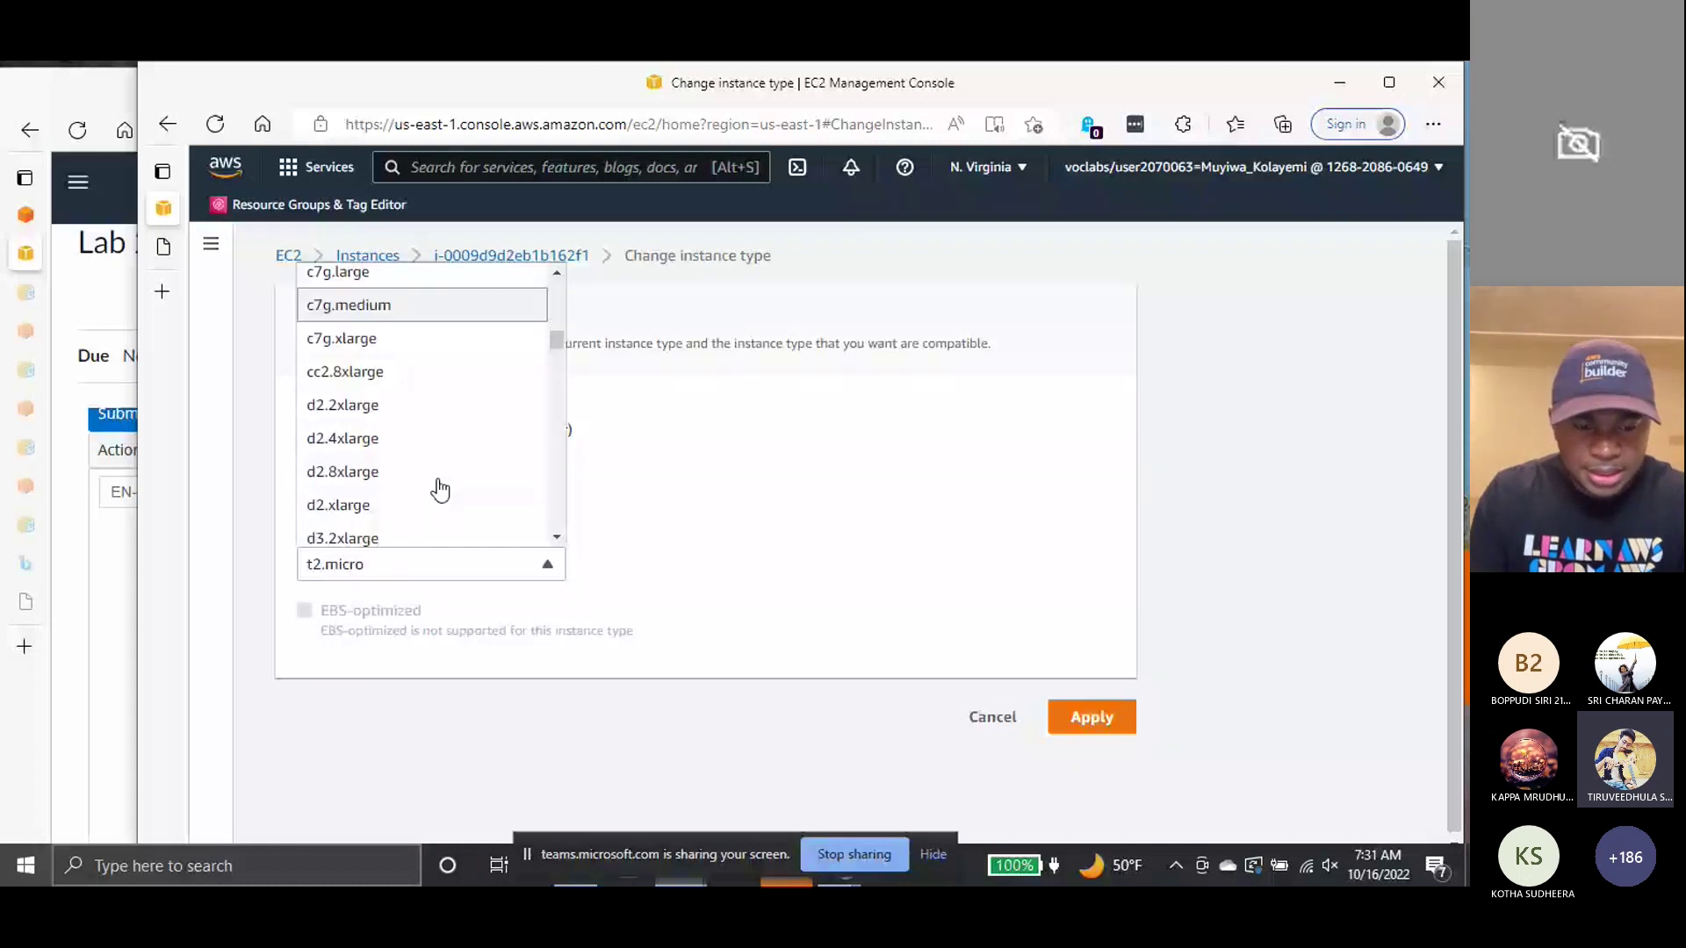
scroll(439, 489, "down", 15)
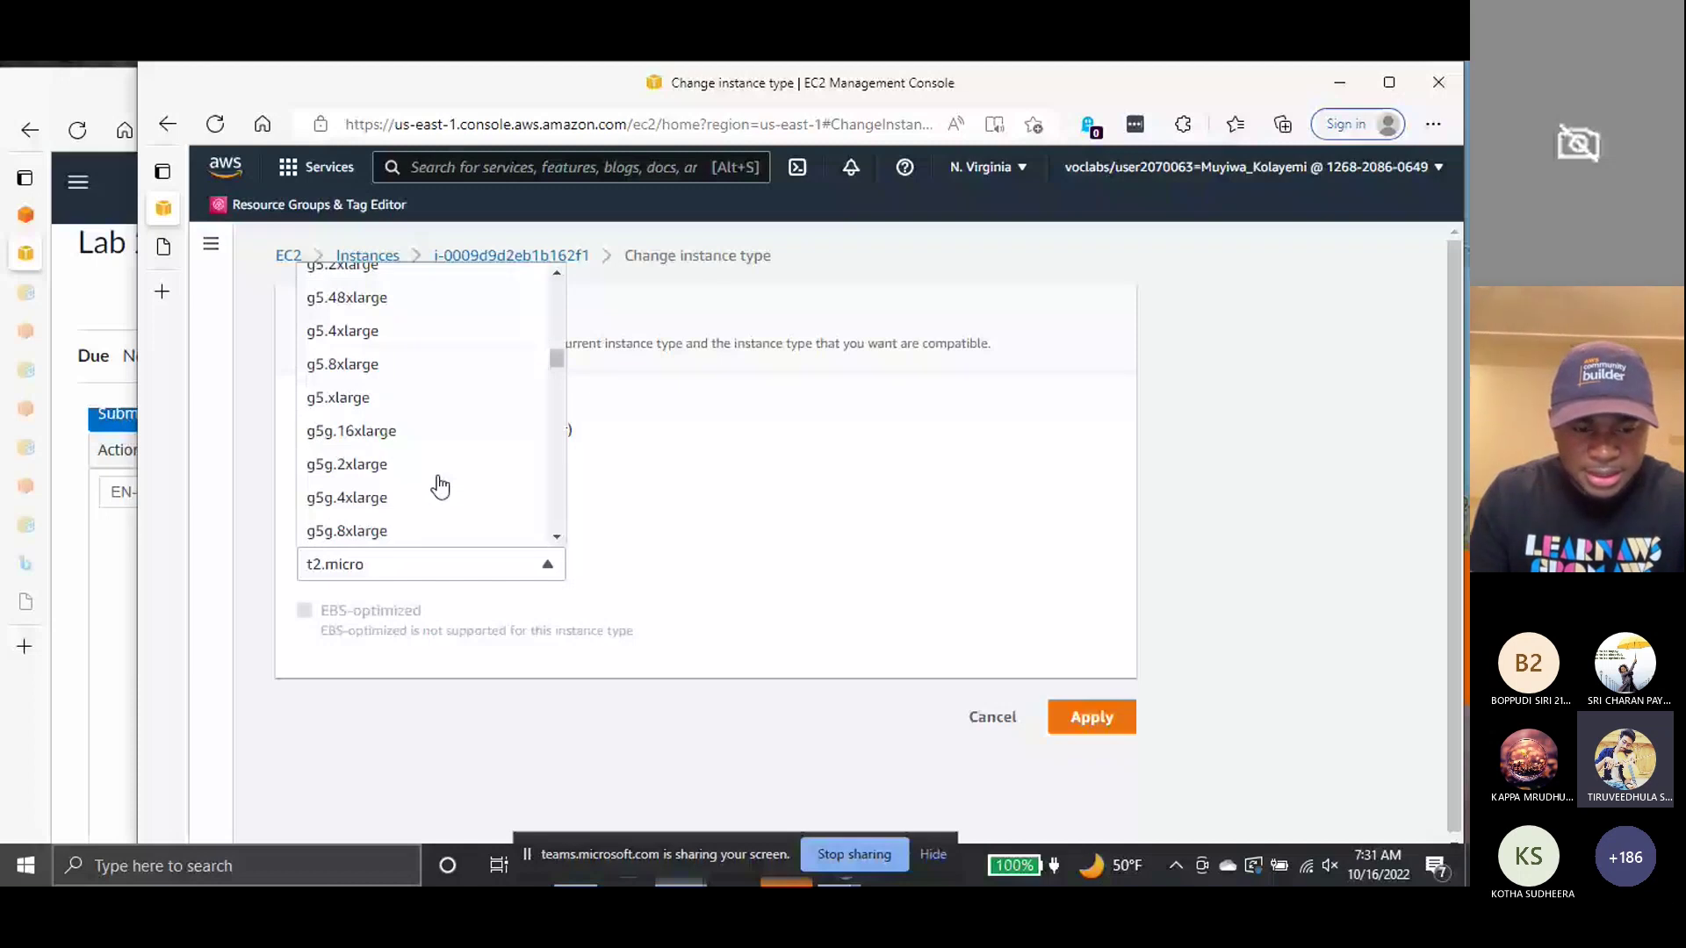
scroll(440, 488, "down", 15)
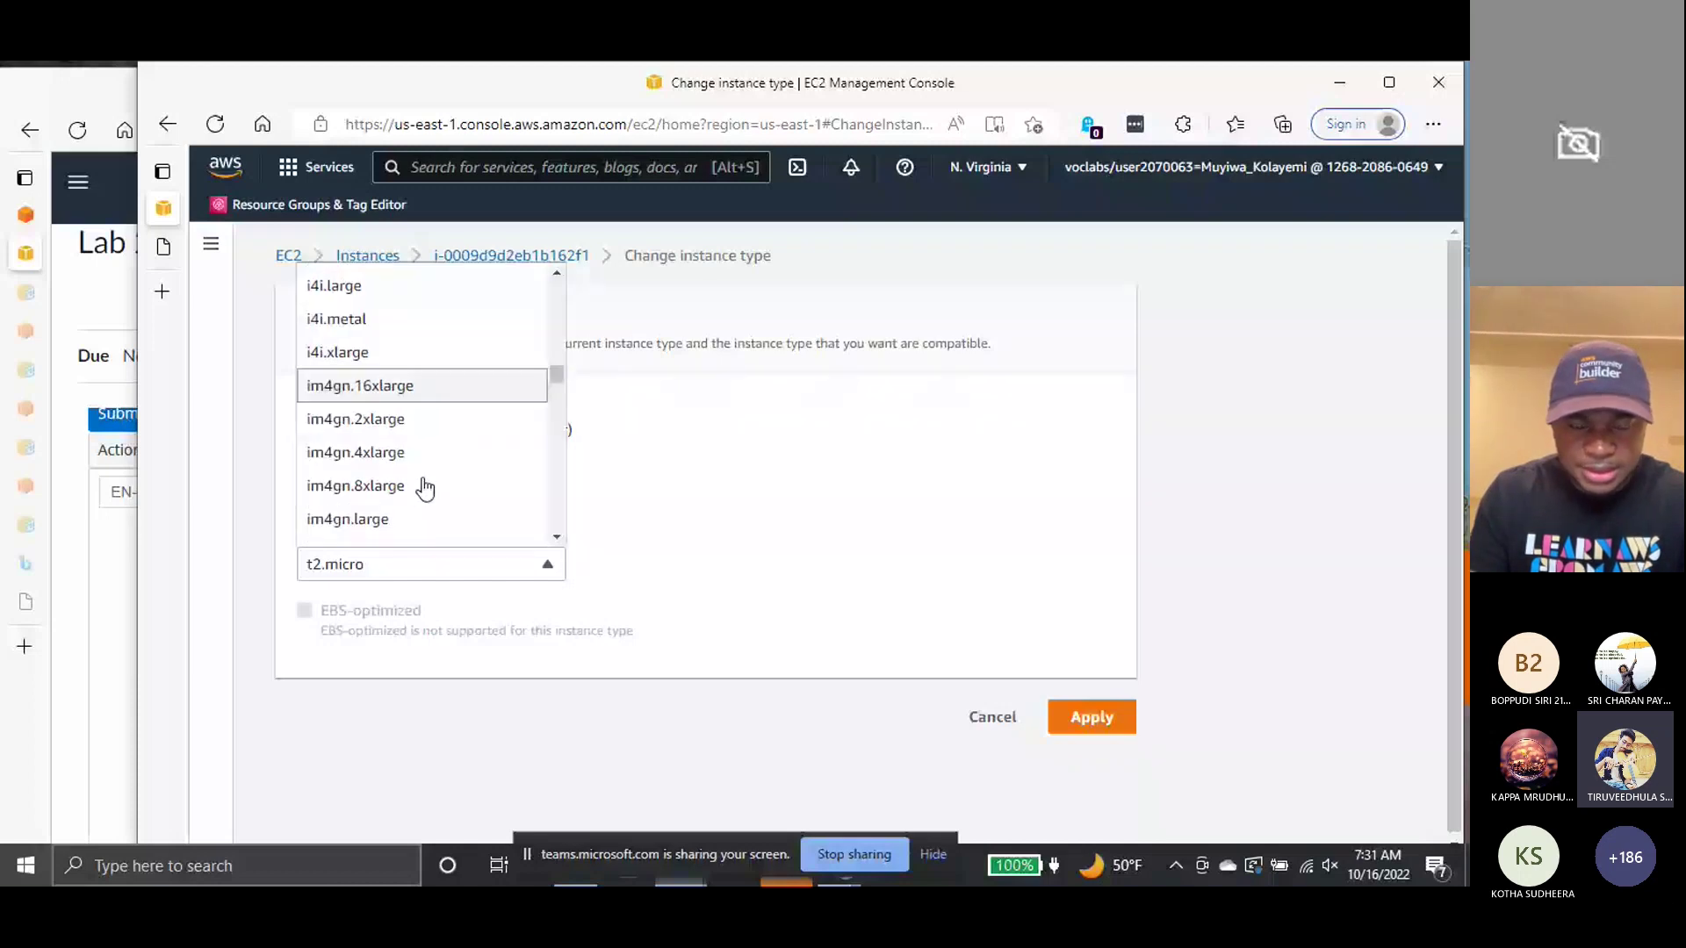
scroll(428, 487, "down", 10)
scroll(429, 484, "down", 5)
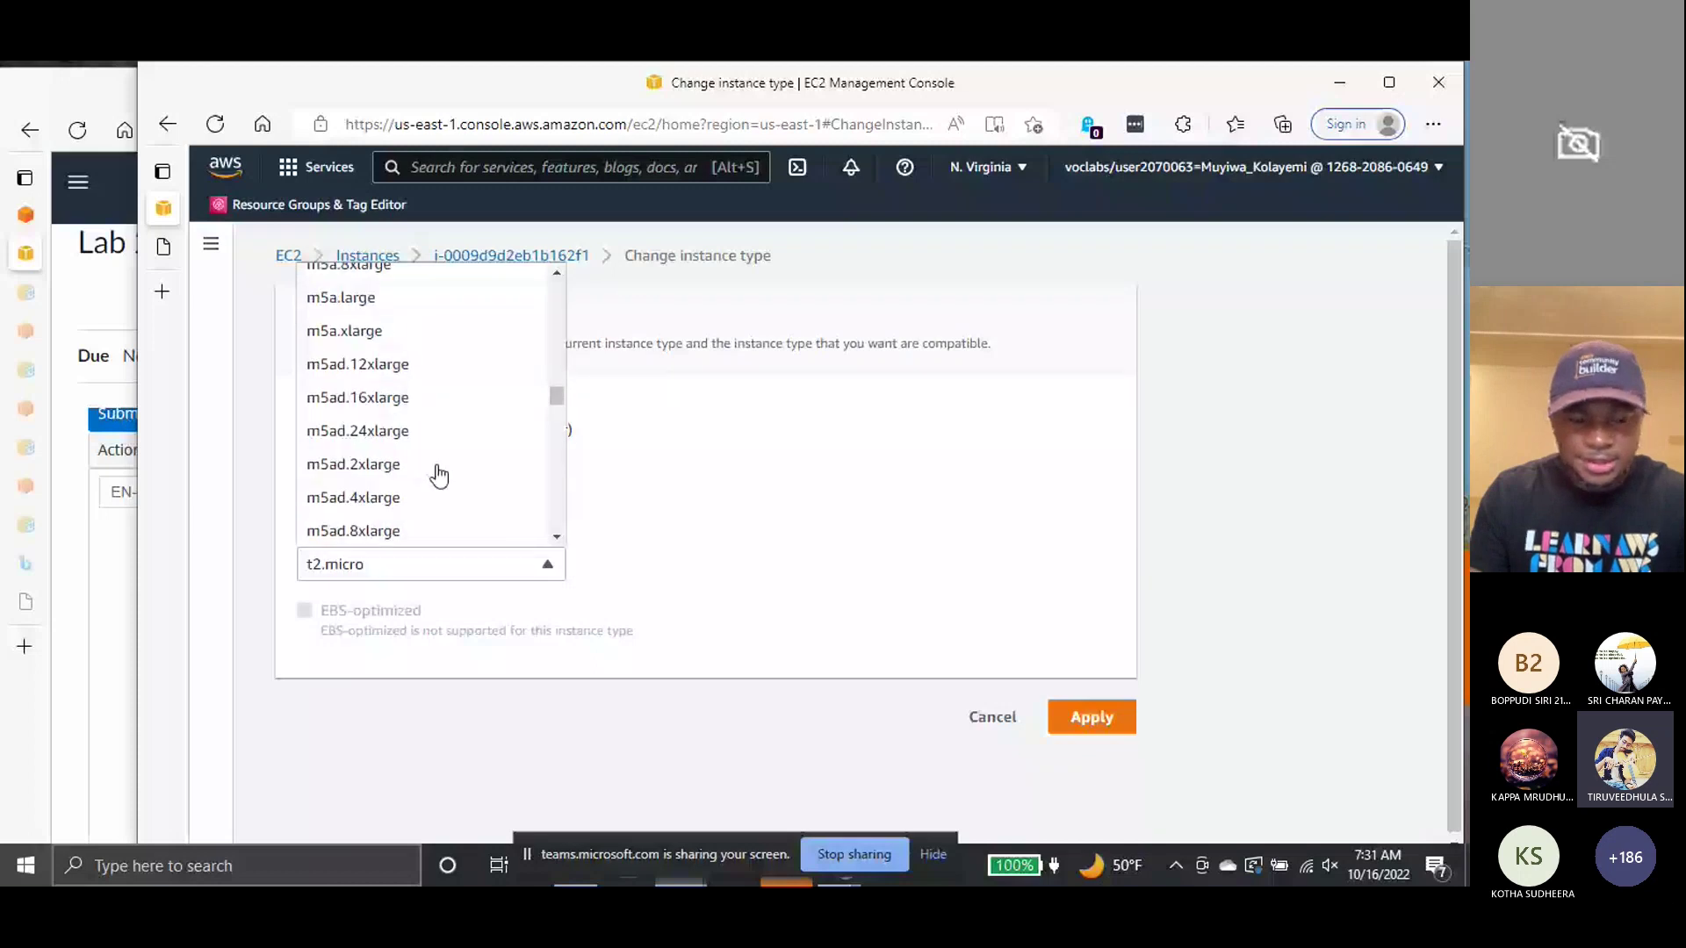
scroll(434, 476, "down", 1)
scroll(427, 477, "down", 3)
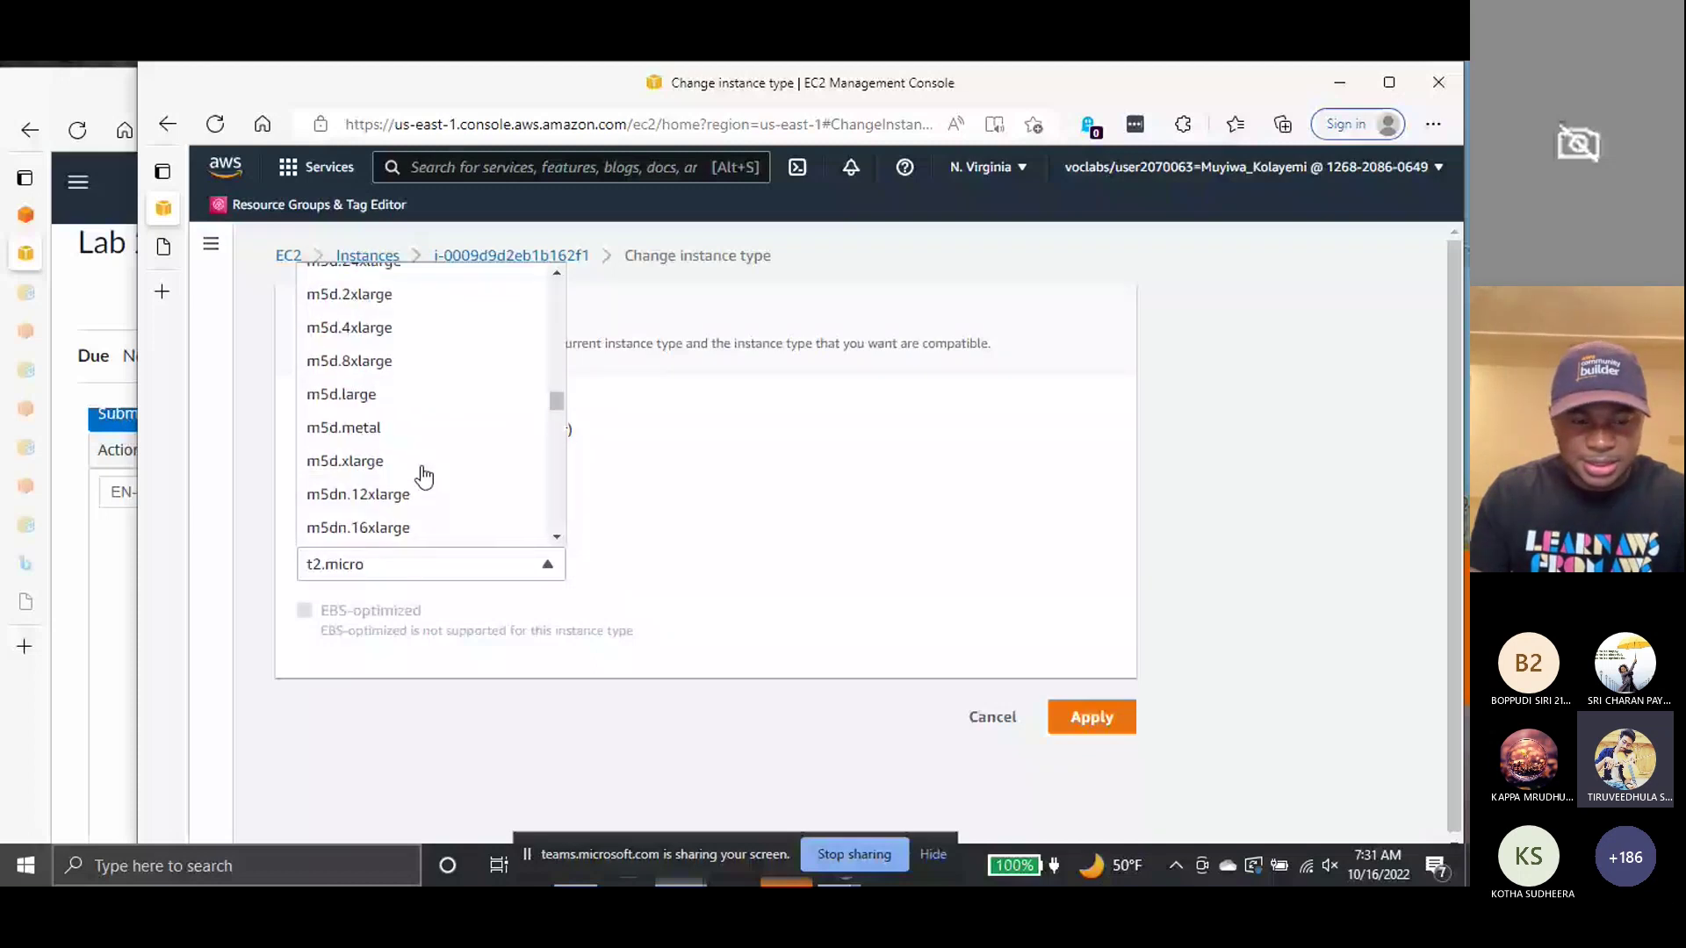
scroll(425, 477, "down", 1)
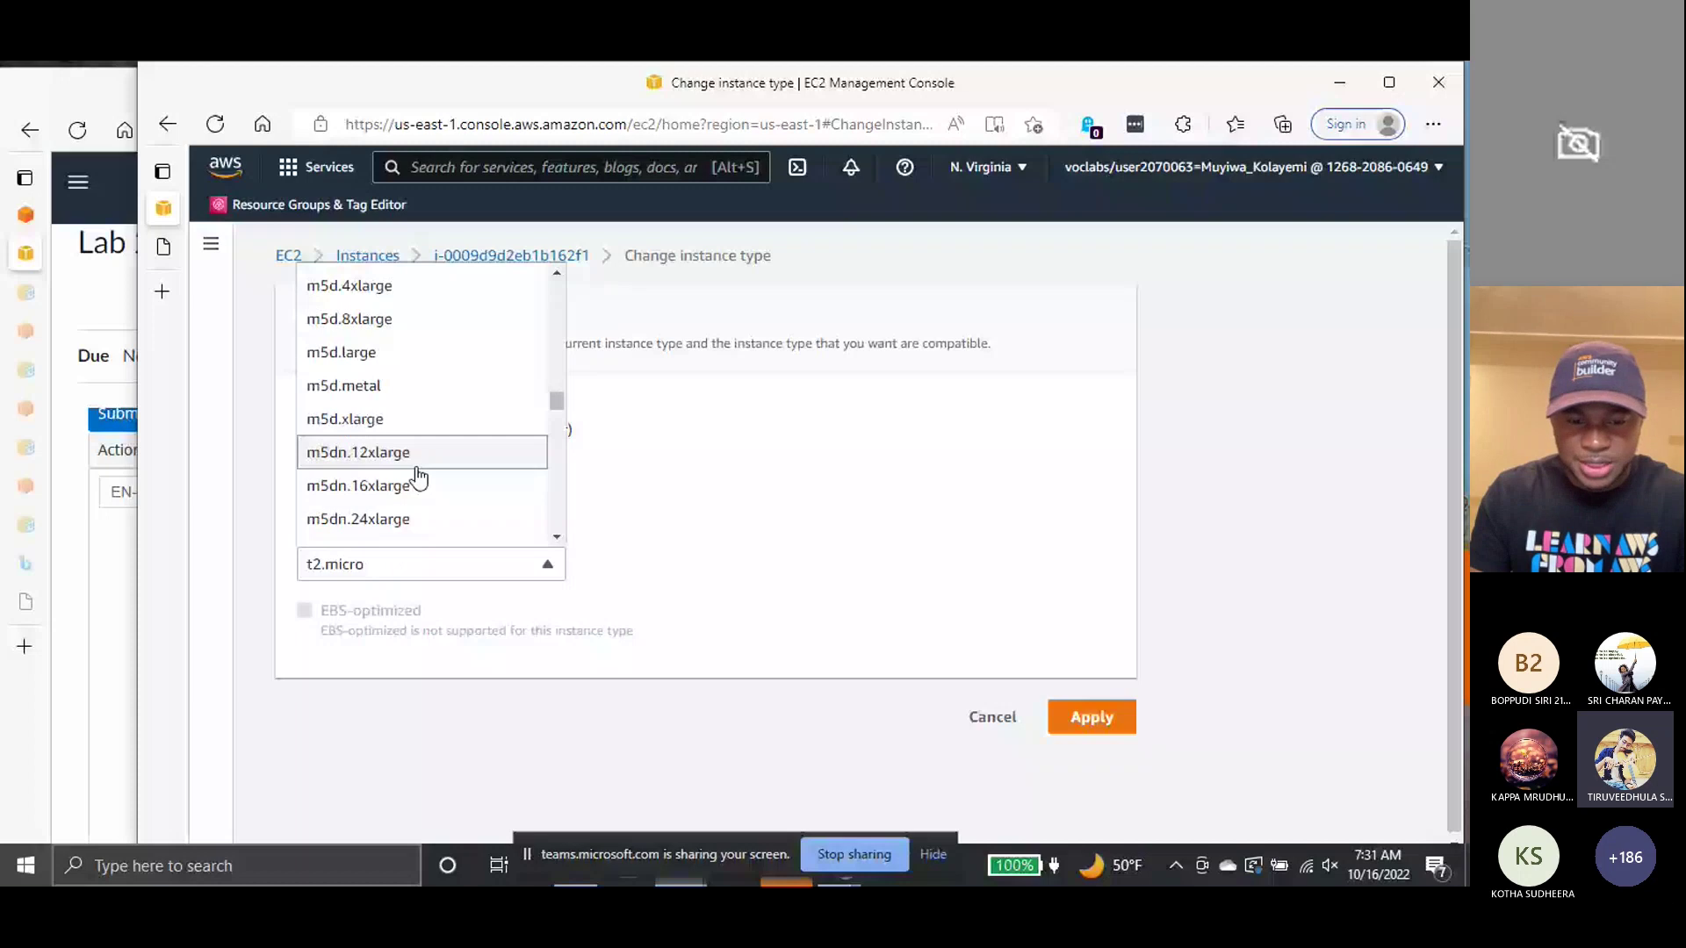
scroll(448, 476, "down", 12)
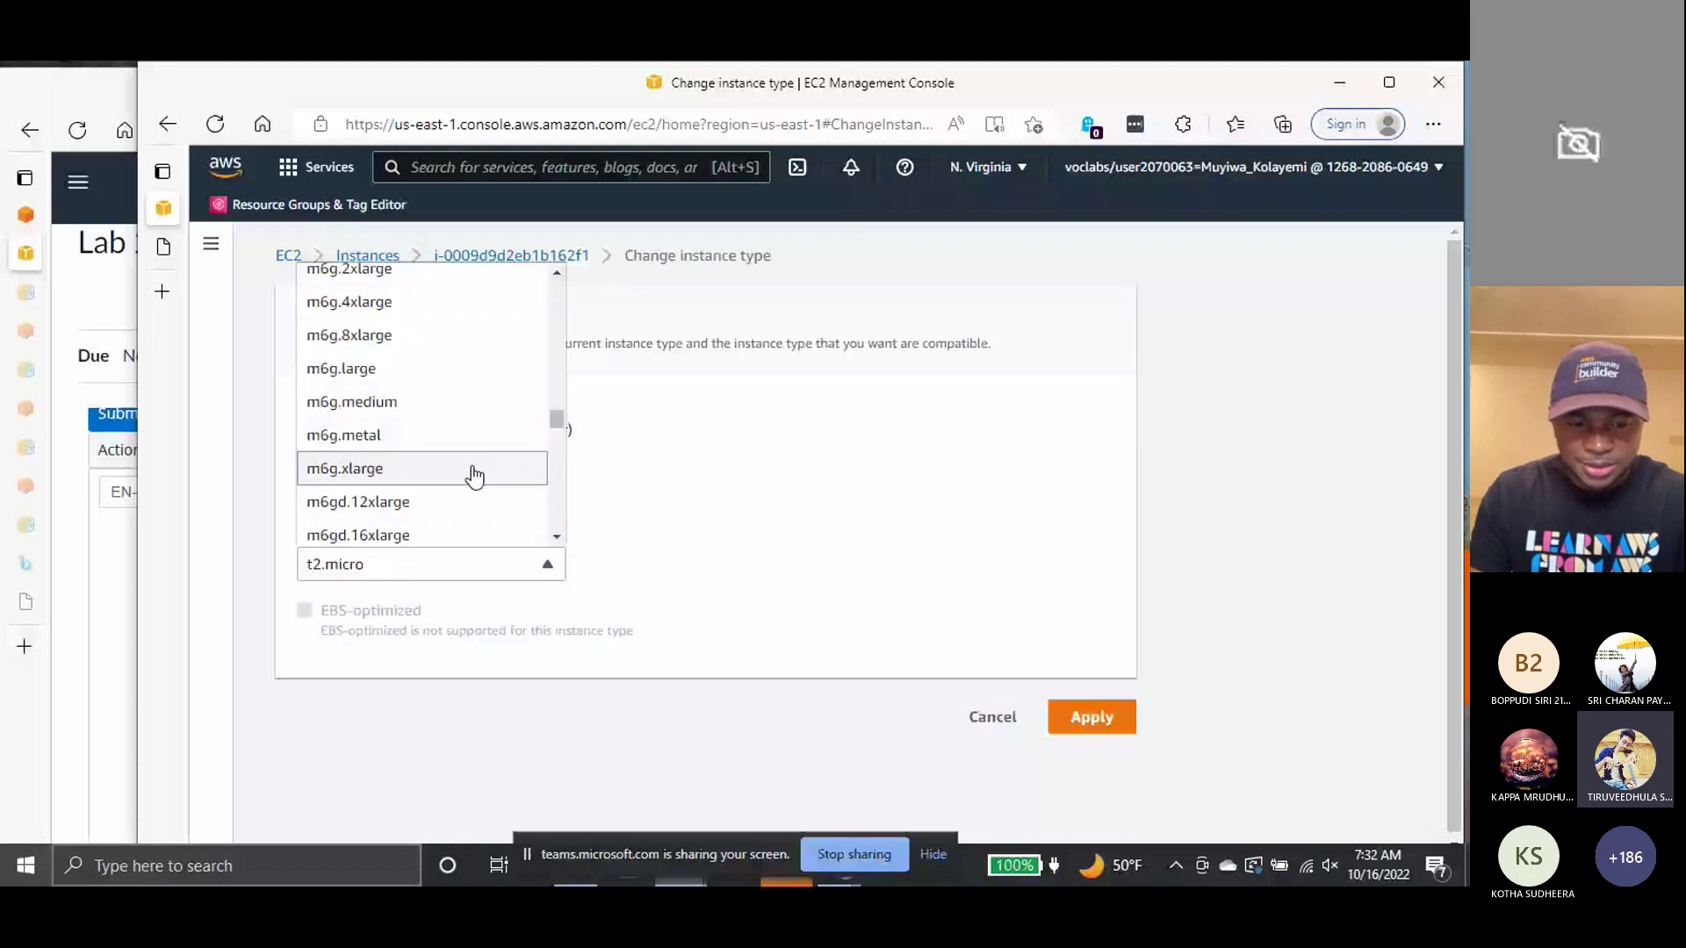
left_click_drag(556, 419, 557, 502)
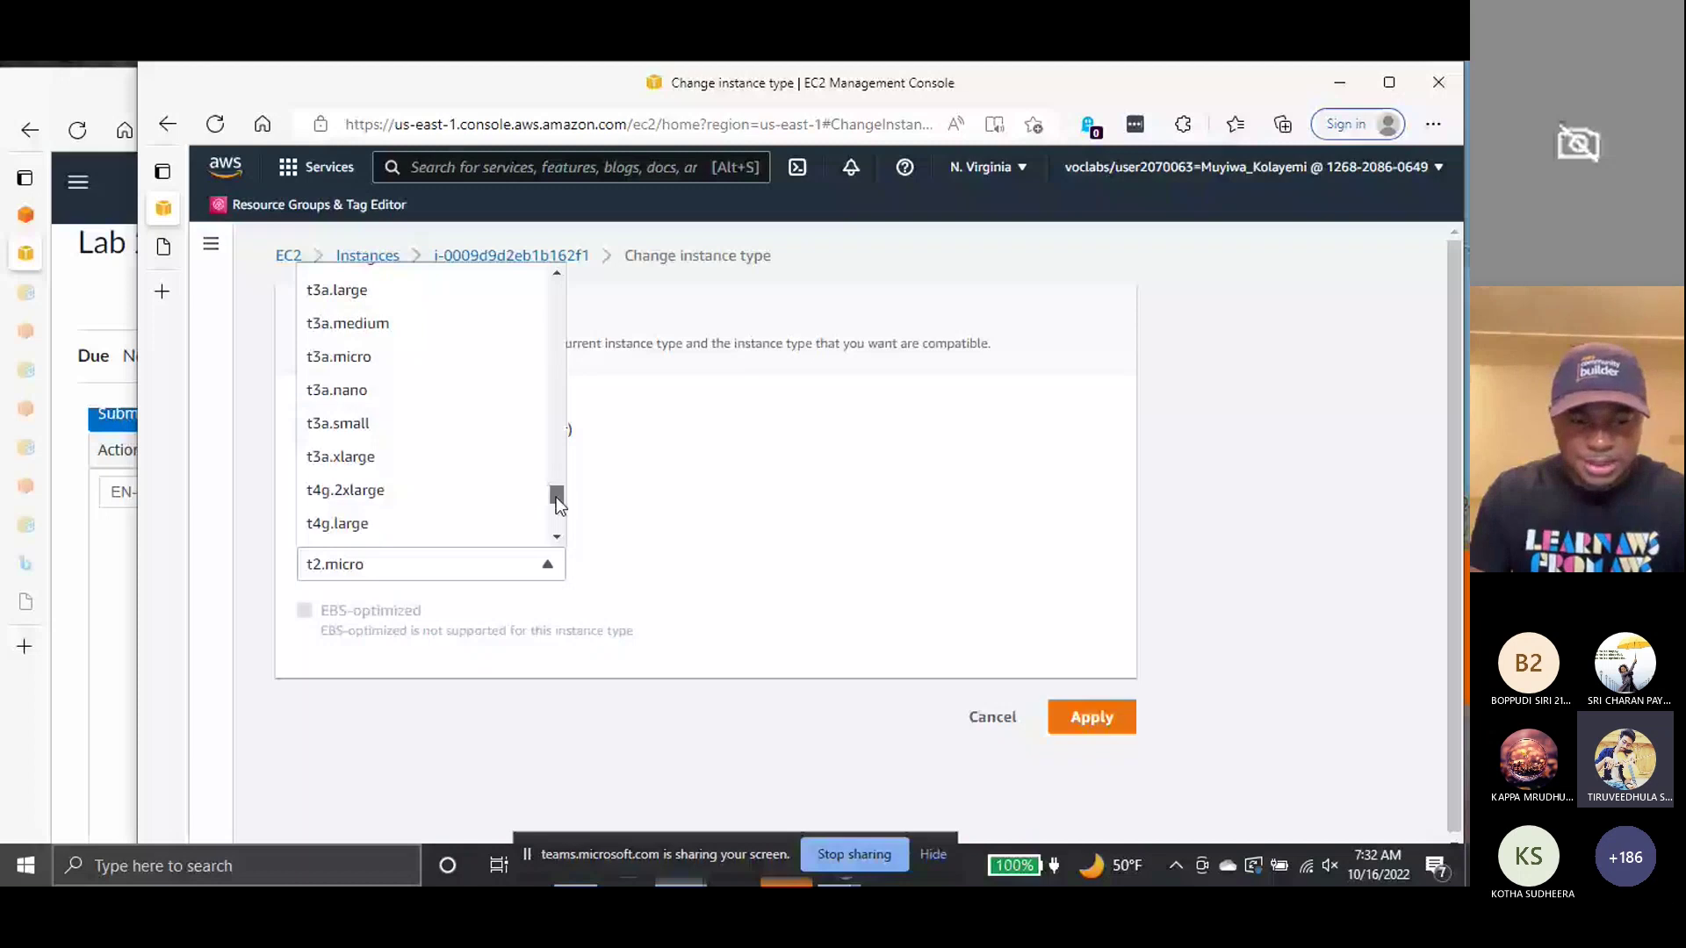
scroll(362, 454, "up", 3)
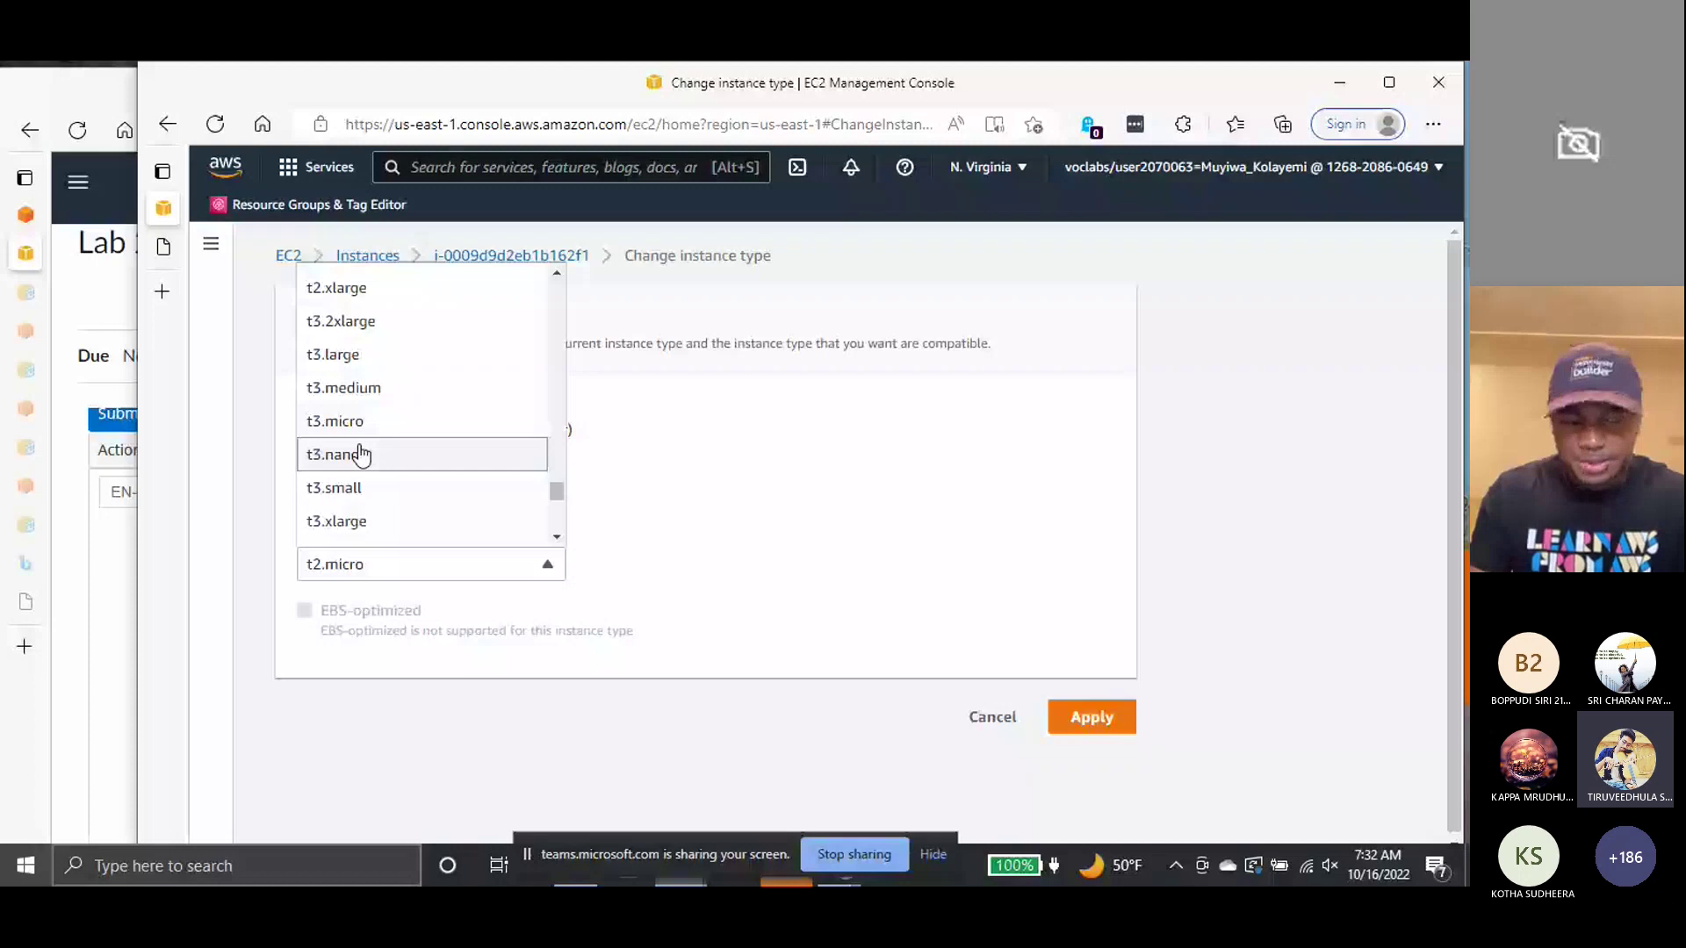
left_click(362, 454)
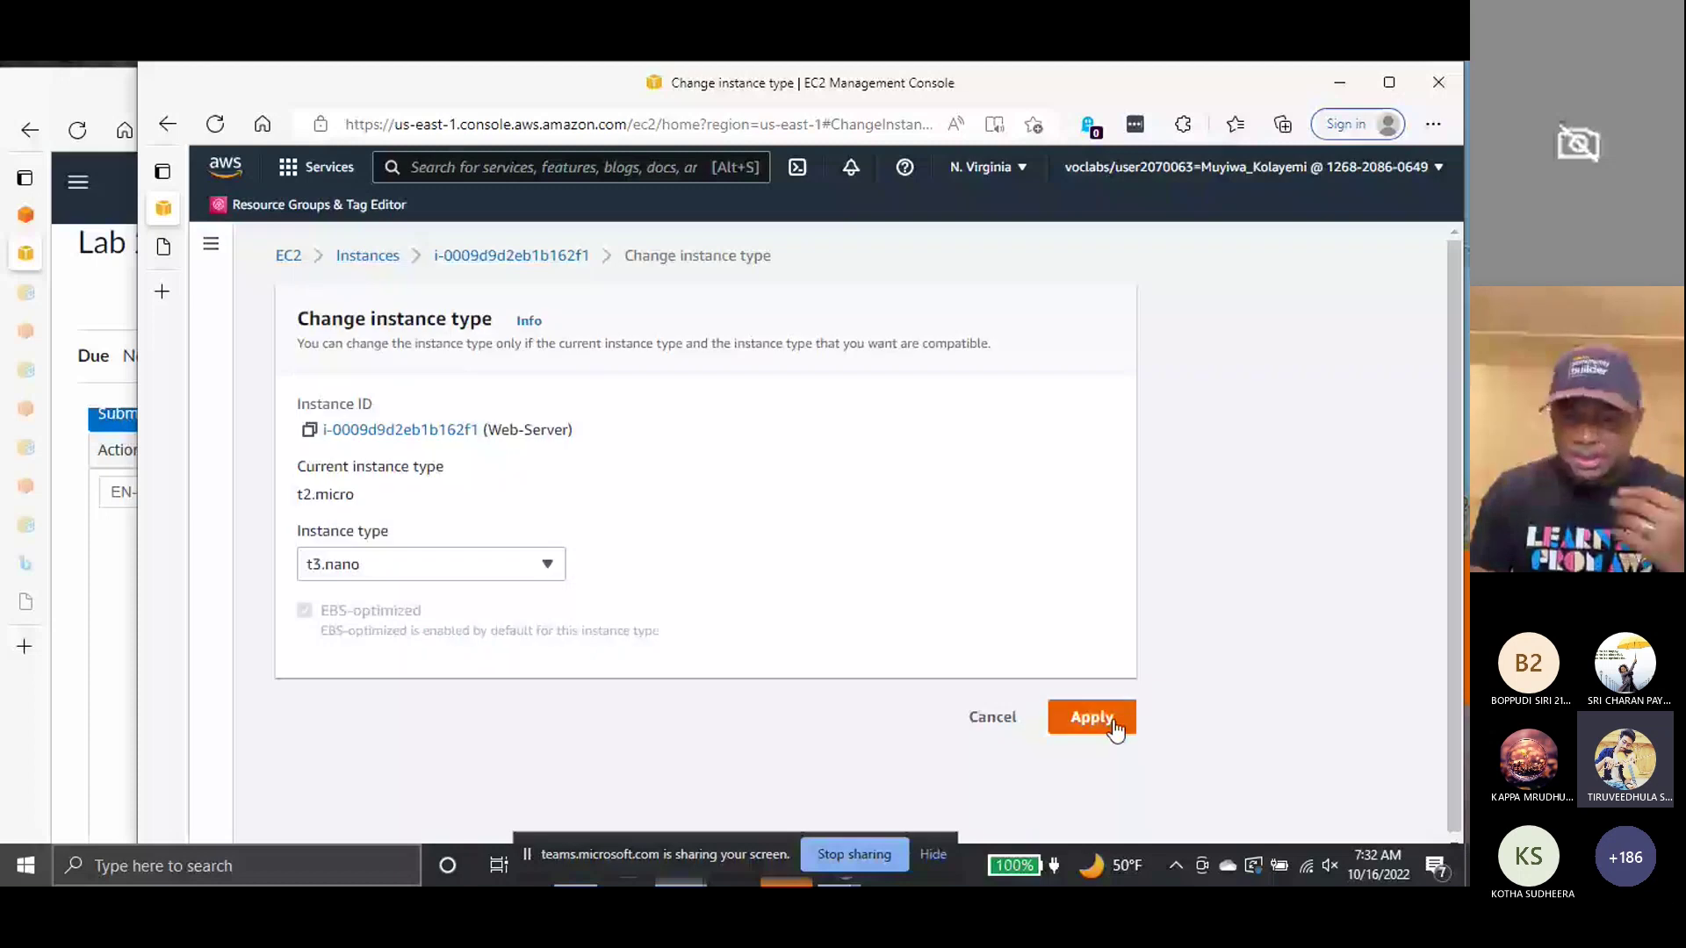
left_click(1110, 719)
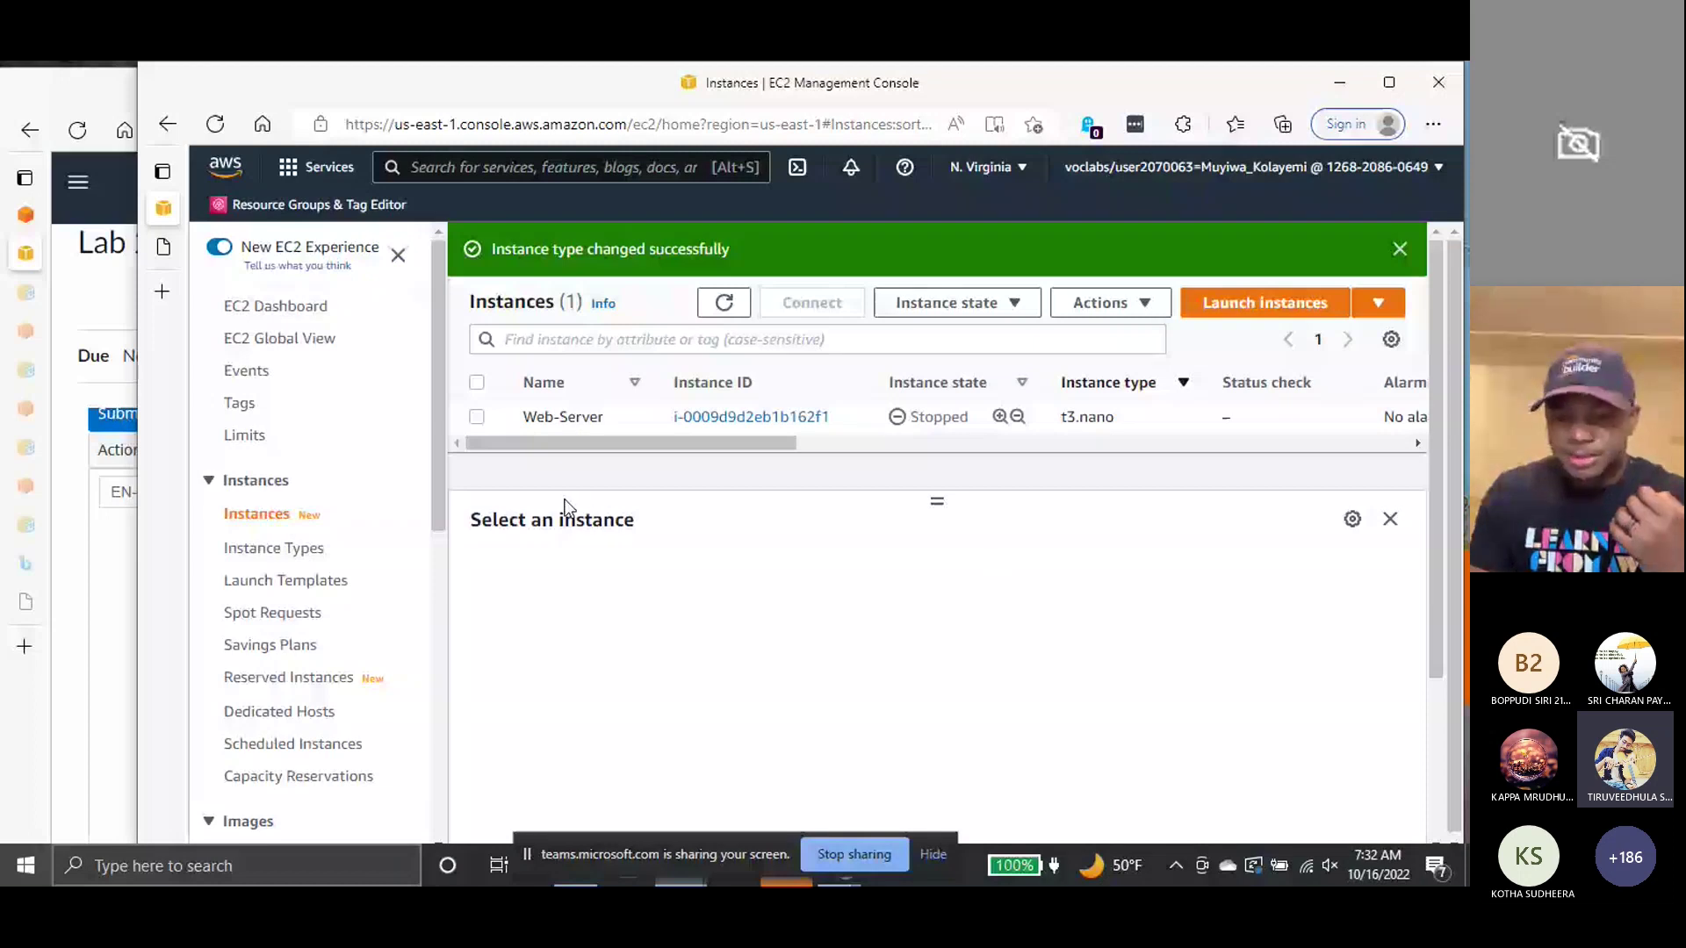
- Review the Web-Server instance's details in the list, select the instance, and start it
left_click_drag(662, 444, 753, 455)
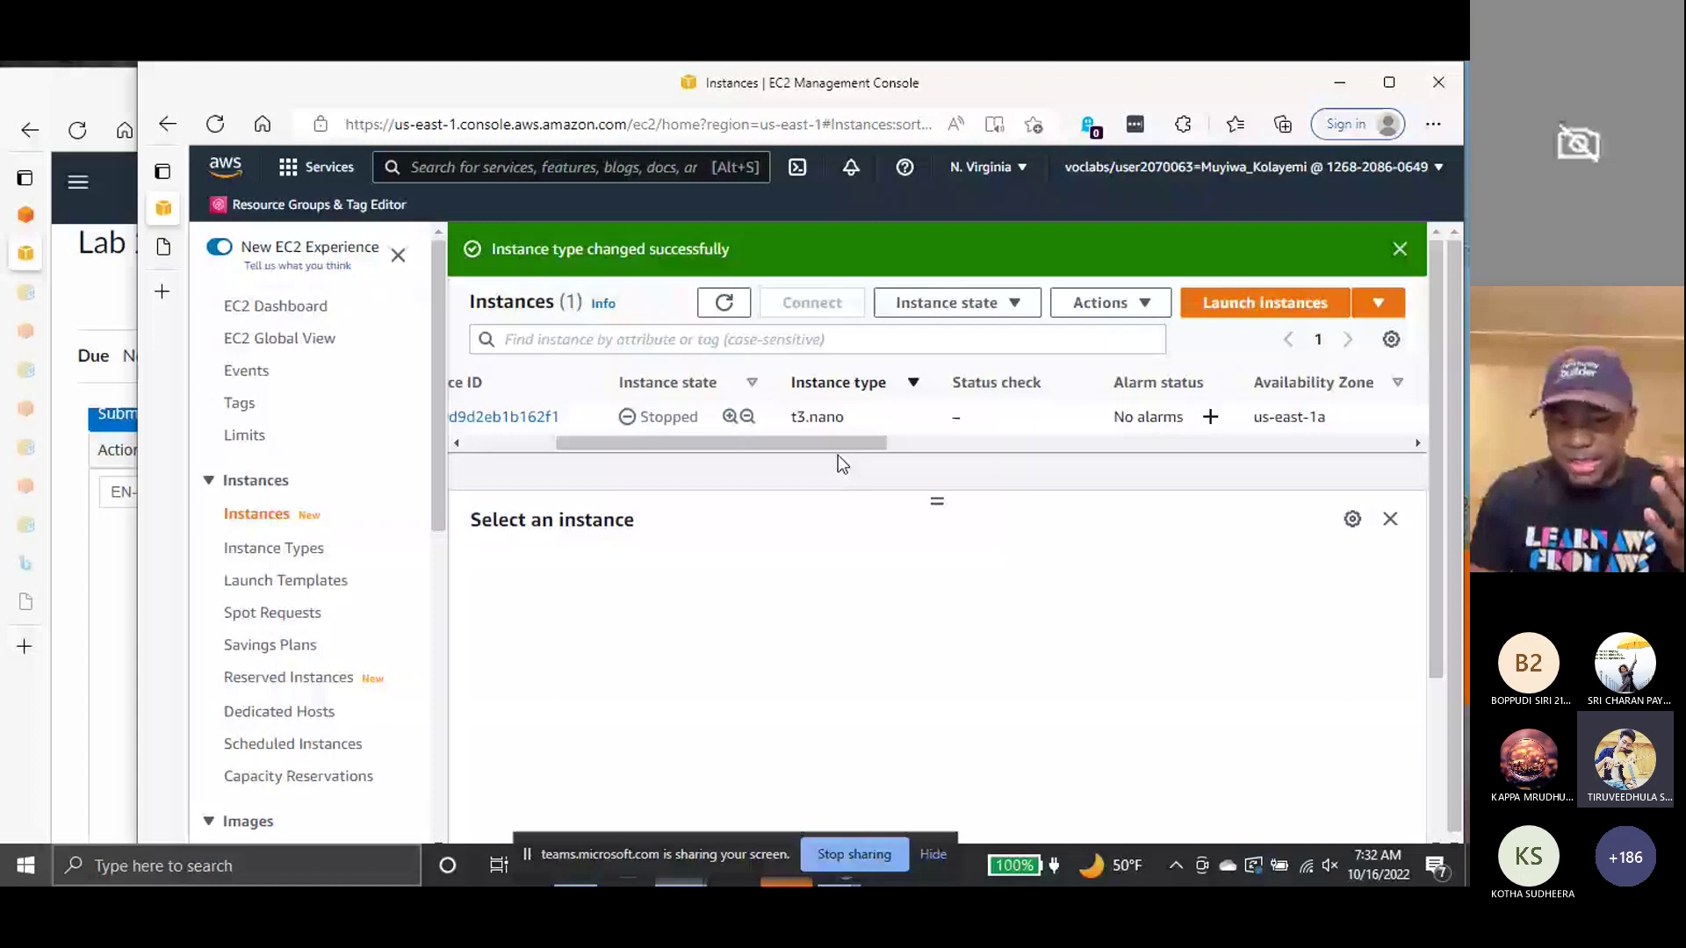
left_click_drag(838, 455, 753, 454)
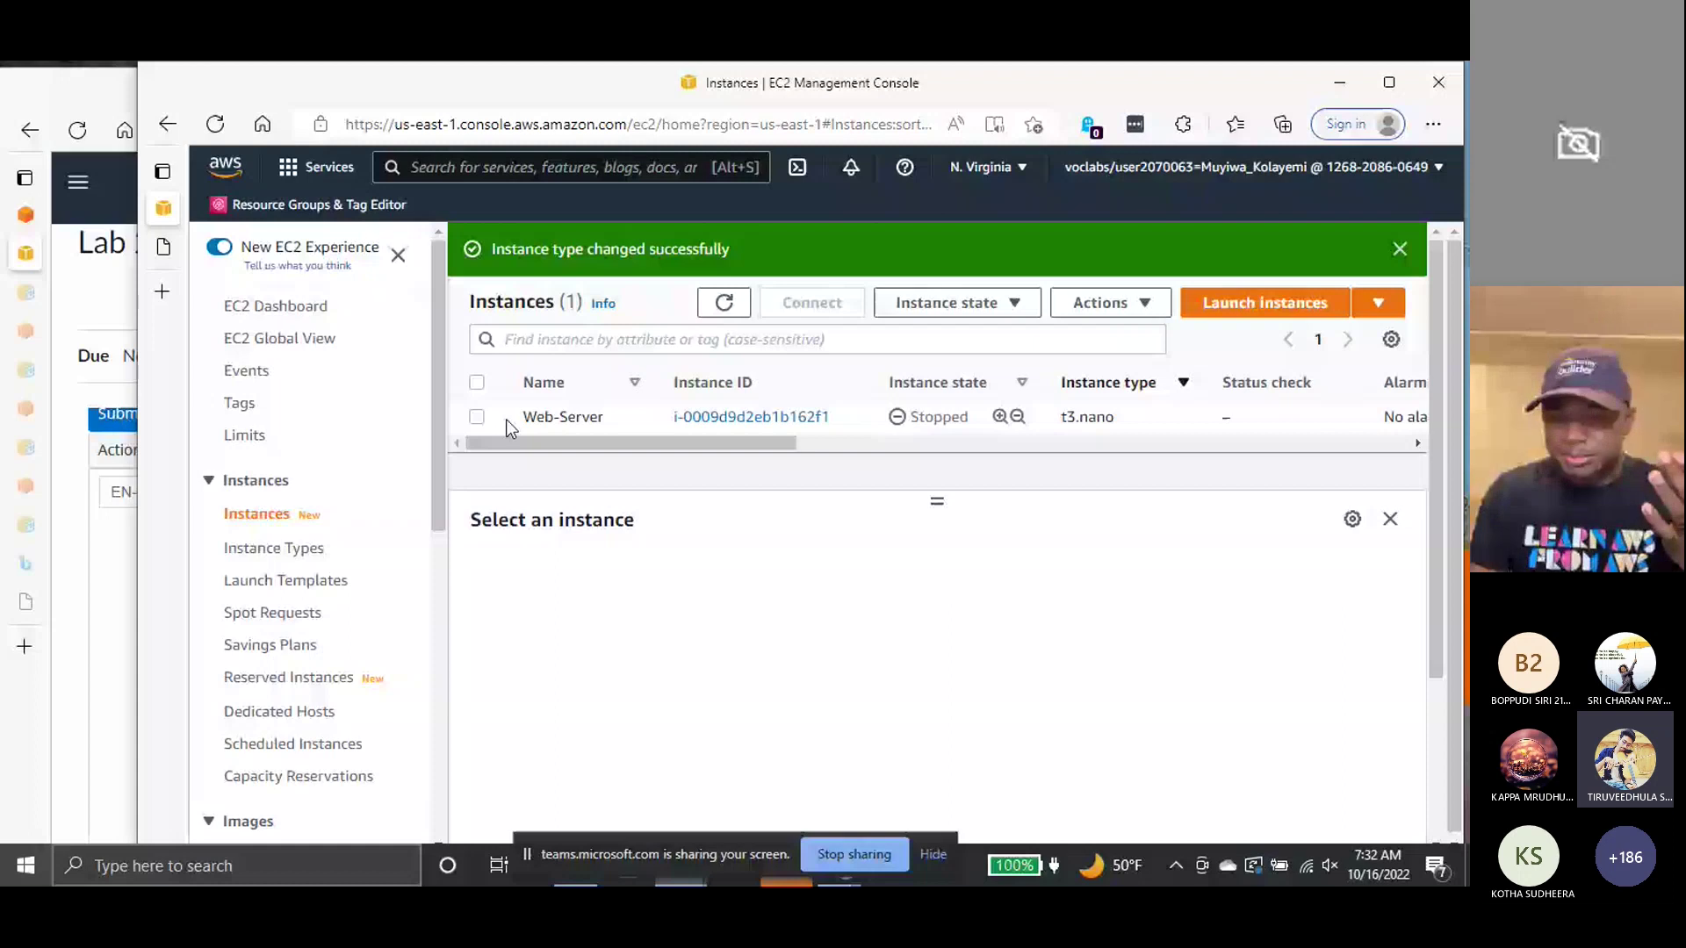
left_click(477, 417)
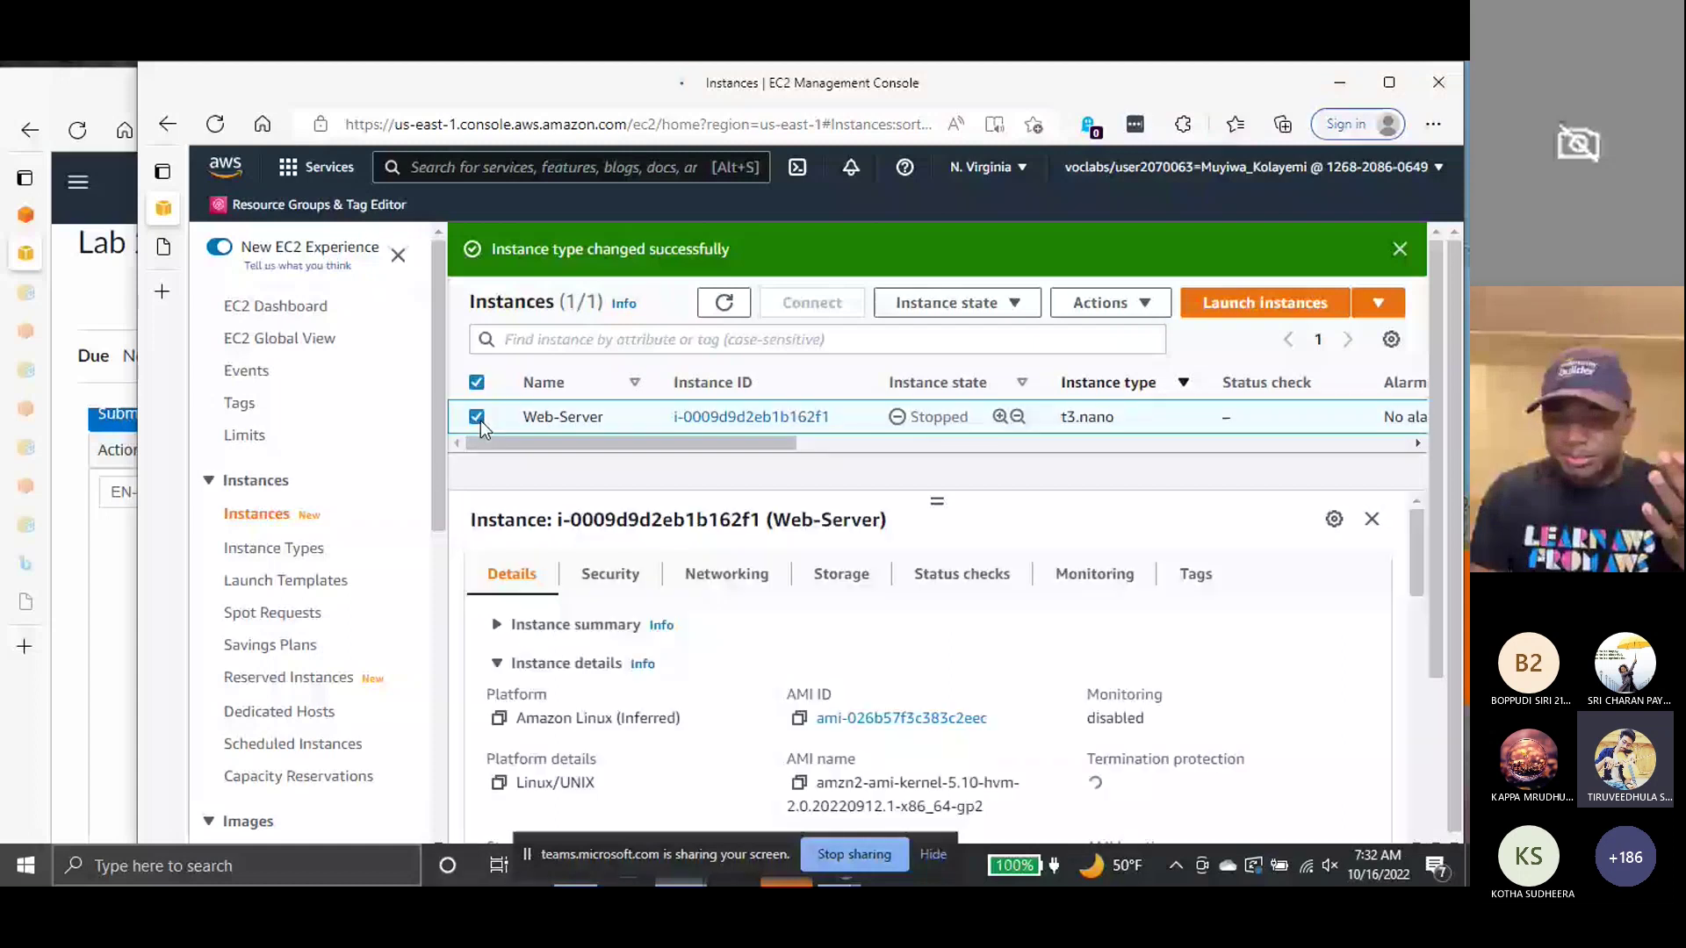
left_click(1004, 312)
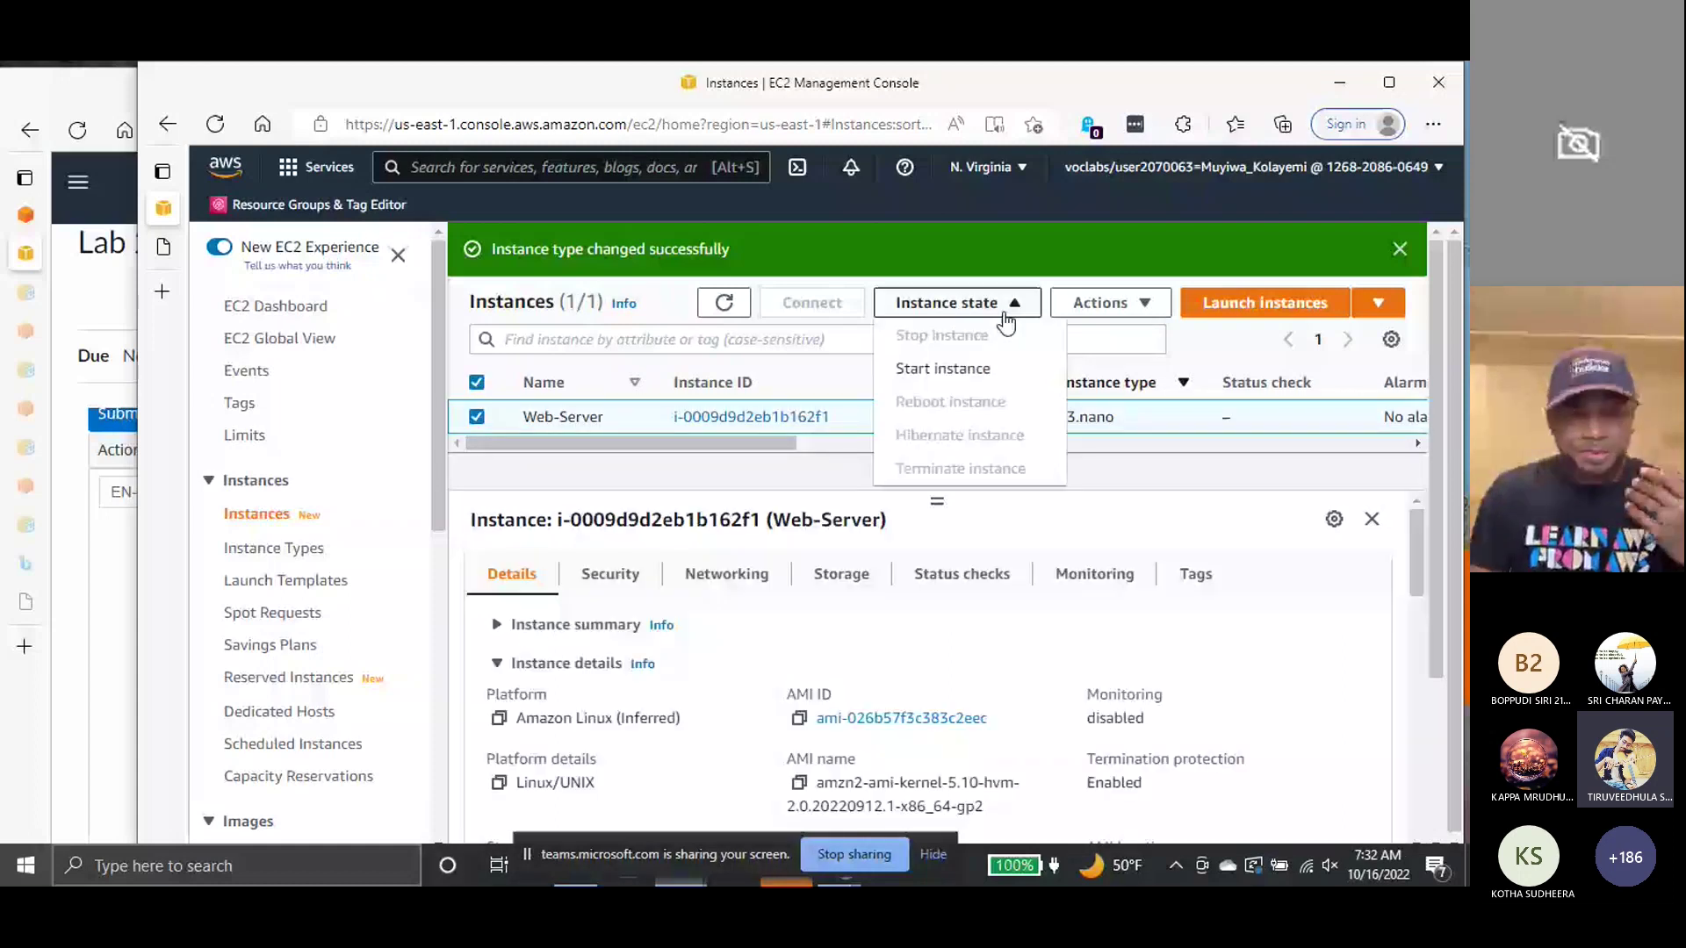
left_click(943, 368)
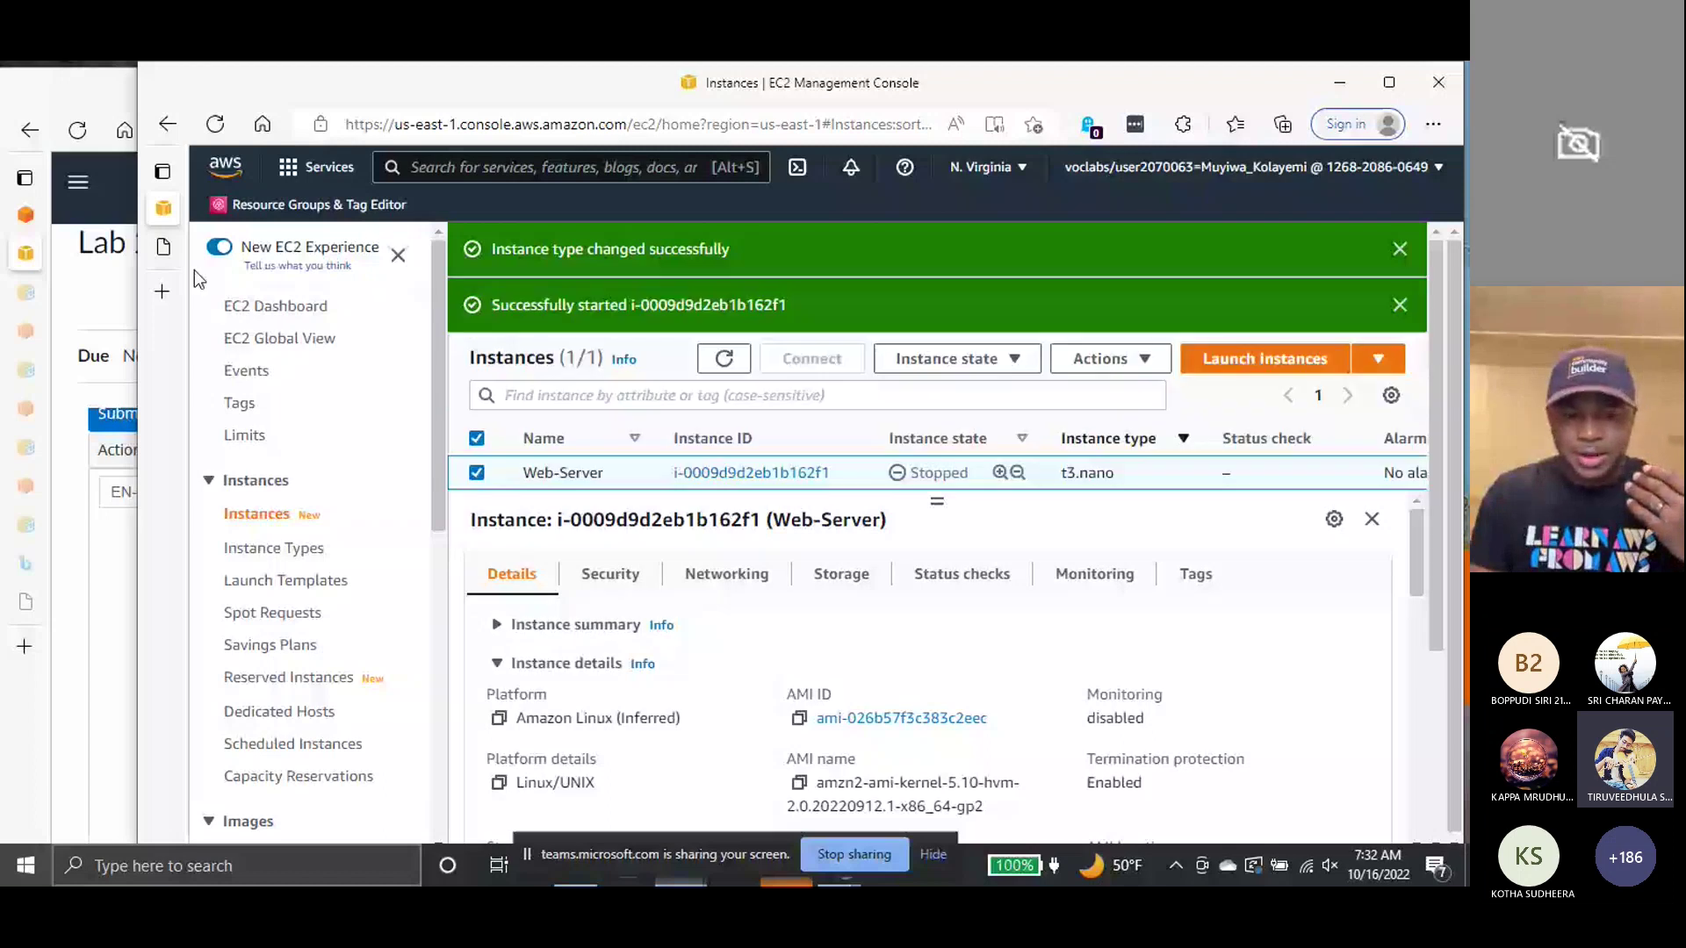
- Reload the web server's public page to check whether it responds, then return to the EC2 instances list
left_click(164, 246)
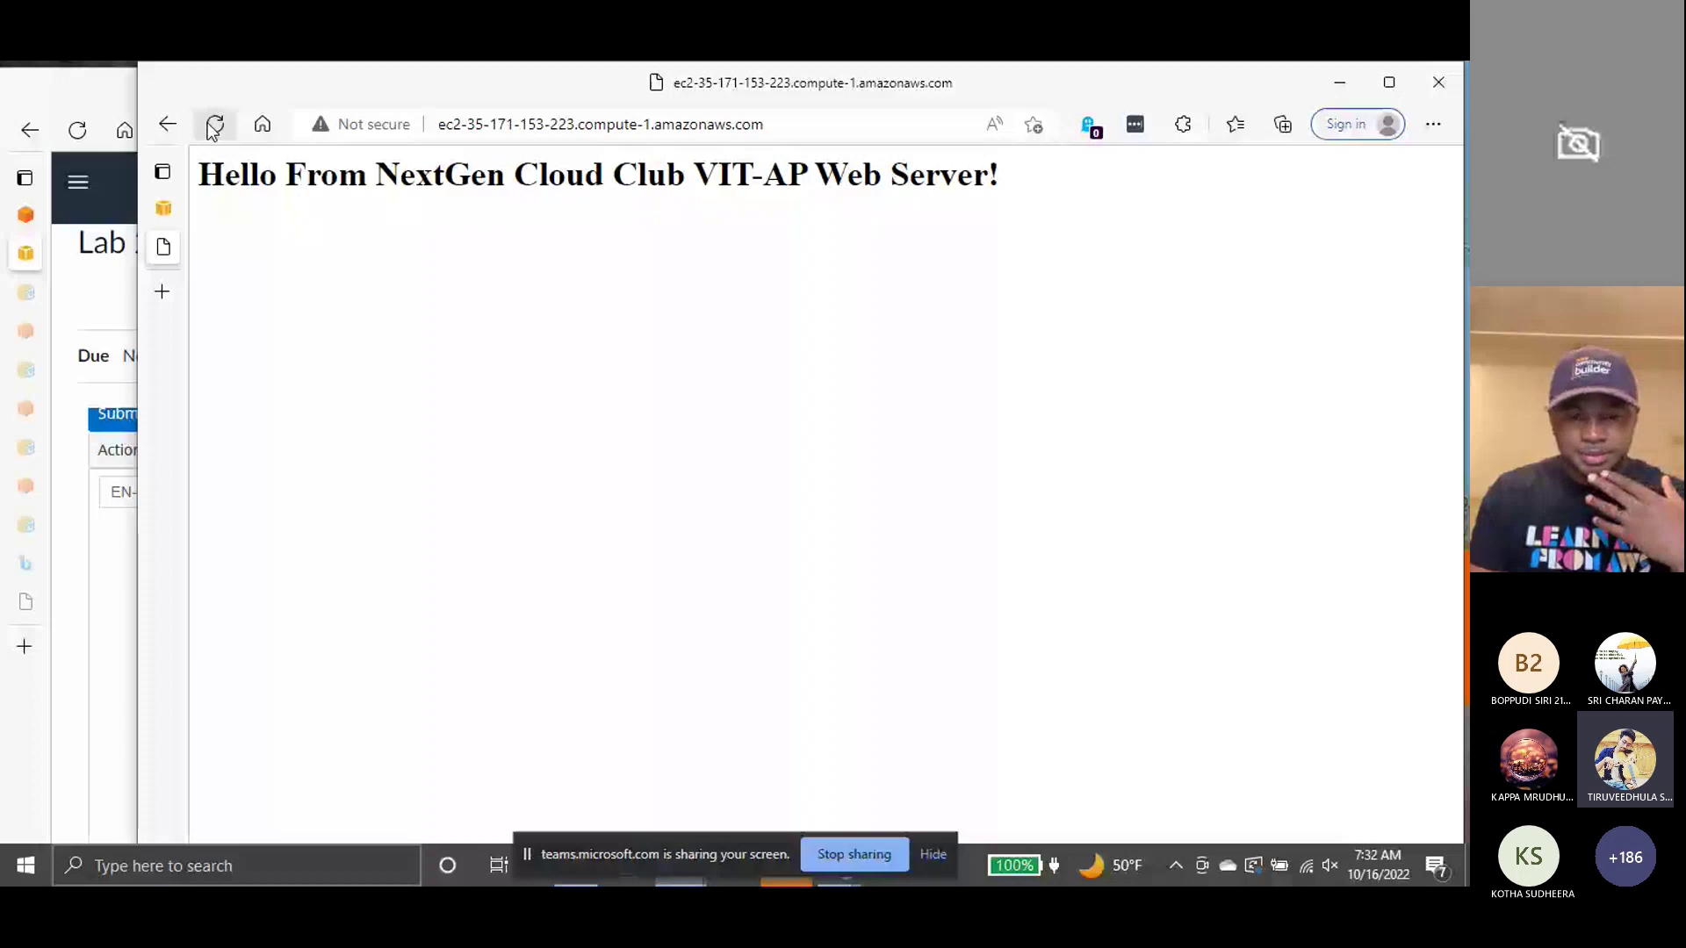
left_click(214, 127)
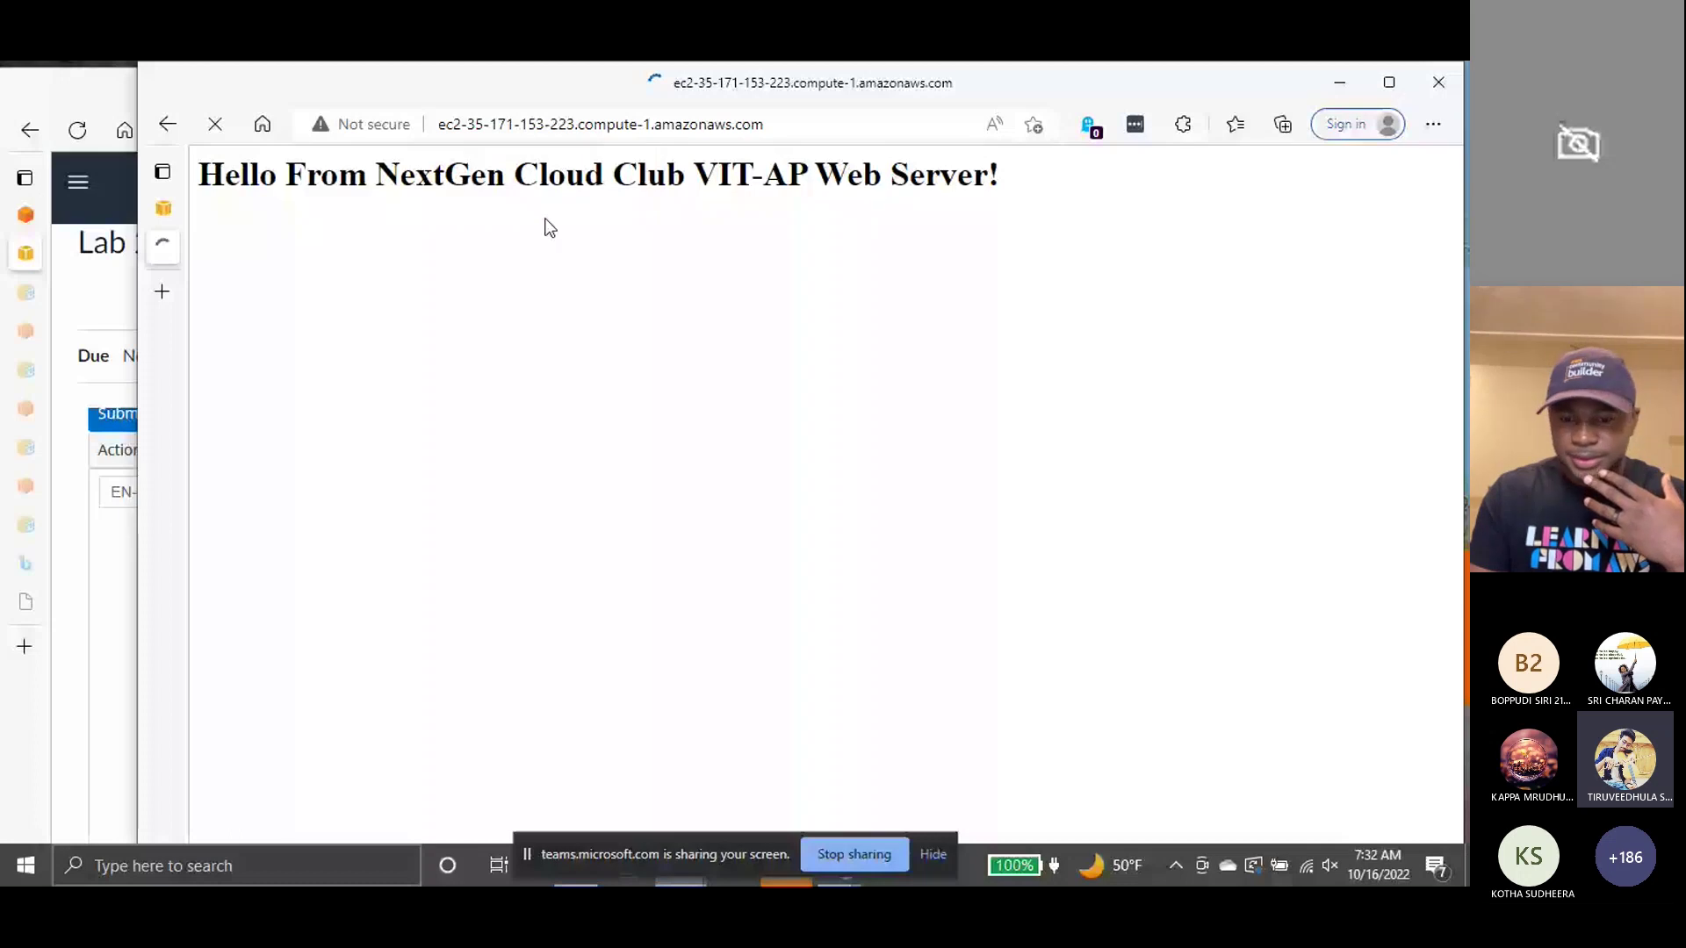
key("ctrl+shift+Tab")
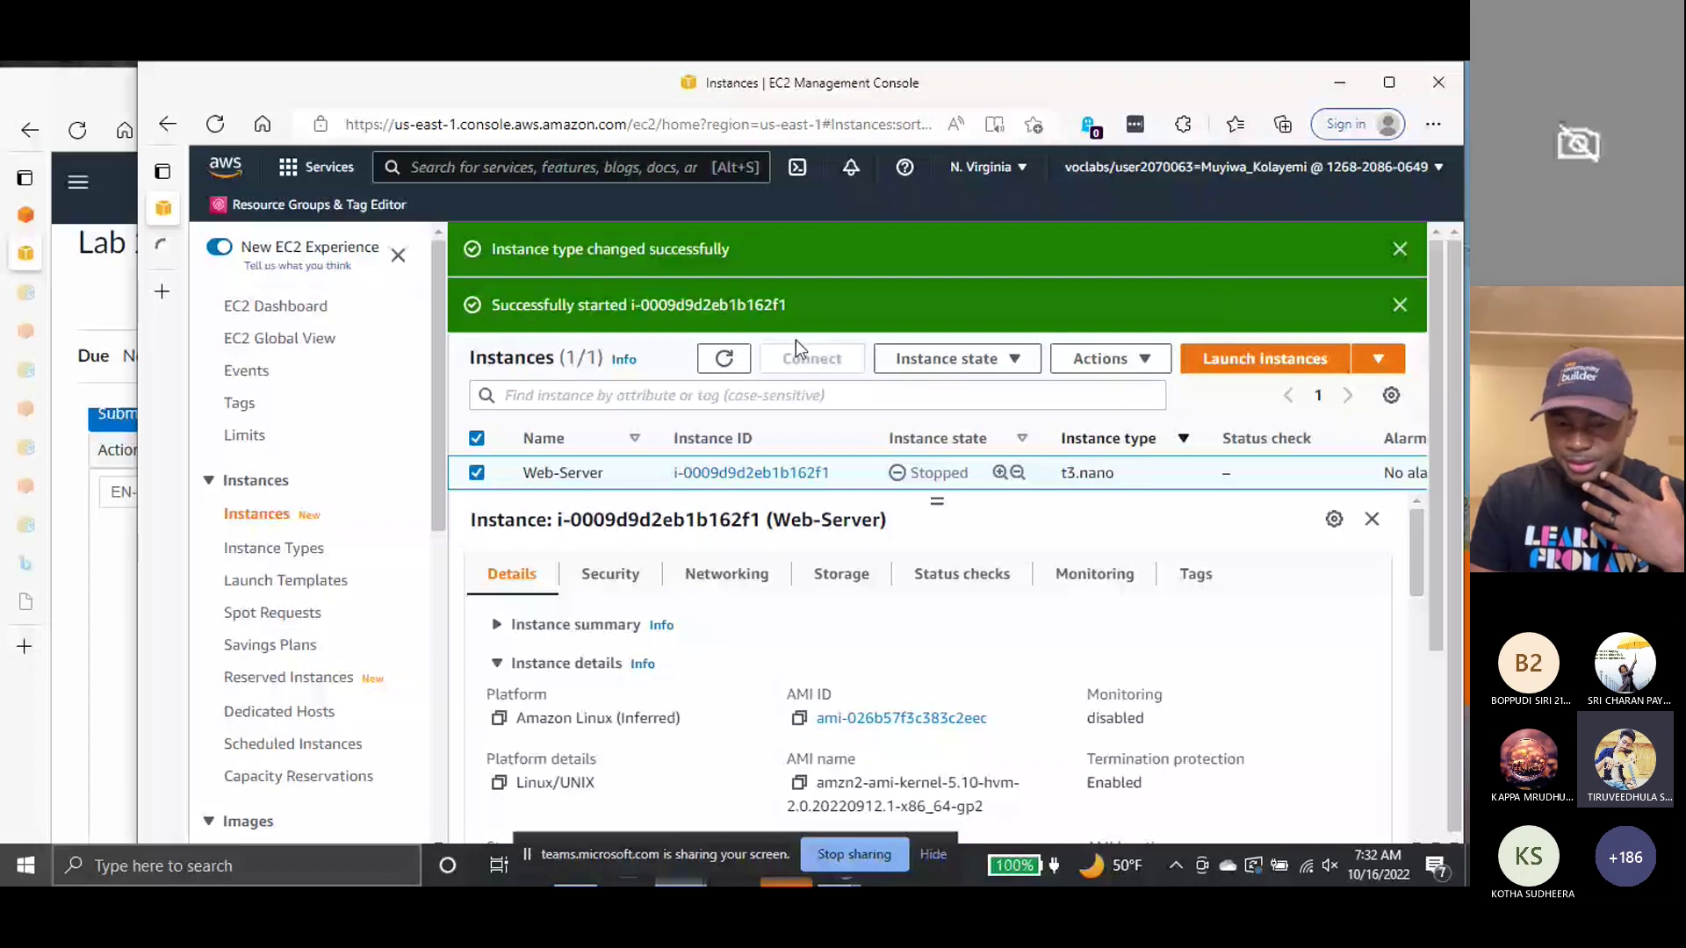
- Enlarge the instances list and examine the Web-Server's system and instance status checks
left_click_drag(937, 530, 953, 581)
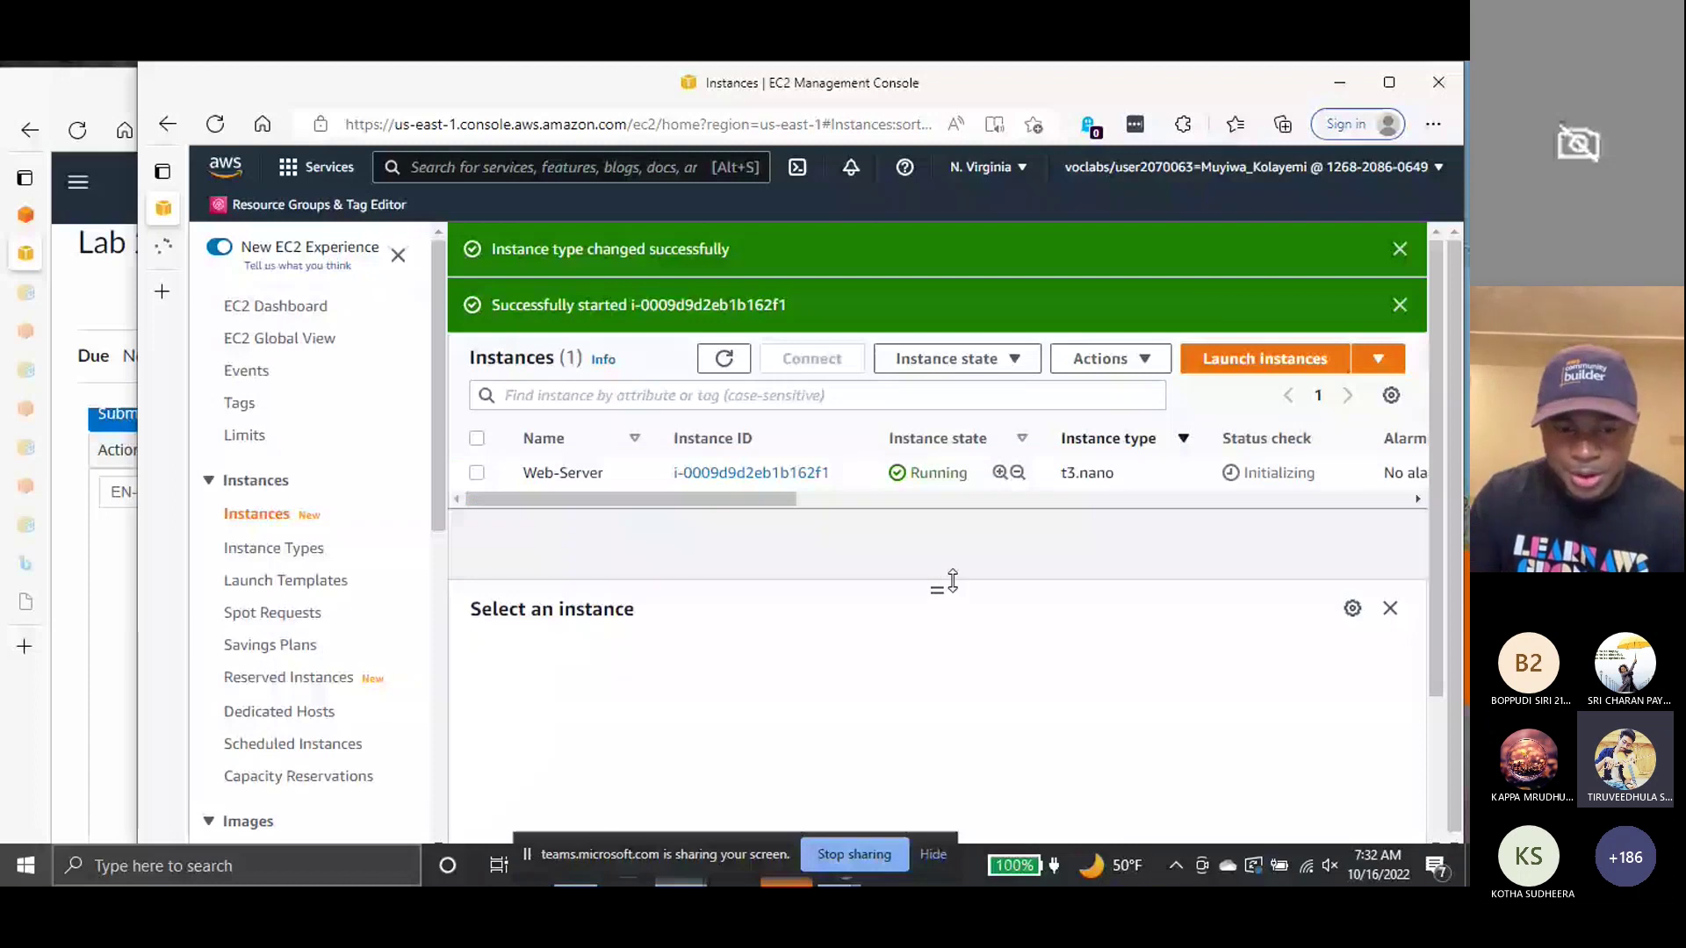
left_click(477, 473)
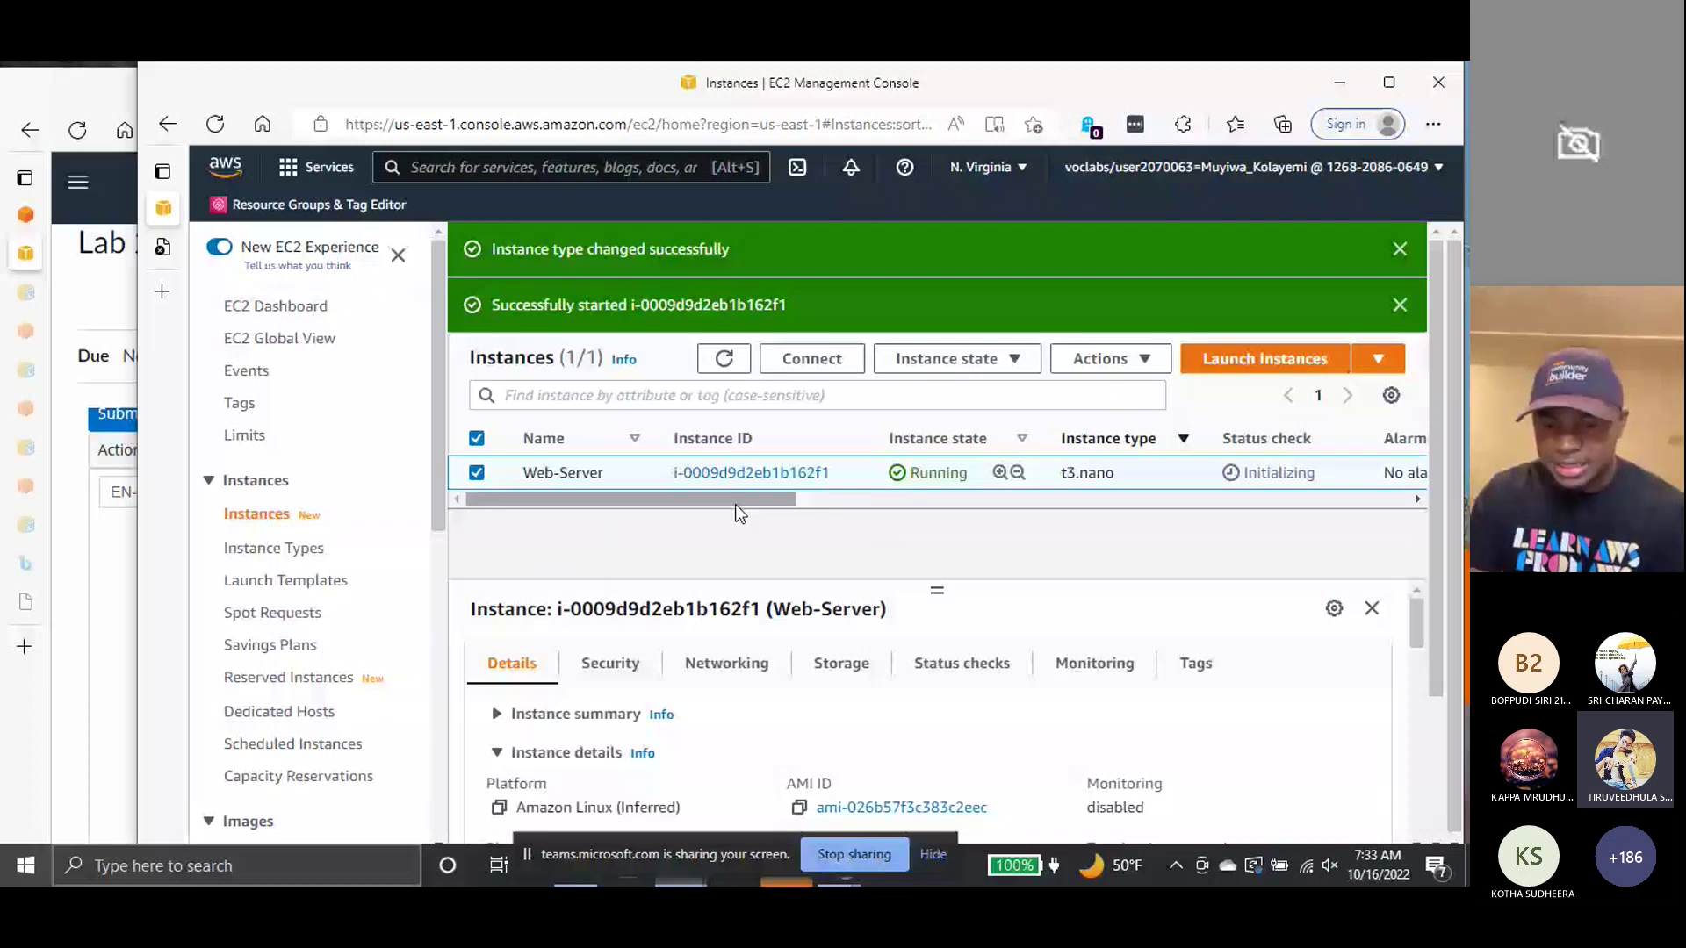
left_click_drag(735, 506, 771, 507)
left_click(963, 665)
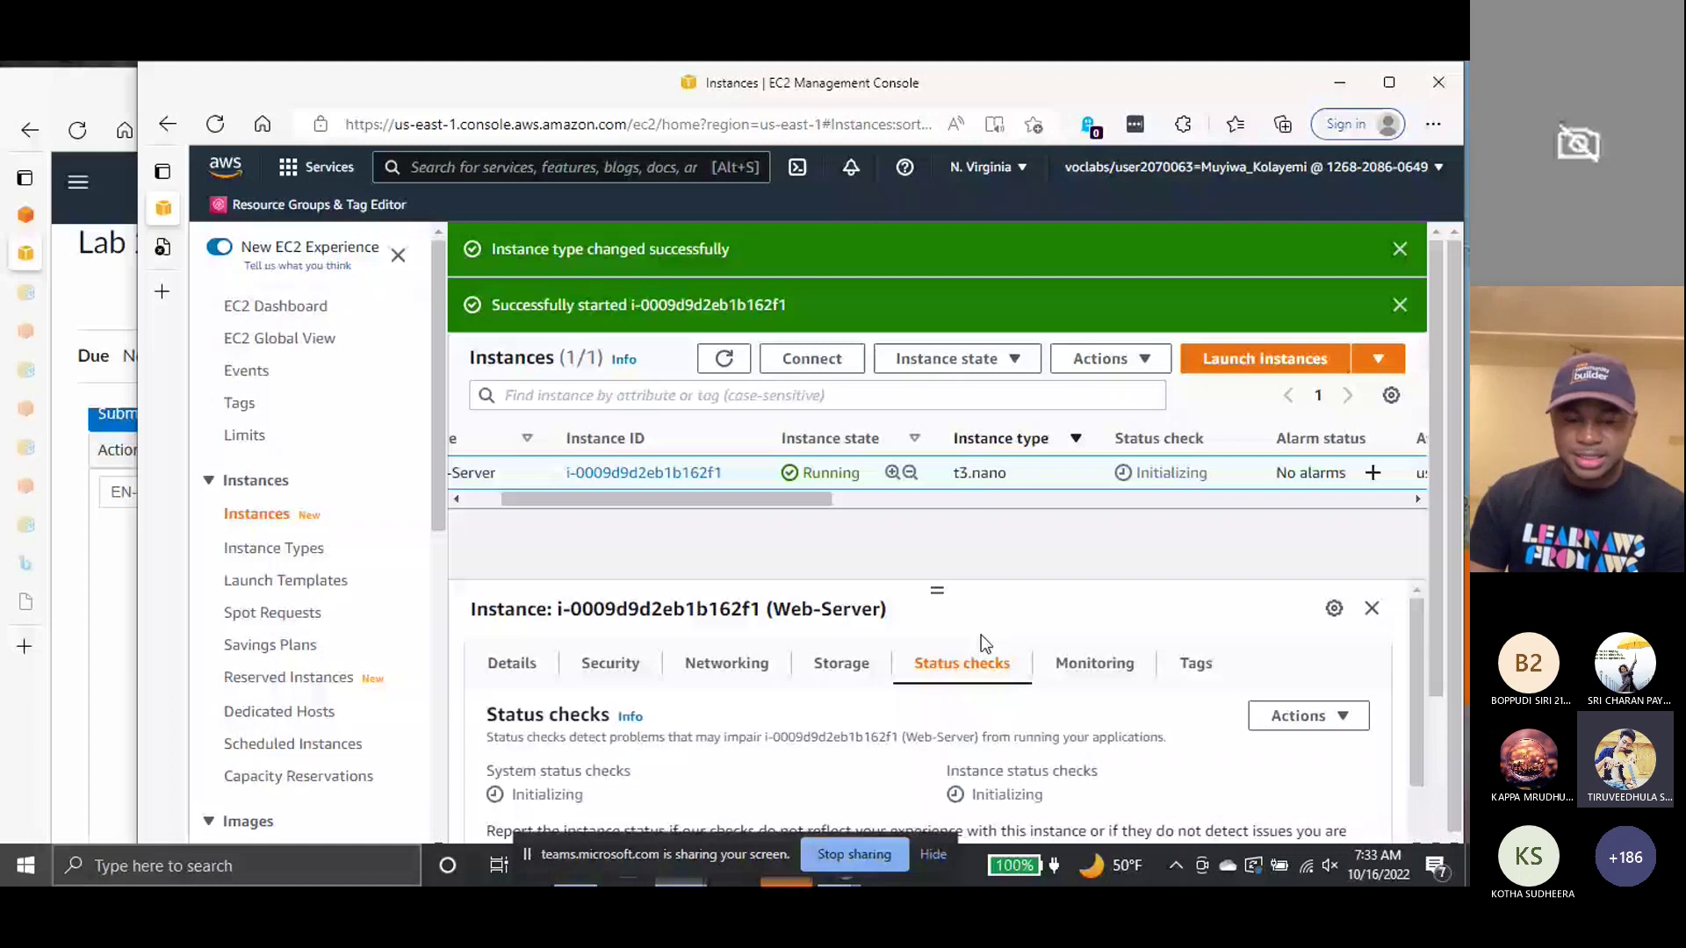
scroll(610, 702, "down", 1)
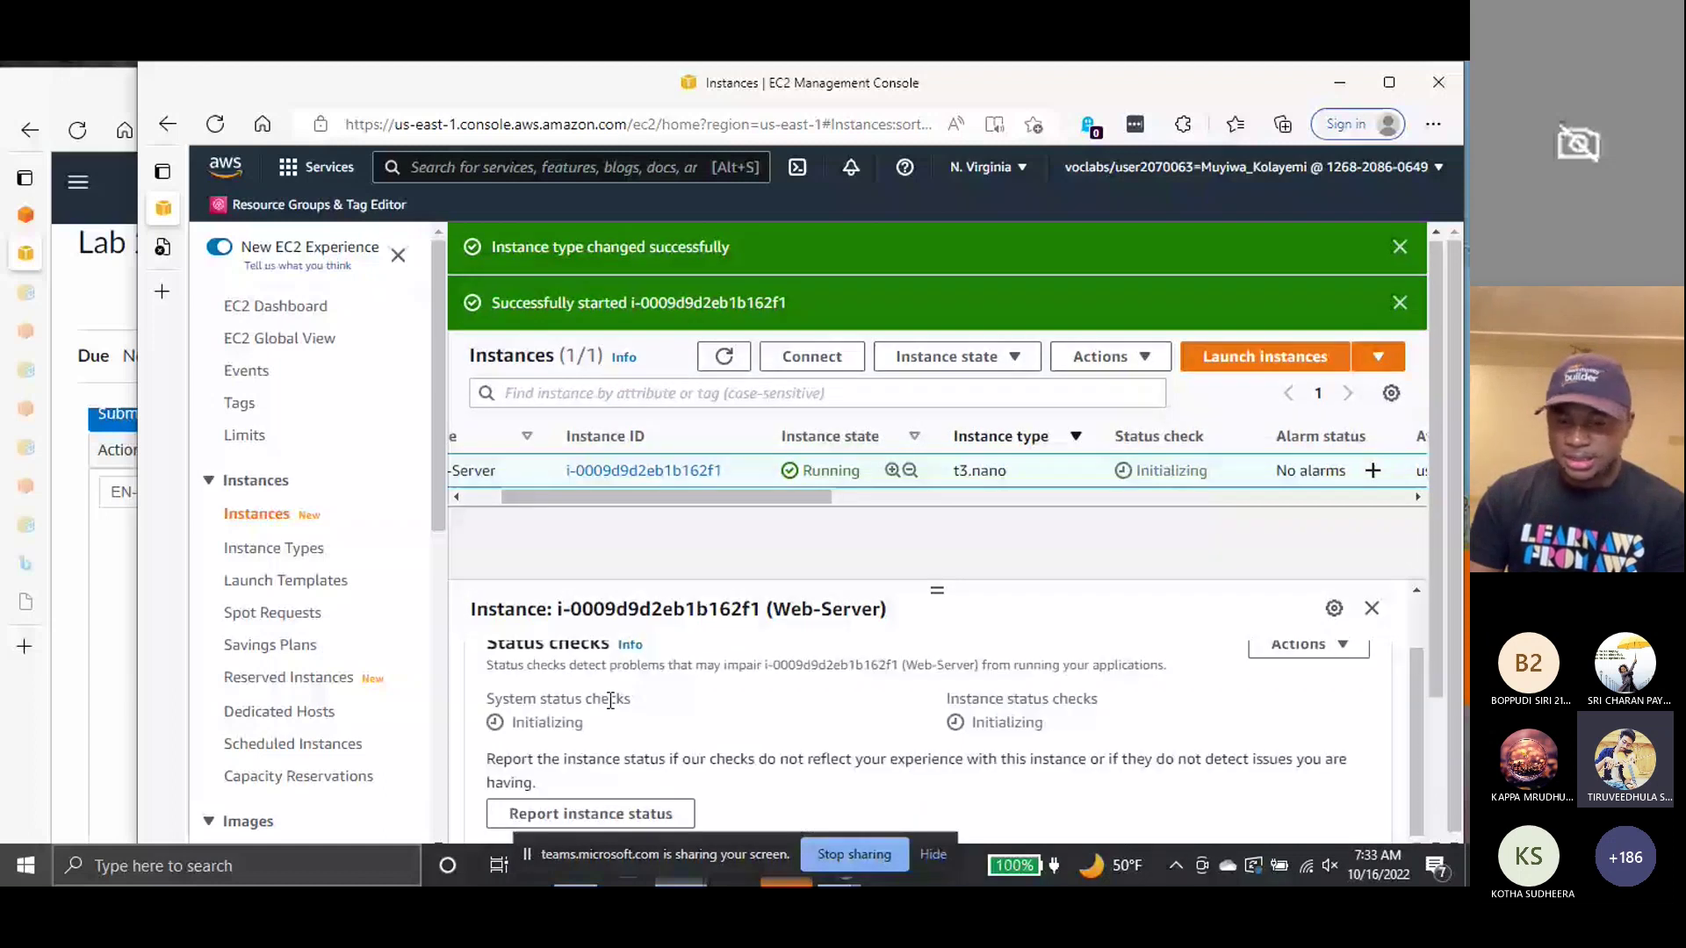
double_click(546, 722)
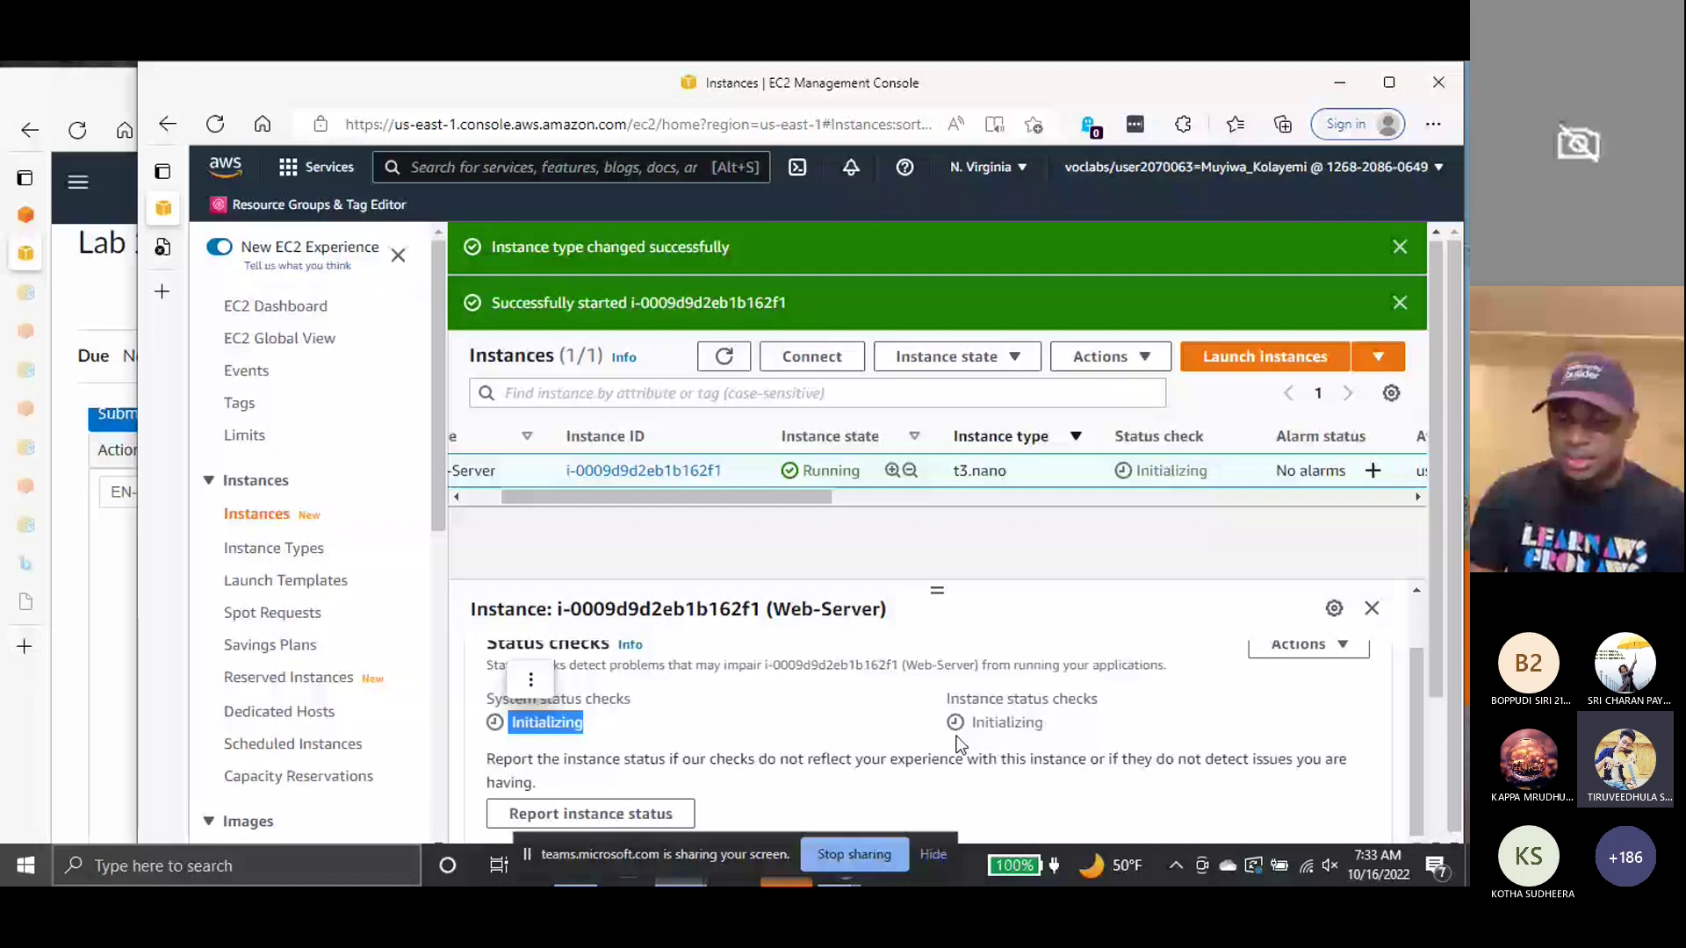
left_click(960, 744)
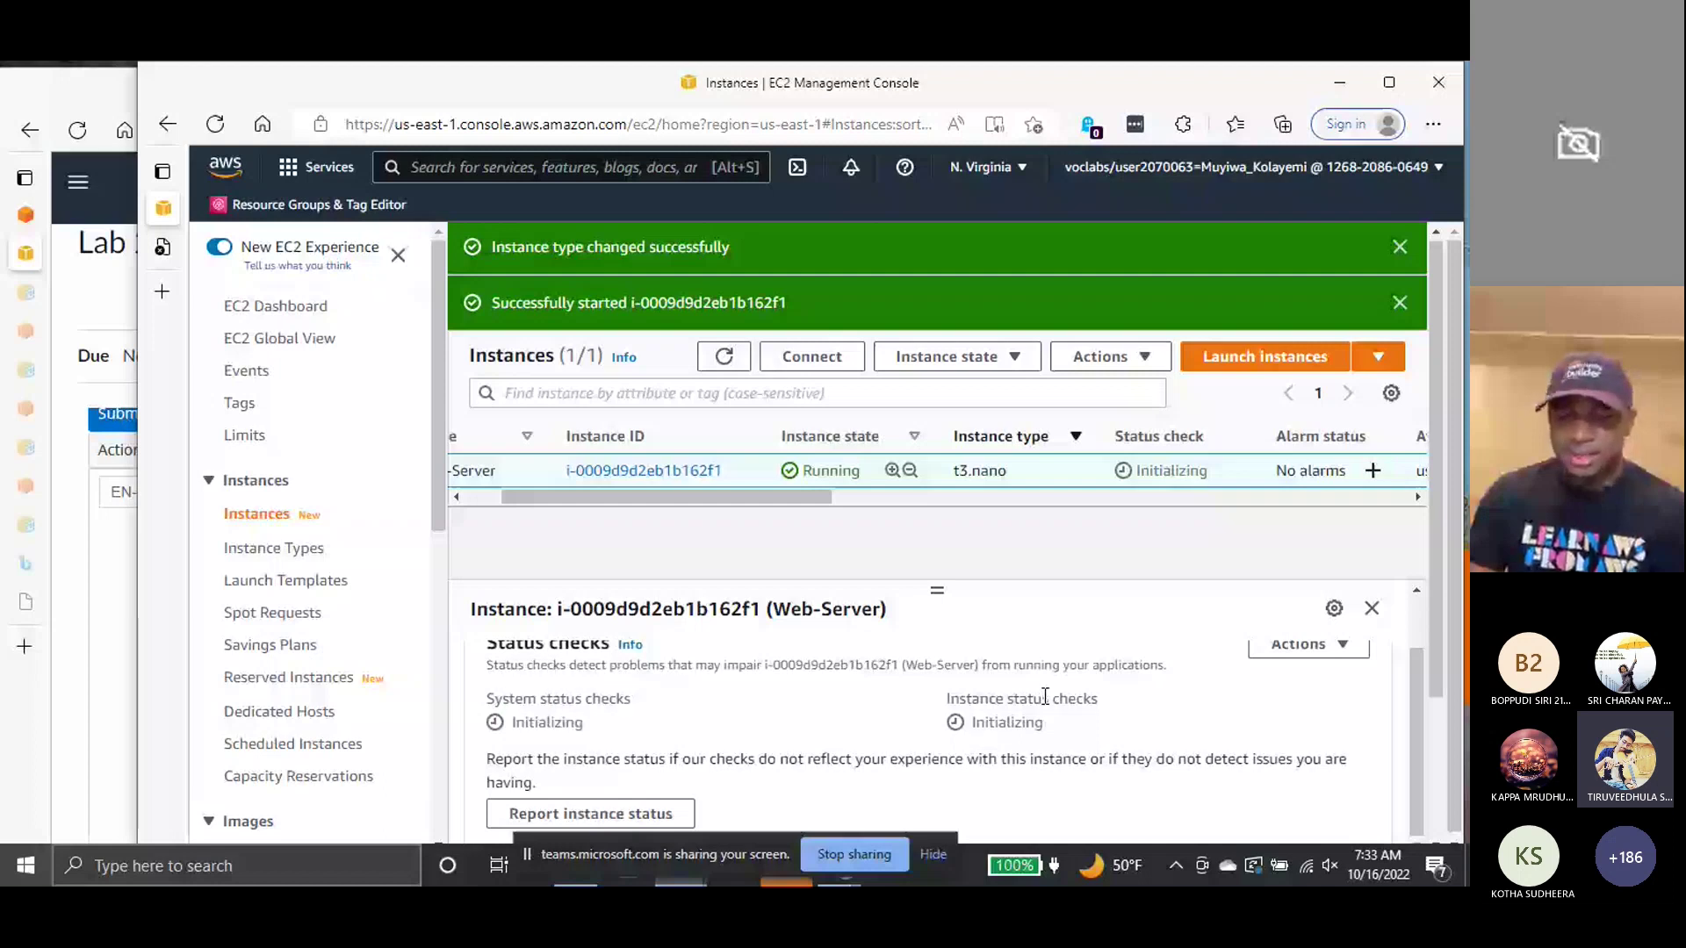
double_click(1009, 721)
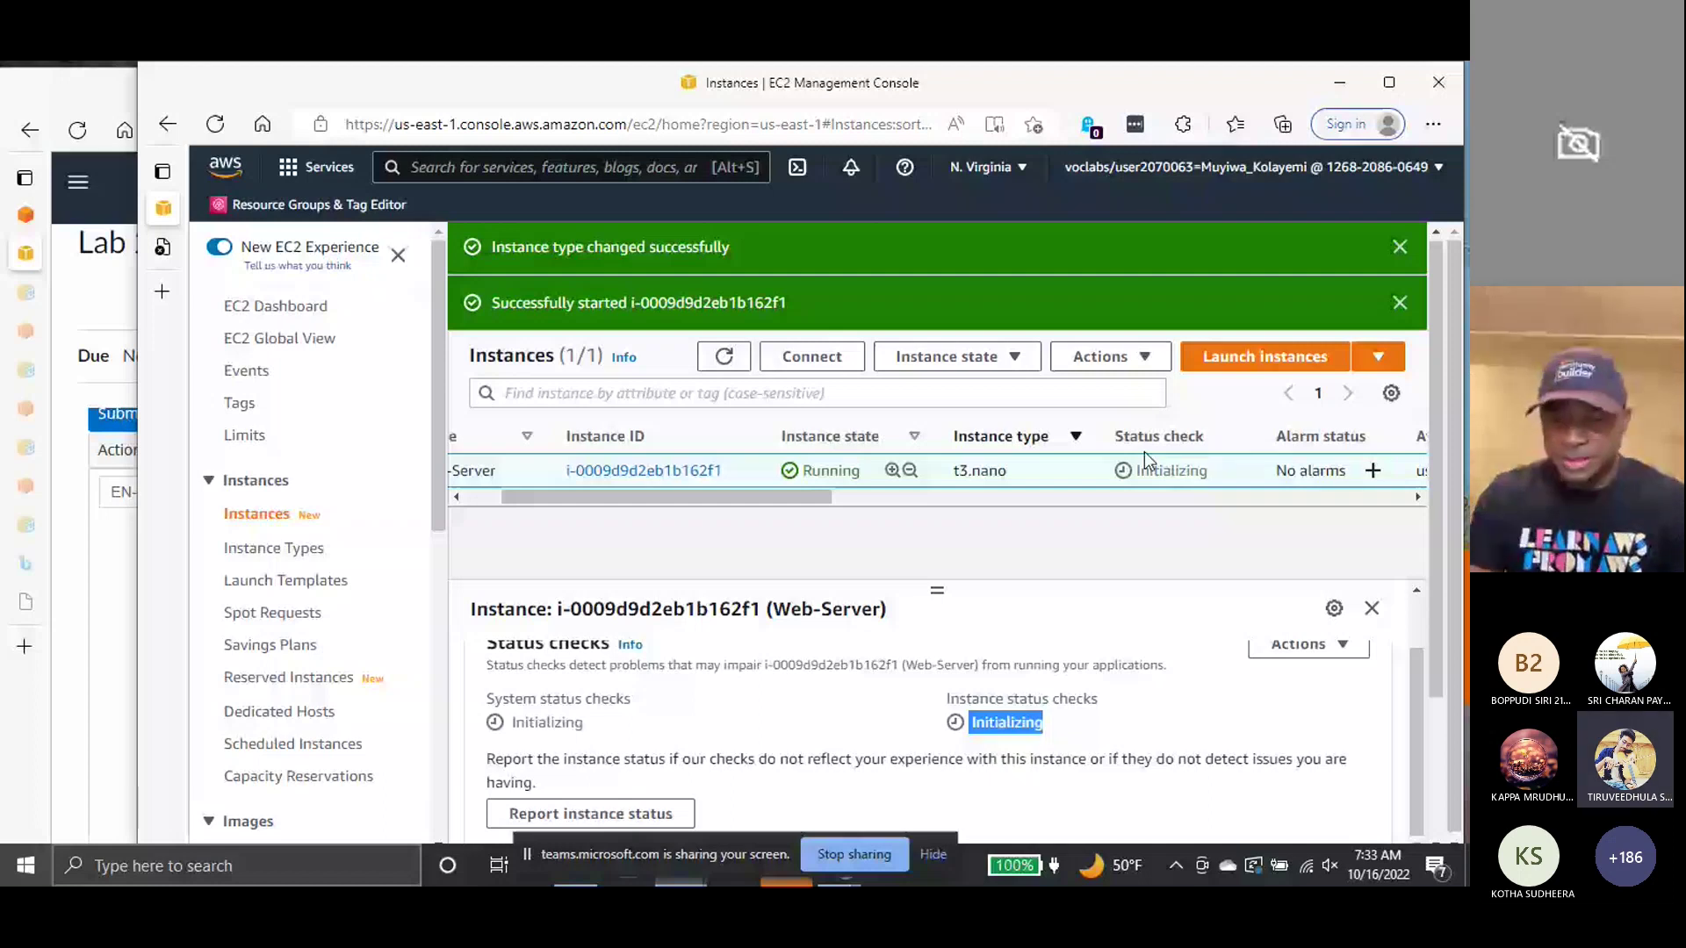
- Refresh the instances list and check the web server's public page again before returning to the EC2 console
left_click(718, 369)
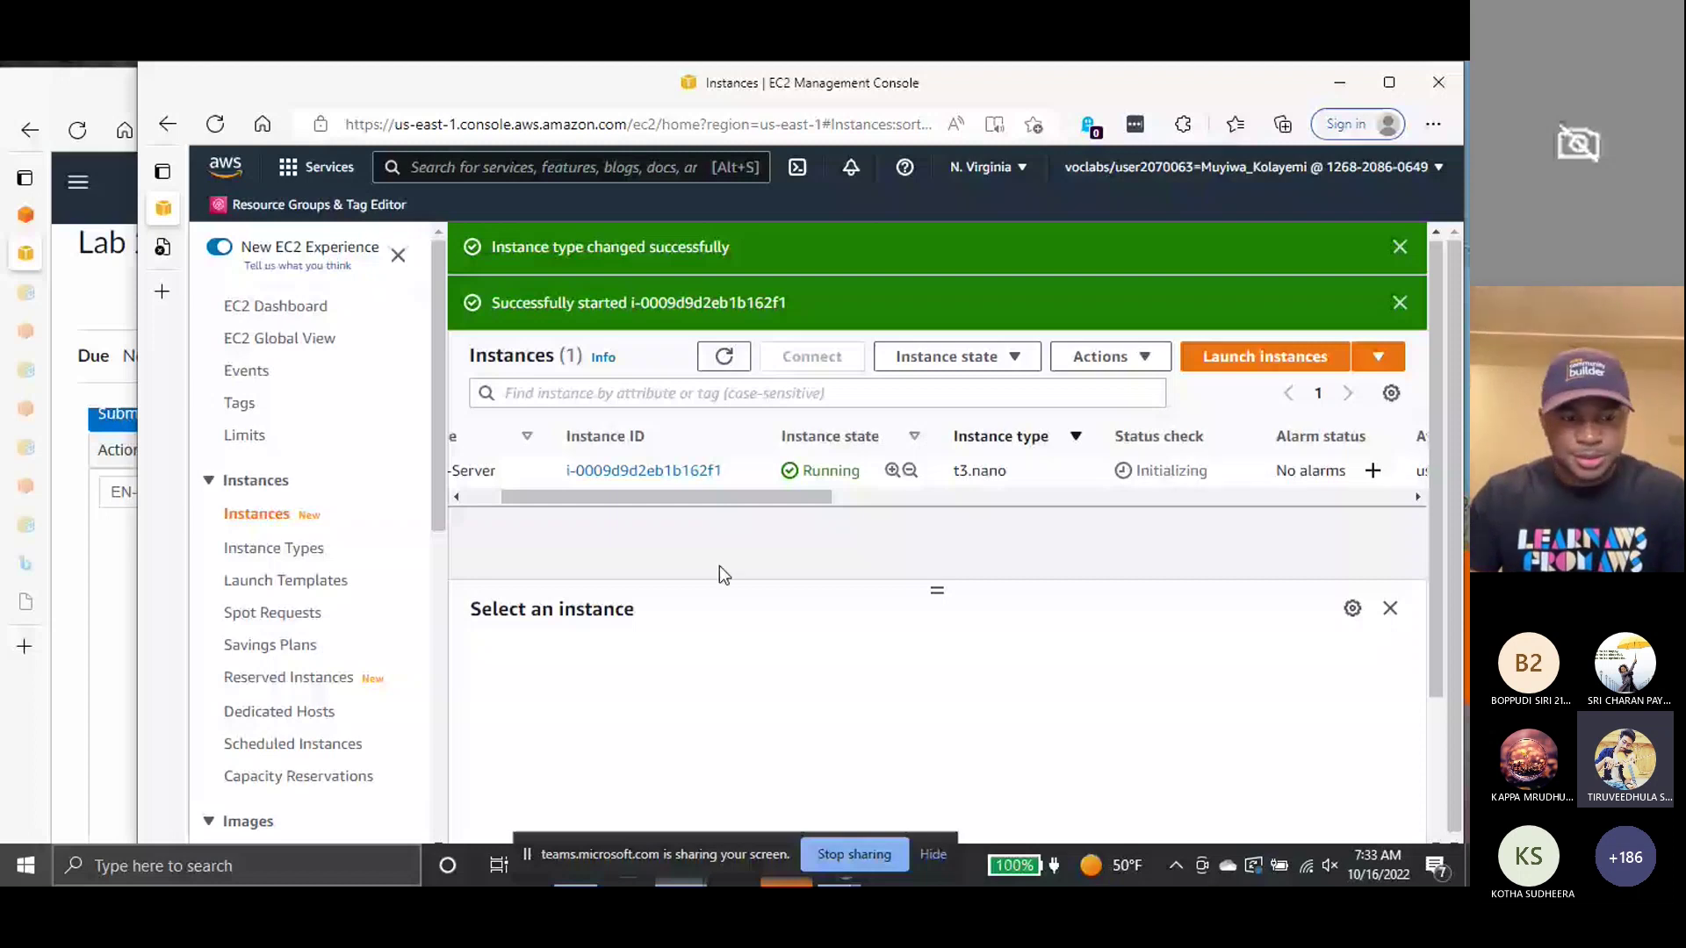
key("ctrl+Tab")
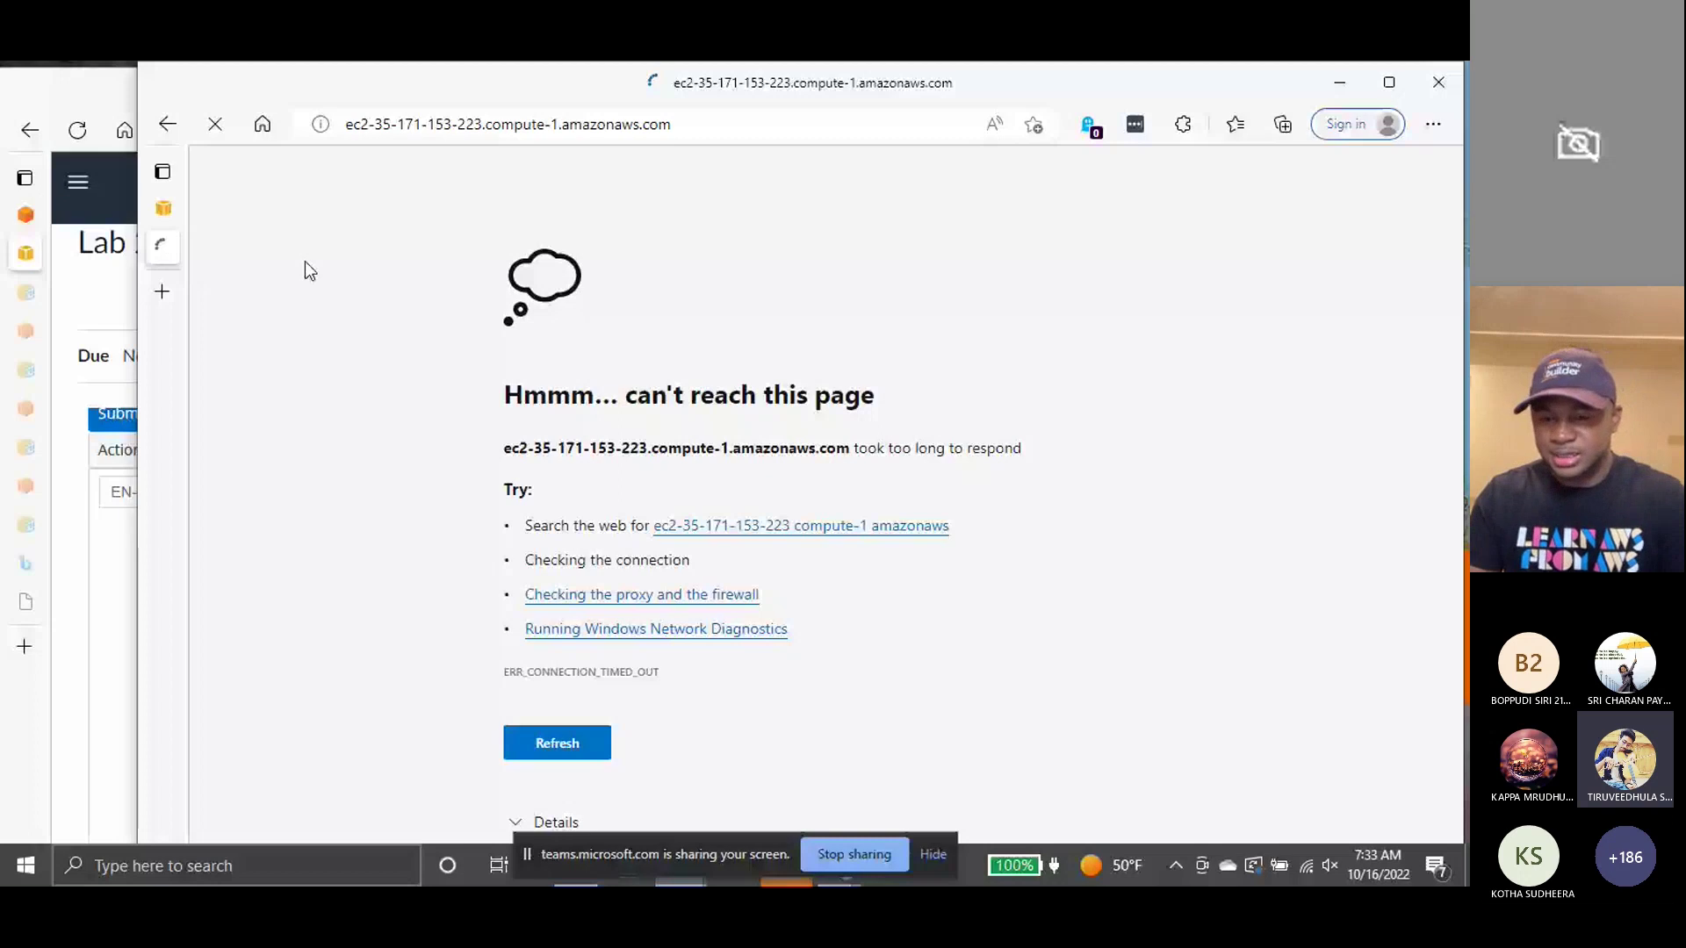
key("ctrl+shift+Tab")
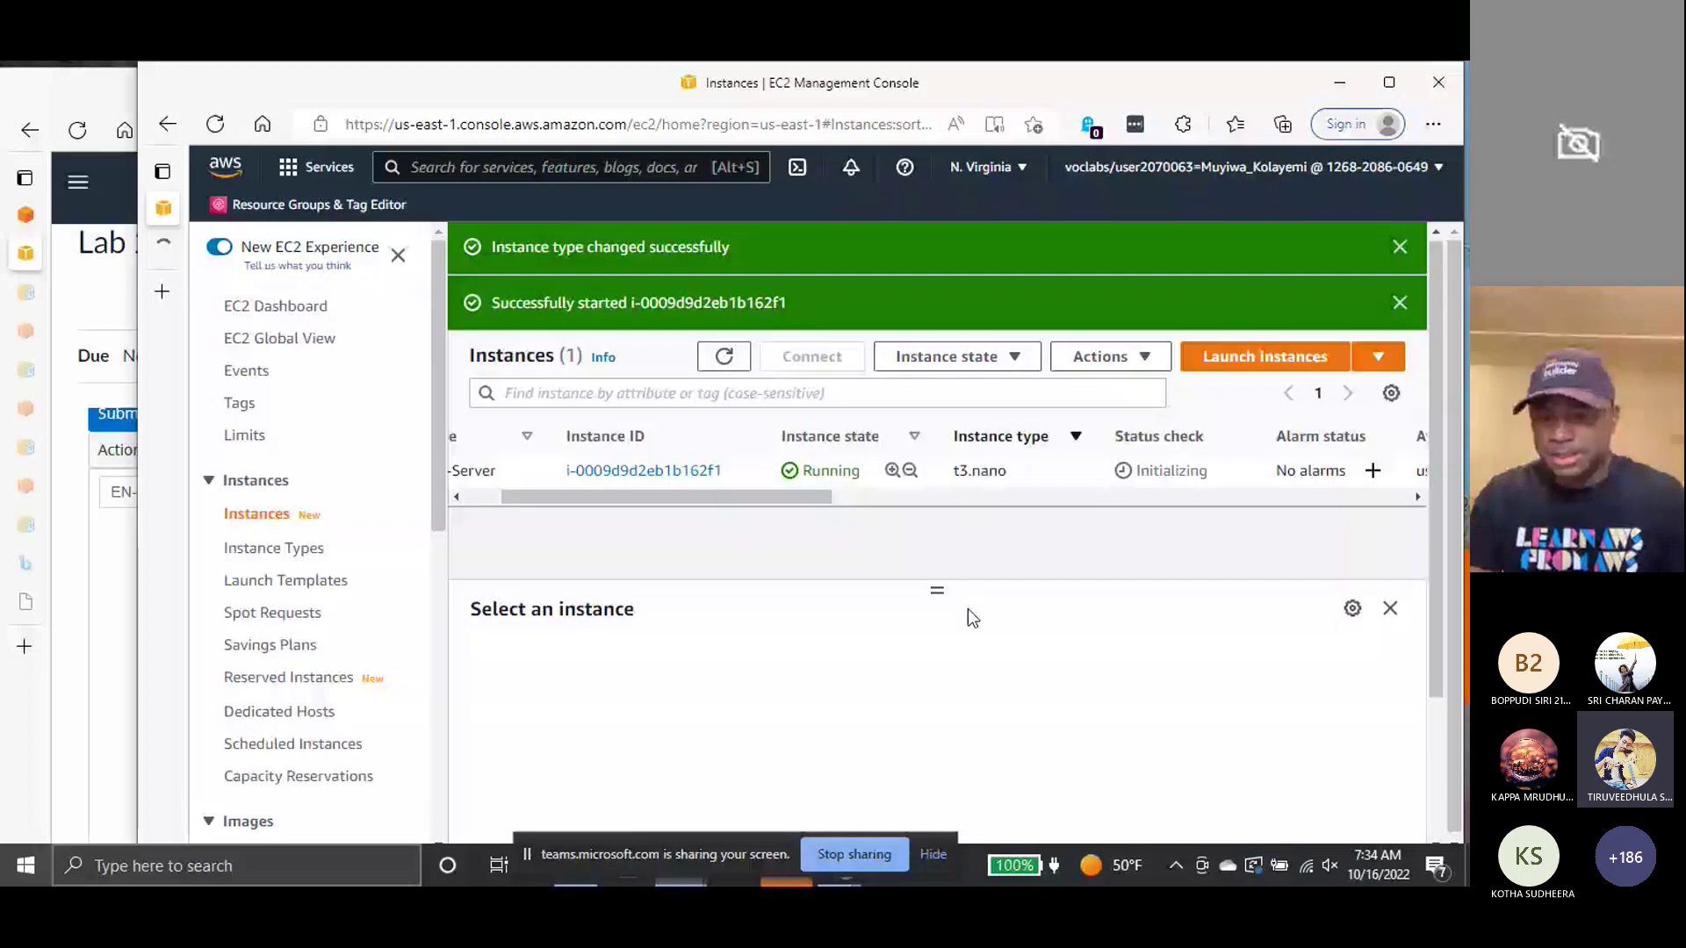